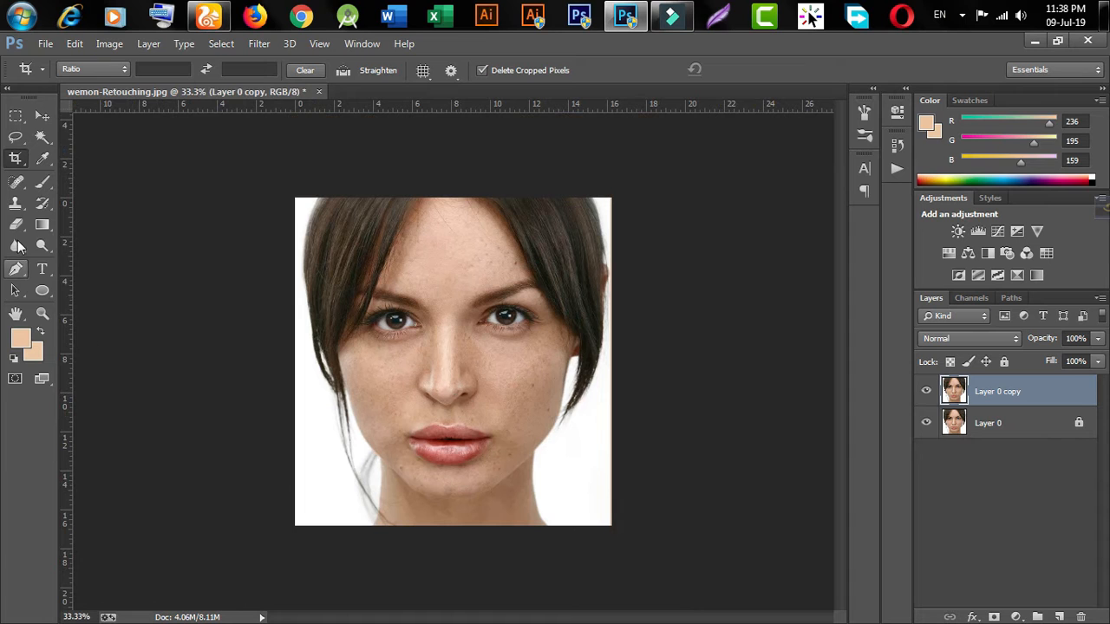
Step: Draw a freehand lasso selection around the woman's face and neck, following the inner hair edges from forehead to image bottom
left_click_drag(20, 137, 95, 139)
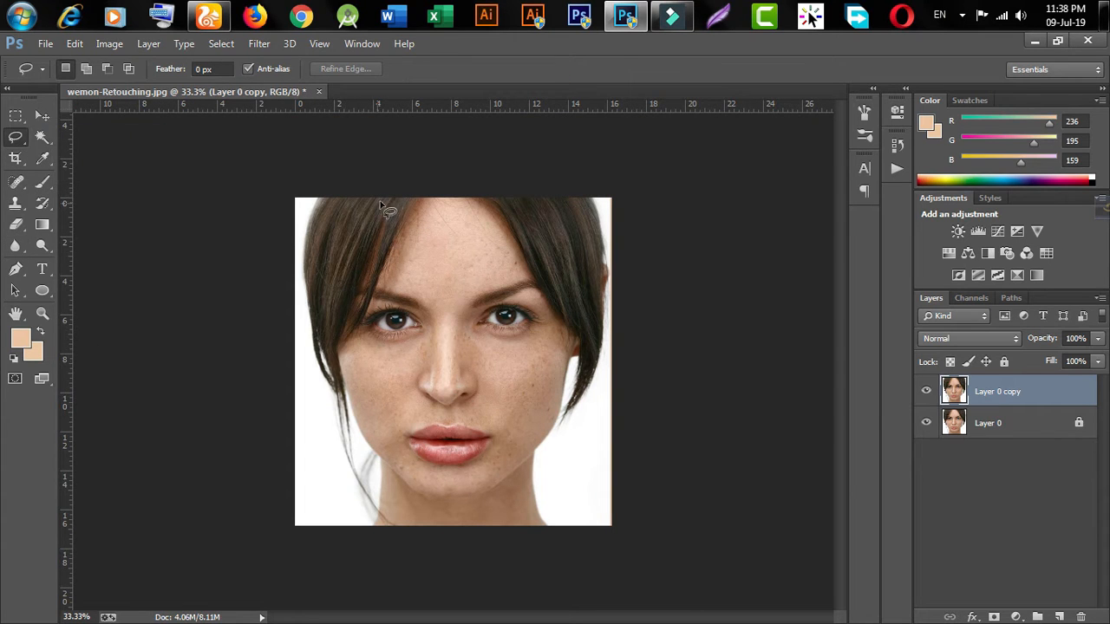
mouse_move(378, 211)
left_mouse_down()
mouse_move(338, 327)
mouse_move(336, 397)
left_mouse_up()
mouse_move(375, 483)
left_mouse_down()
mouse_move(377, 502)
mouse_move(422, 530)
left_mouse_up()
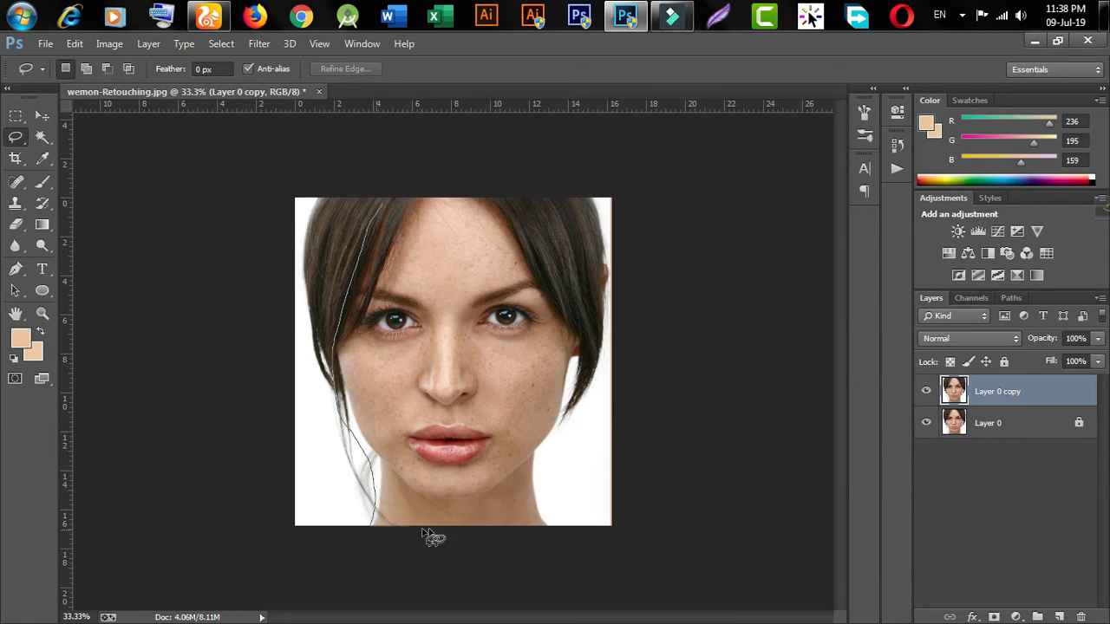
left_click_drag(505, 529, 559, 527)
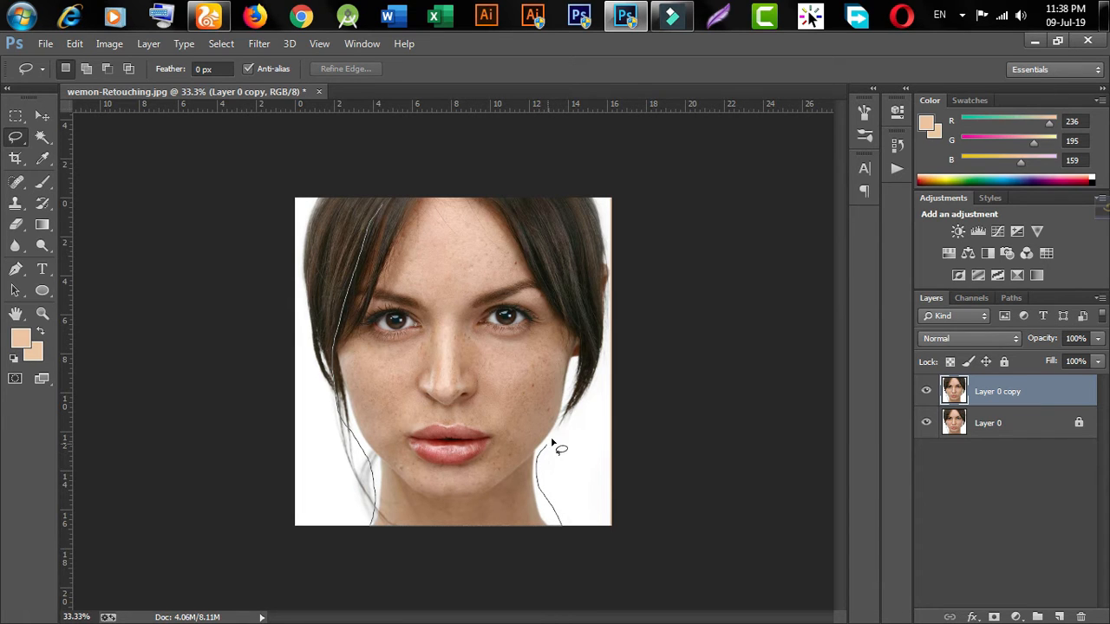
mouse_move(578, 373)
left_mouse_down()
mouse_move(584, 340)
mouse_move(521, 209)
mouse_move(500, 197)
mouse_move(387, 199)
mouse_move(381, 215)
left_mouse_up()
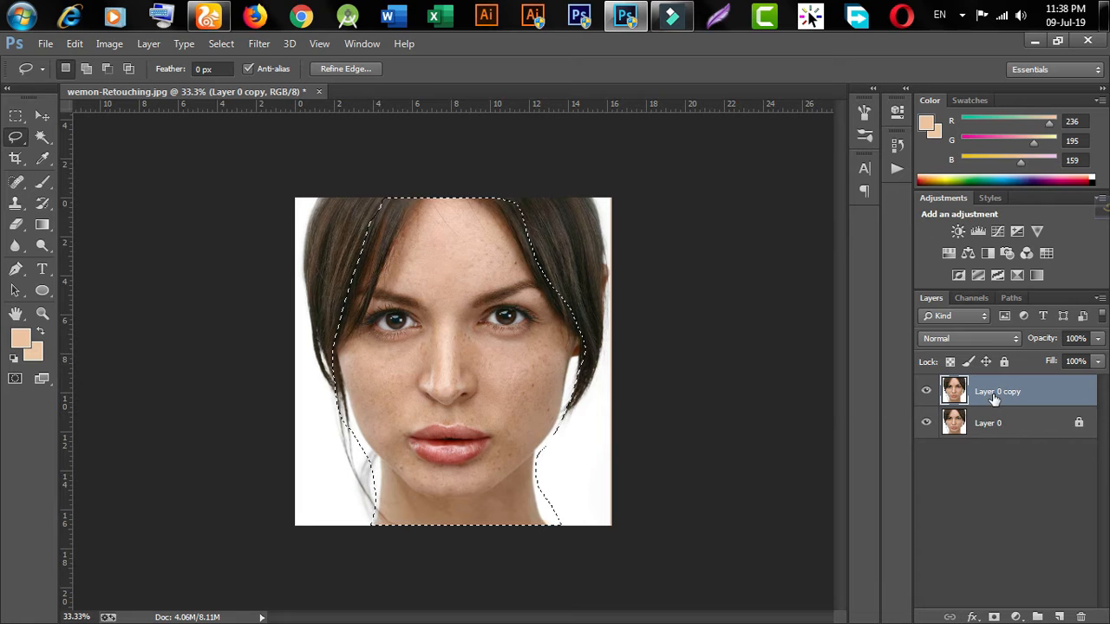
Step: Add a new layer above Layer 0 copy and sample the light skin tone on the nose (#fdddc8) as the background colour
left_click(1058, 617)
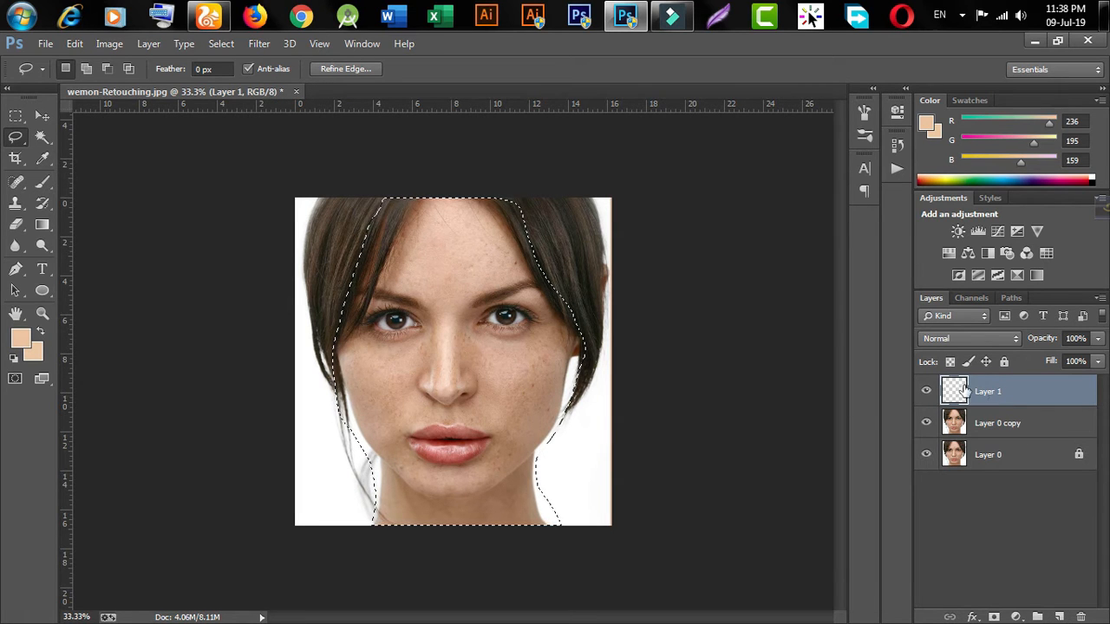
left_click(43, 158)
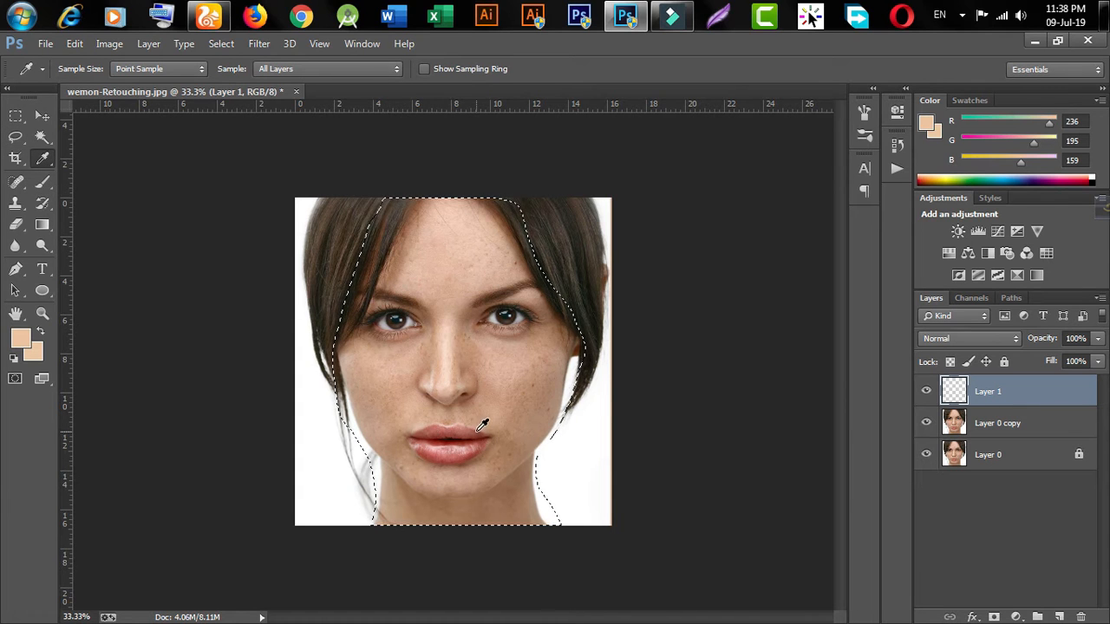
key("ctrl+plus")
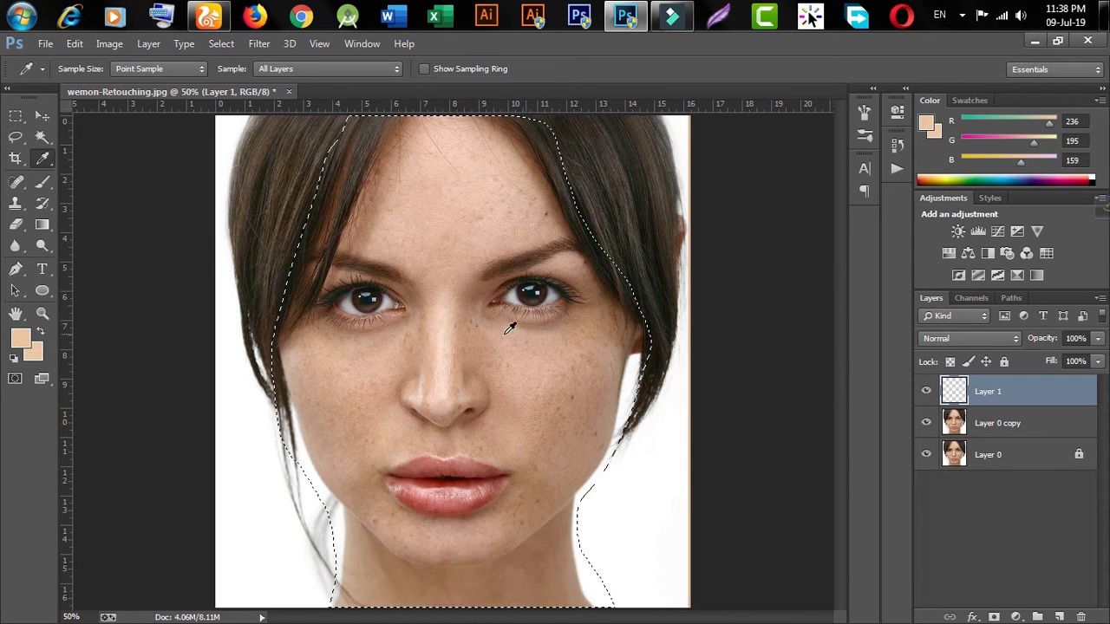
left_click(448, 356, "alt")
left_click(38, 354)
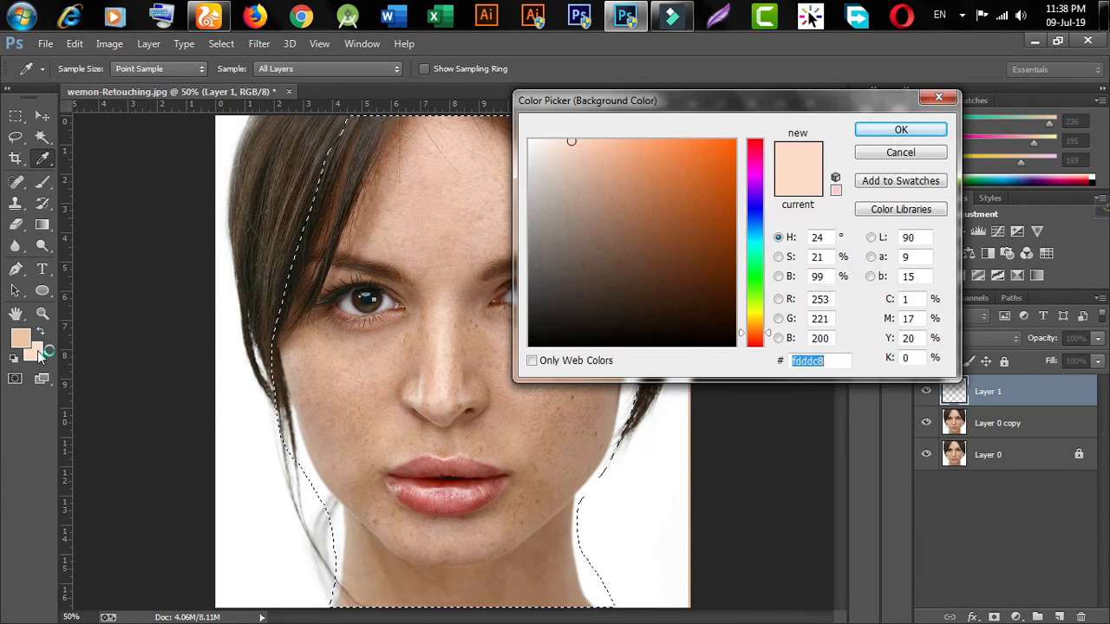
left_click(895, 154)
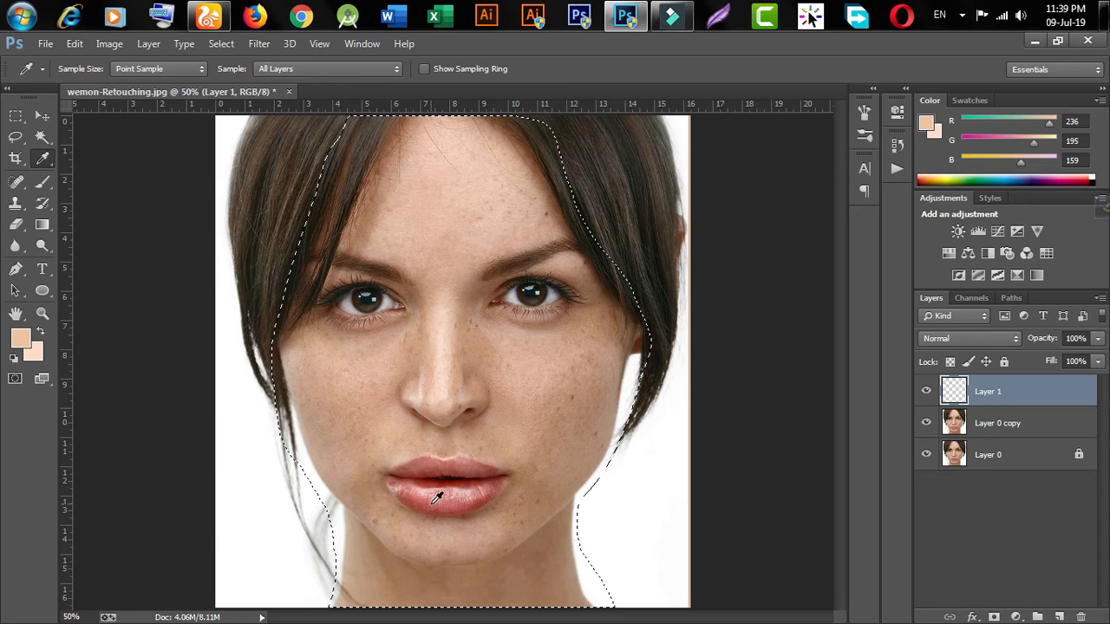
Step: Fill the face selection on Layer 1 with the background skin colour, comparing it with the foreground colour
key("ctrl+BackSpace")
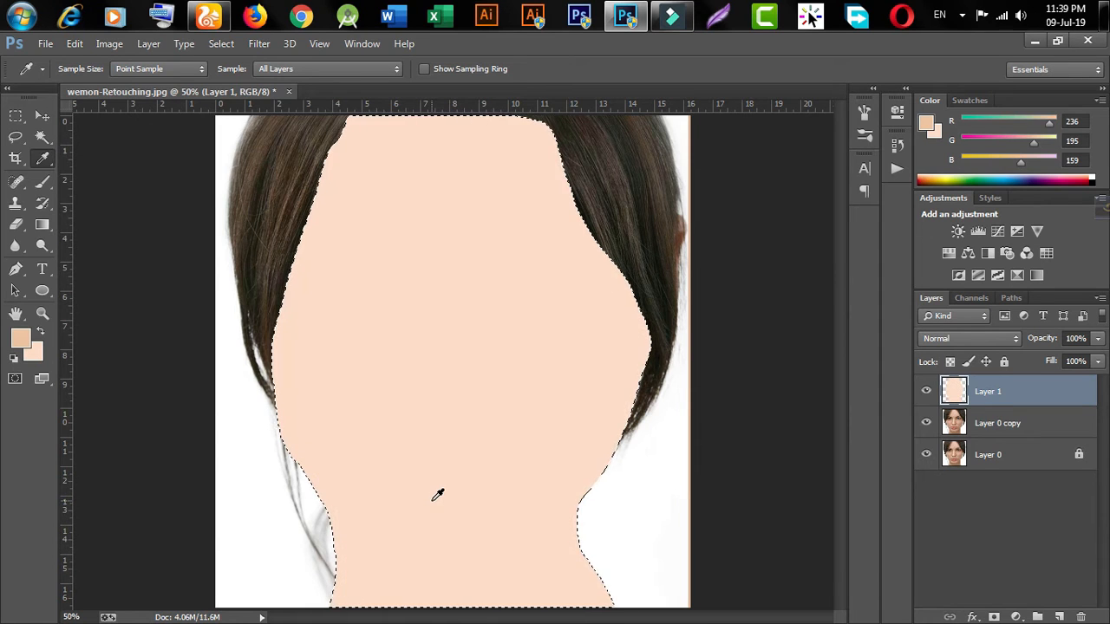
key("alt+BackSpace")
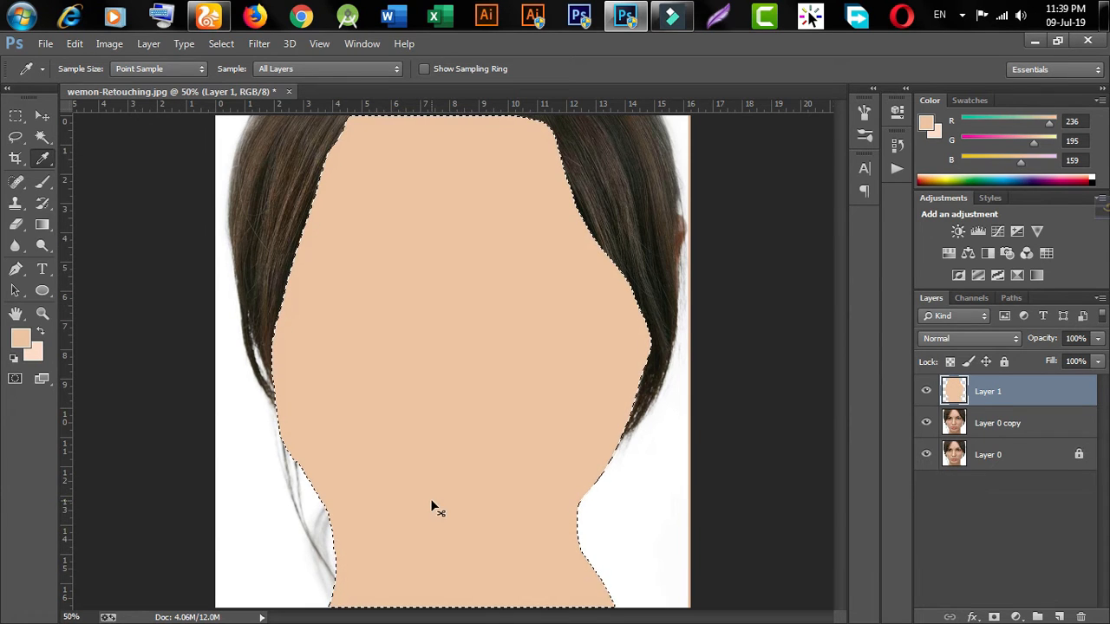
key("ctrl+BackSpace")
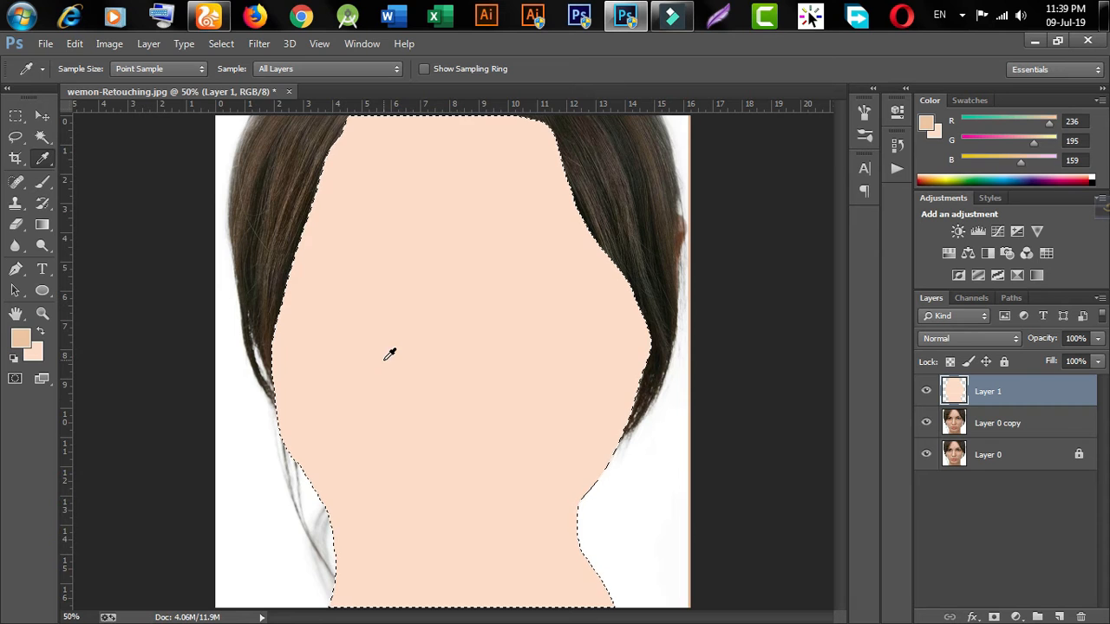
Step: Change Layer 1's blend mode to Soft Light and deselect the face selection
left_click(42, 136)
left_click(41, 116)
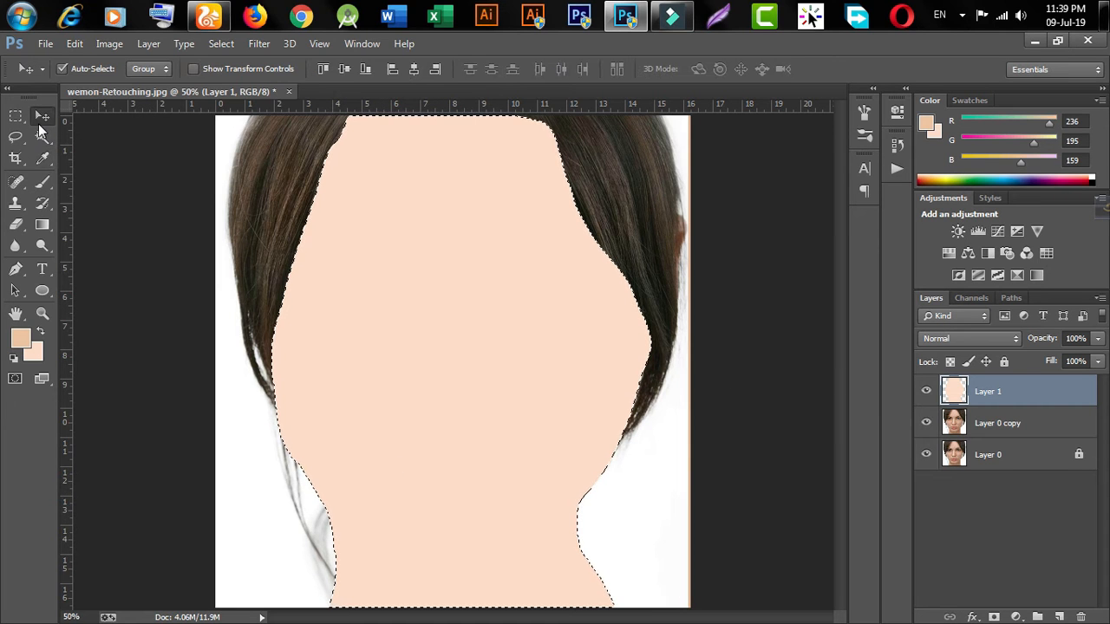
double_click(959, 391)
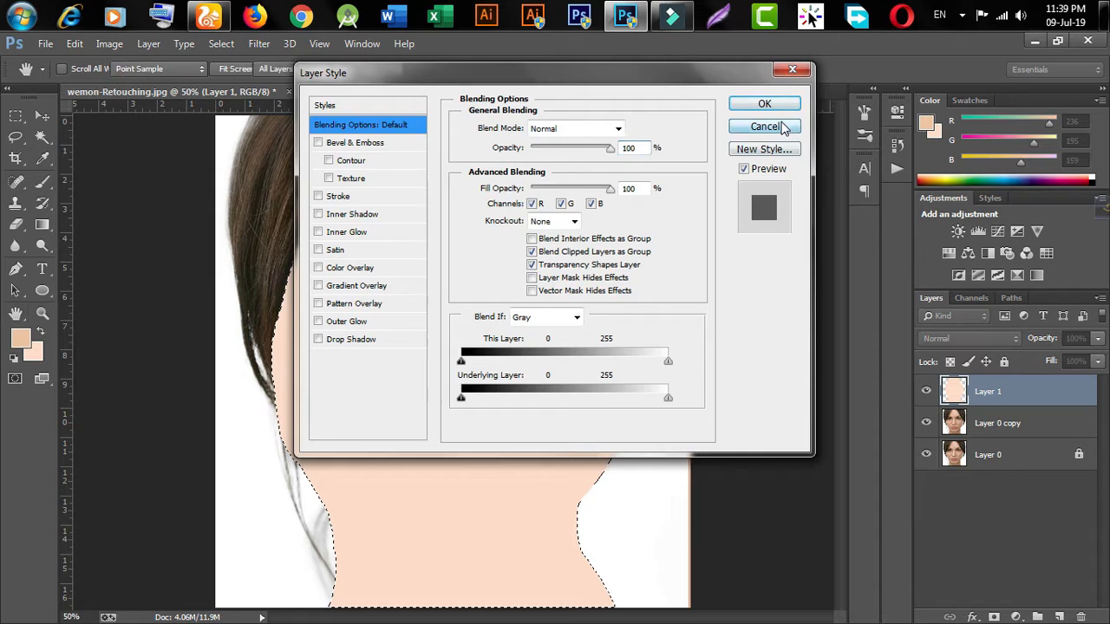
left_click(764, 126)
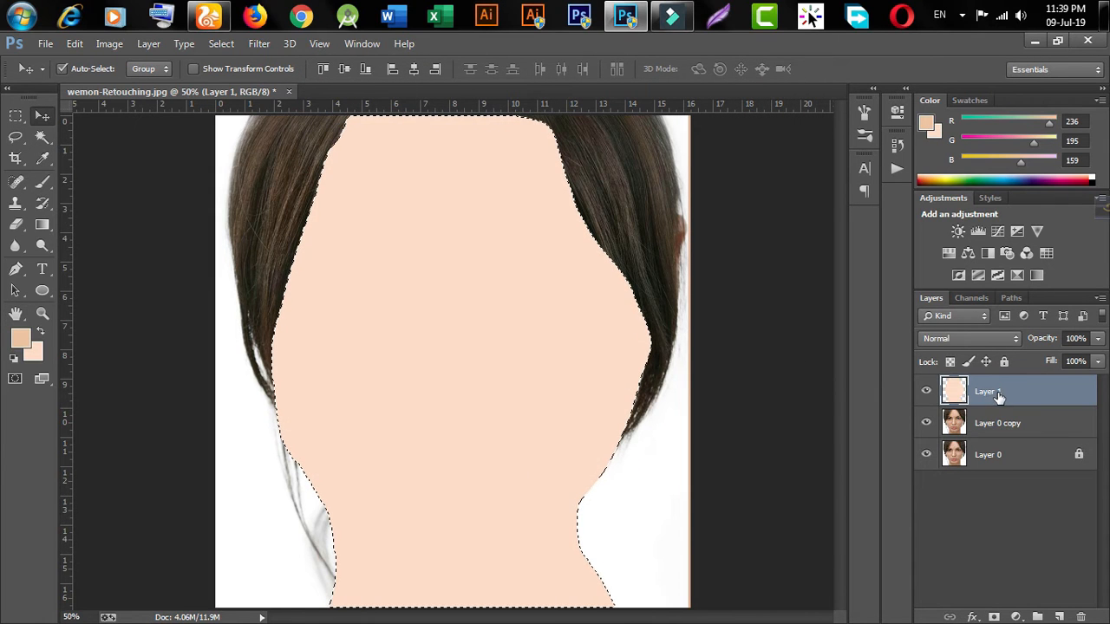
left_click(970, 339)
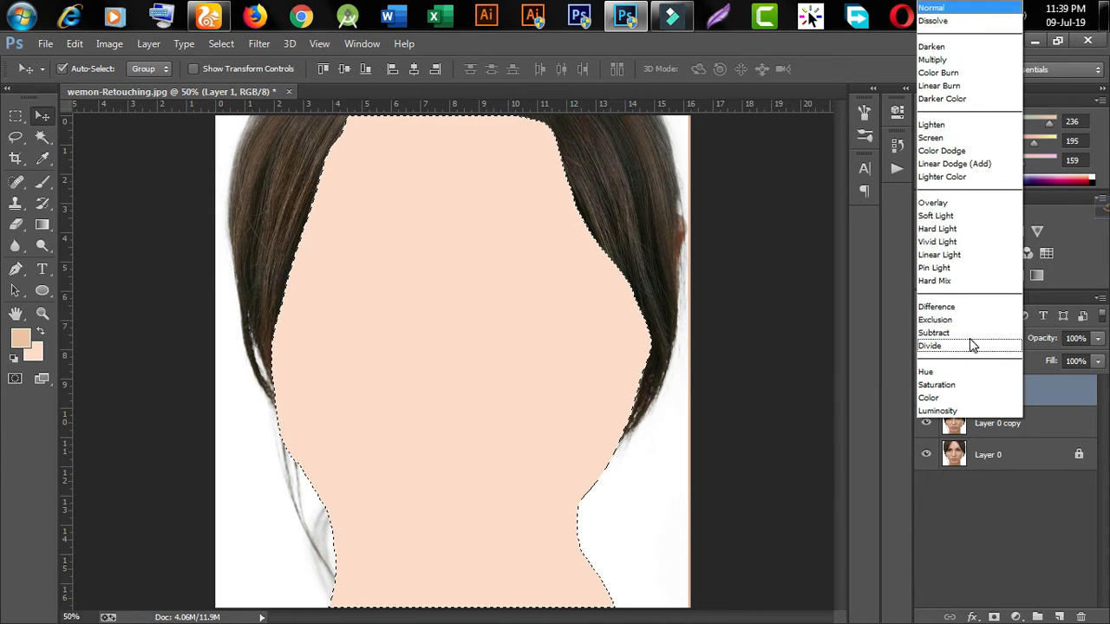
left_click(937, 216)
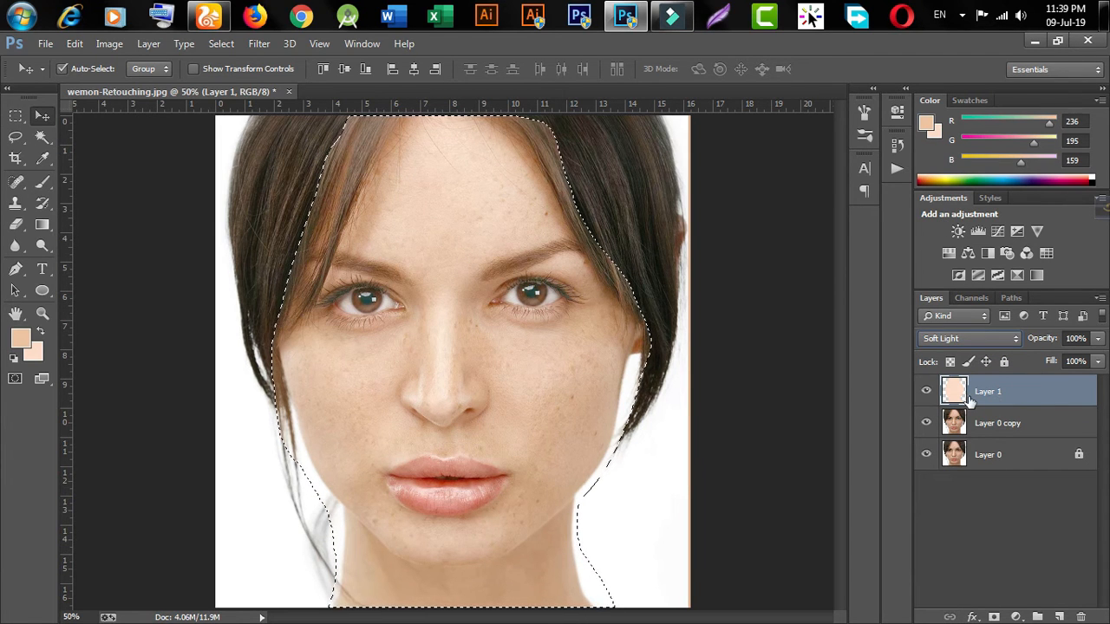
key("ctrl+d")
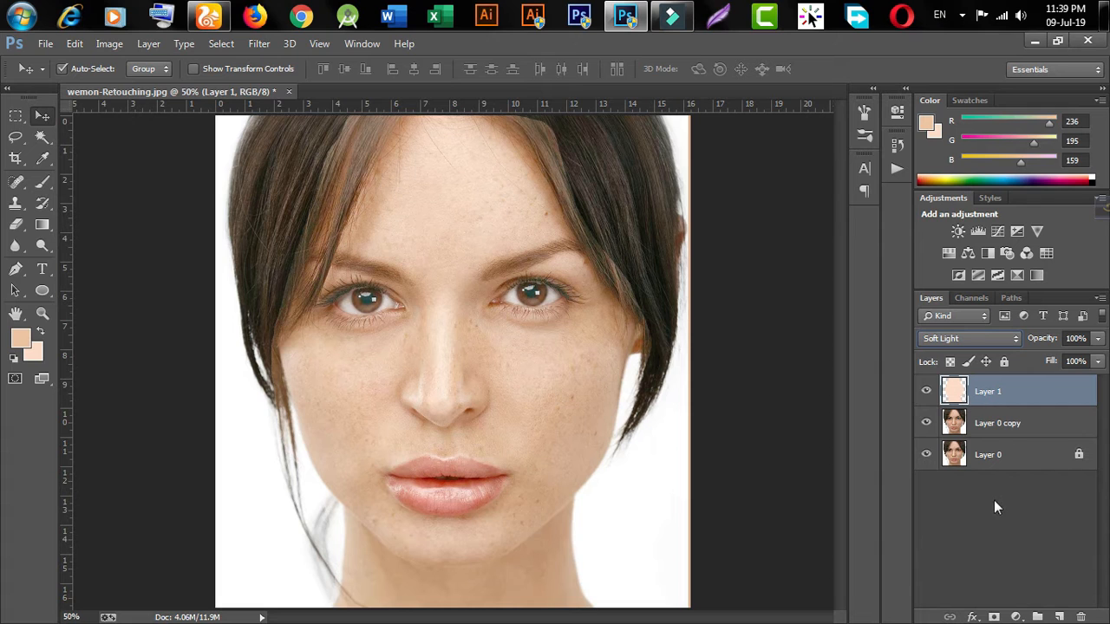
Step: Add a layer mask to Layer 1 and paint black over the hair on the image's left side to remove the tint there
left_click(993, 615)
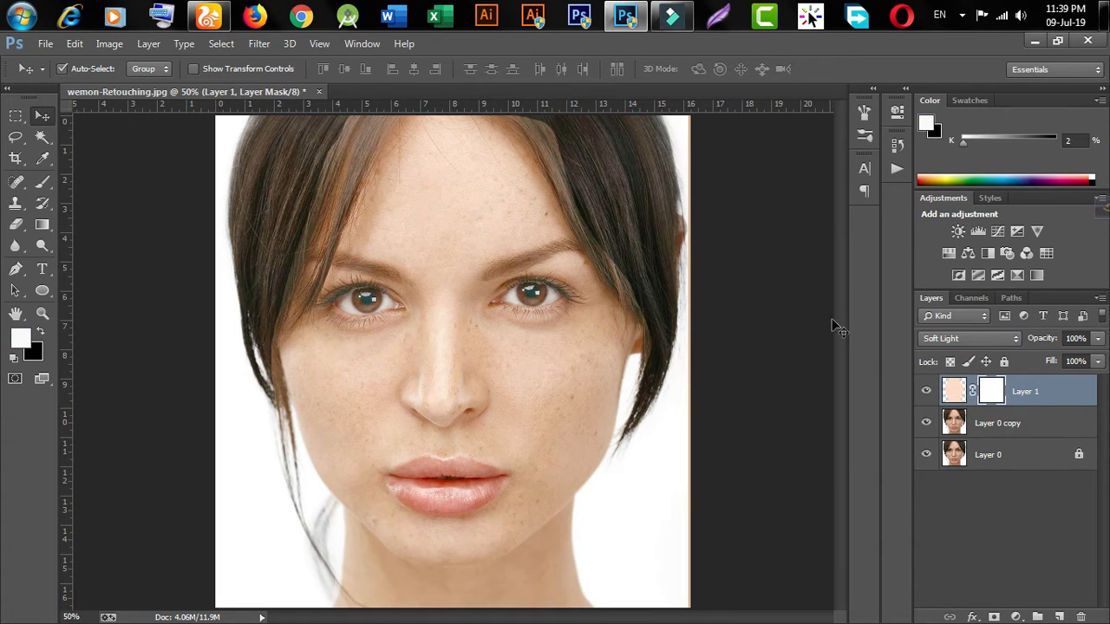
left_click(45, 186)
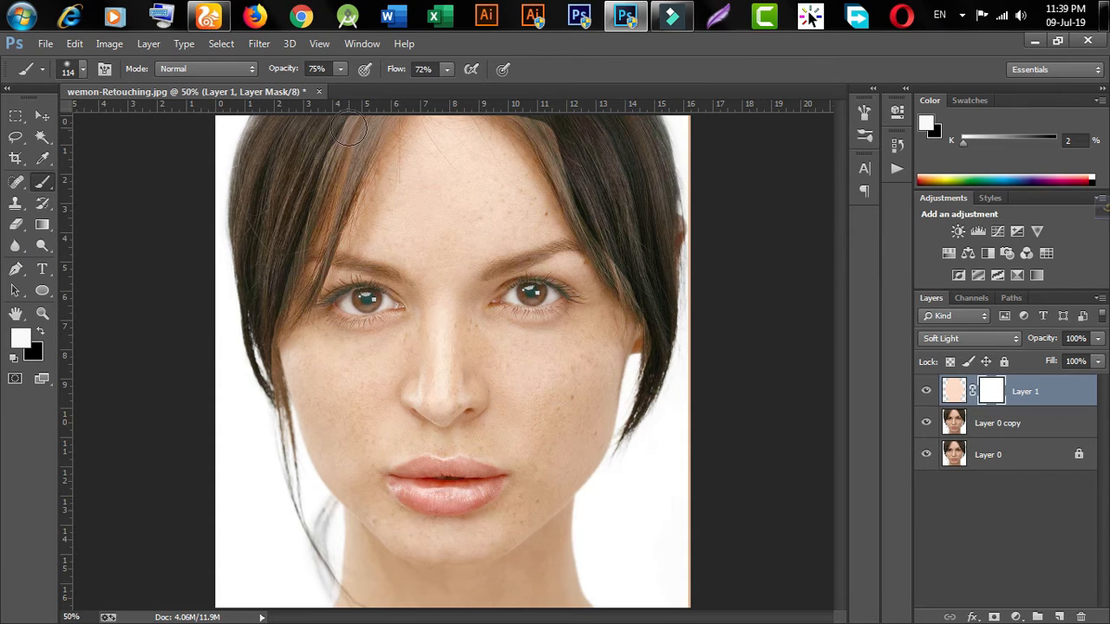
left_click(44, 334)
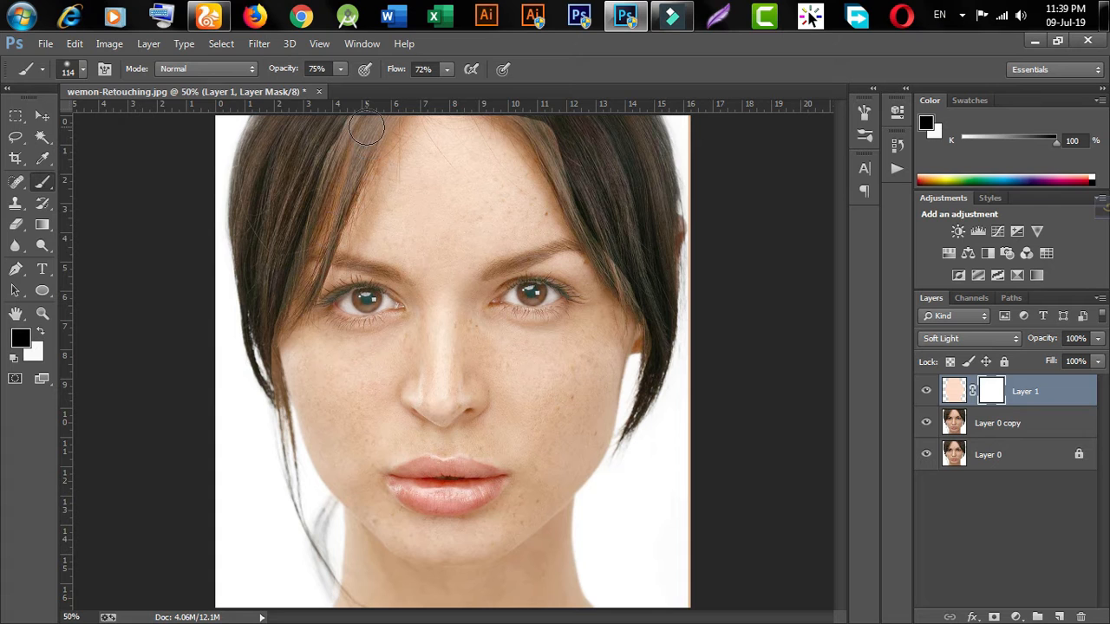
mouse_move(365, 129)
left_mouse_down()
mouse_move(265, 376)
mouse_move(279, 452)
mouse_move(318, 512)
mouse_move(315, 604)
mouse_move(330, 526)
mouse_move(291, 466)
mouse_move(255, 328)
mouse_move(243, 325)
mouse_move(286, 306)
mouse_move(326, 173)
mouse_move(366, 123)
mouse_move(340, 168)
mouse_move(360, 144)
mouse_move(372, 116)
mouse_move(404, 97)
mouse_move(369, 123)
mouse_move(398, 112)
mouse_move(371, 125)
mouse_move(292, 263)
mouse_move(328, 228)
mouse_move(291, 285)
mouse_move(264, 321)
left_mouse_up()
Step: Hide the rulers and guides, and paint black on the mask over the hair on the image's right side
mouse_move(520, 109)
left_mouse_down()
mouse_move(575, 168)
mouse_move(552, 114)
left_mouse_up()
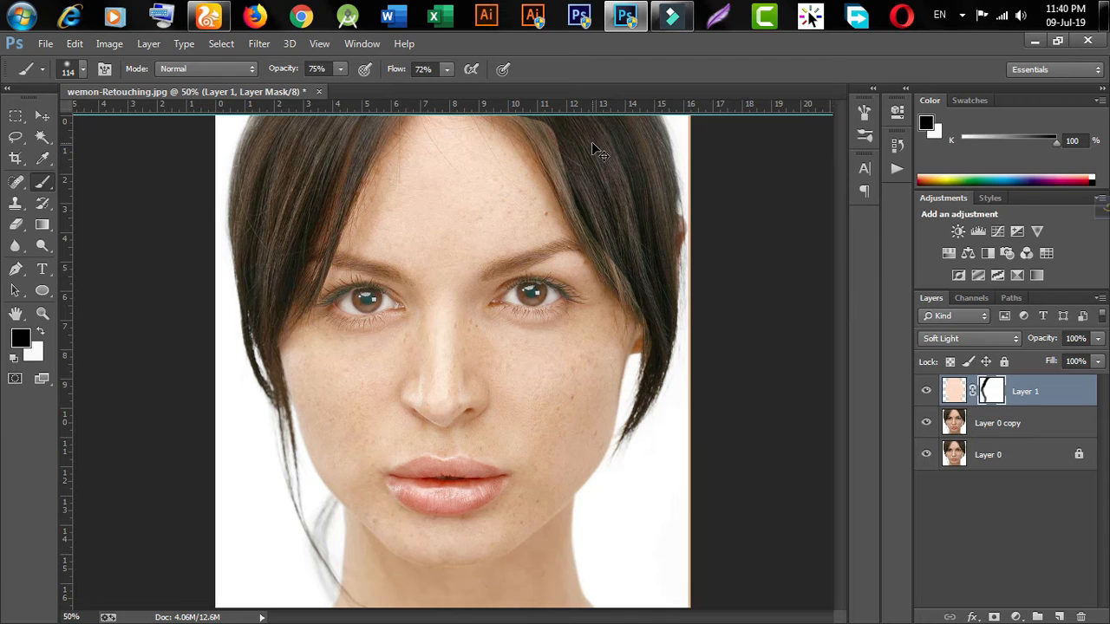
key("ctrl+r")
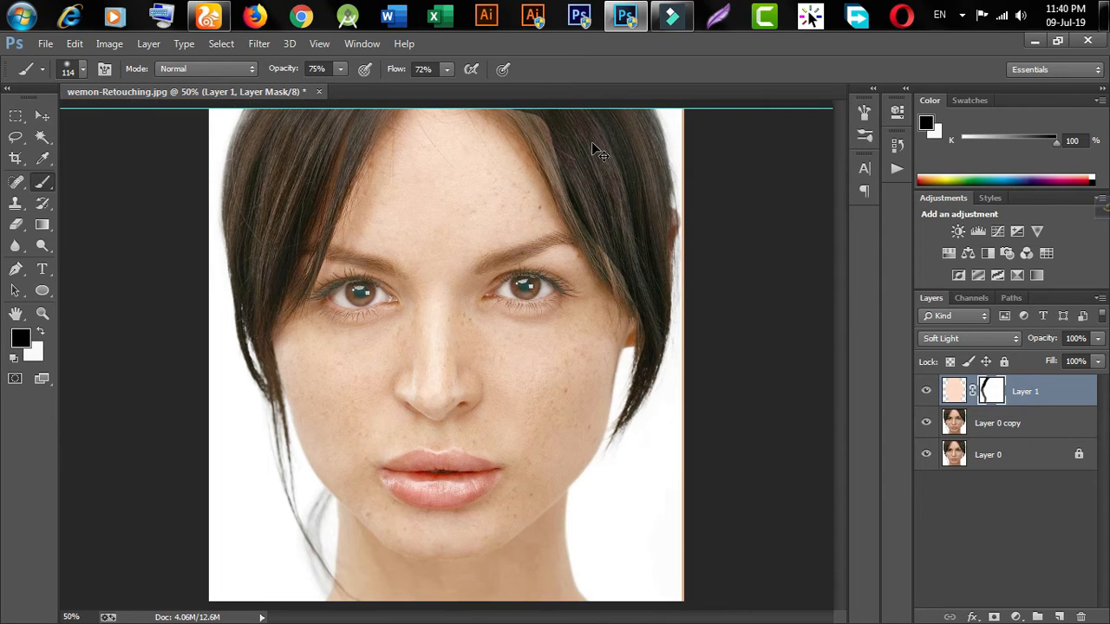
key("ctrl+semicolon")
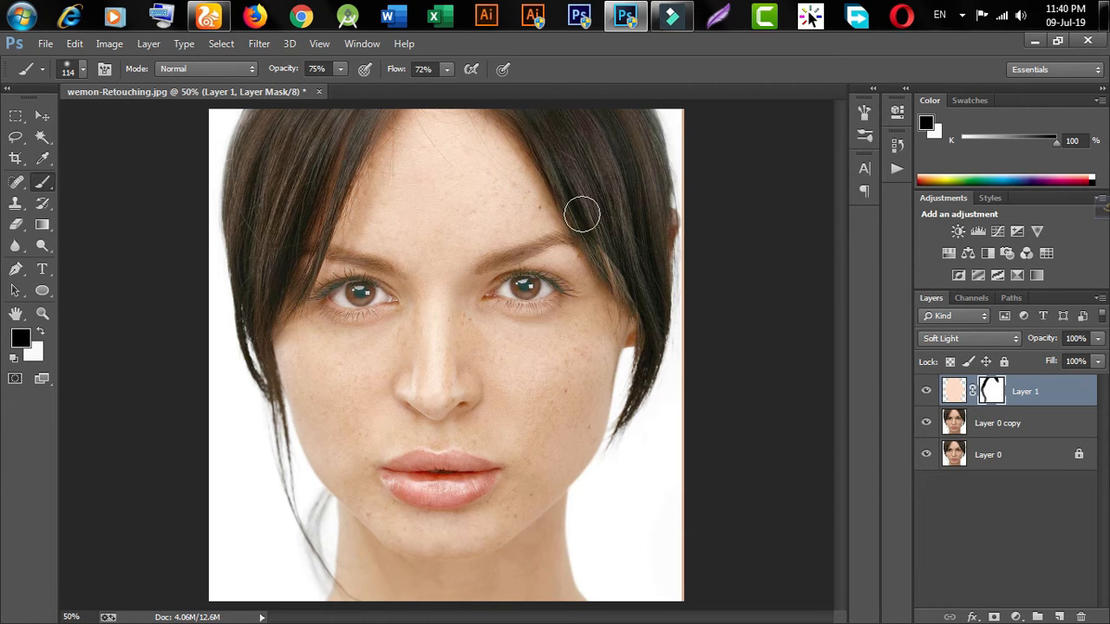
mouse_move(630, 279)
left_mouse_down()
mouse_move(611, 256)
mouse_move(624, 289)
mouse_move(657, 316)
mouse_move(646, 386)
mouse_move(636, 369)
mouse_move(648, 330)
mouse_move(633, 271)
mouse_move(639, 405)
mouse_move(623, 471)
mouse_move(630, 418)
mouse_move(584, 520)
mouse_move(601, 599)
mouse_move(582, 502)
mouse_move(603, 578)
mouse_move(600, 508)
mouse_move(617, 447)
mouse_move(614, 476)
mouse_move(629, 443)
mouse_move(618, 400)
mouse_move(638, 355)
mouse_move(629, 444)
left_mouse_up()
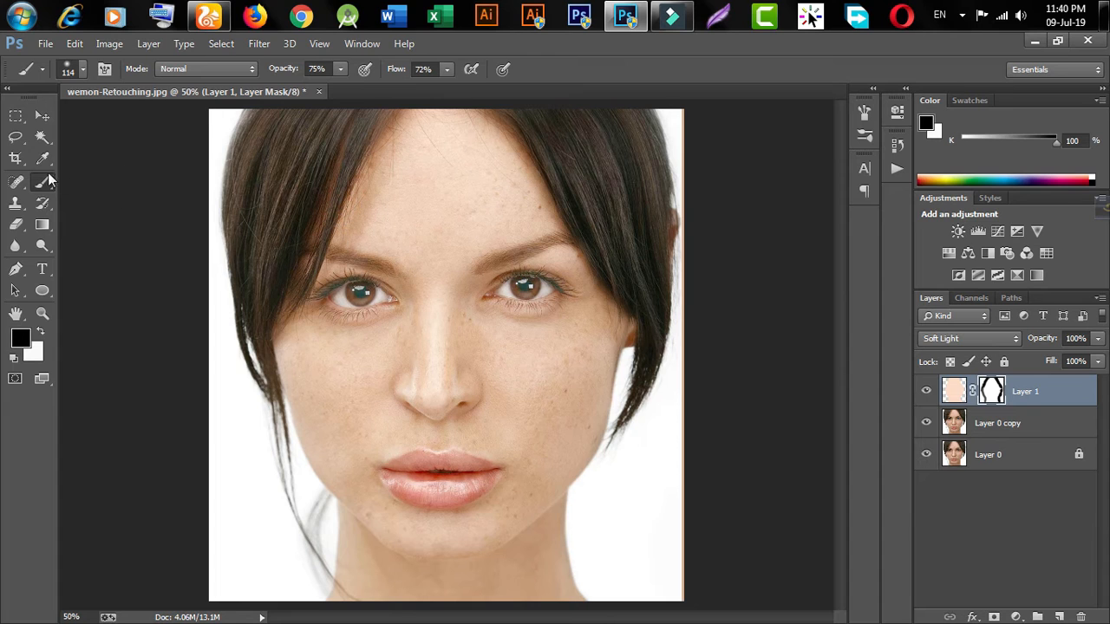
Step: Paint white on the mask along the inner edge of the left-side hair to restore the skin tint
left_click(40, 331)
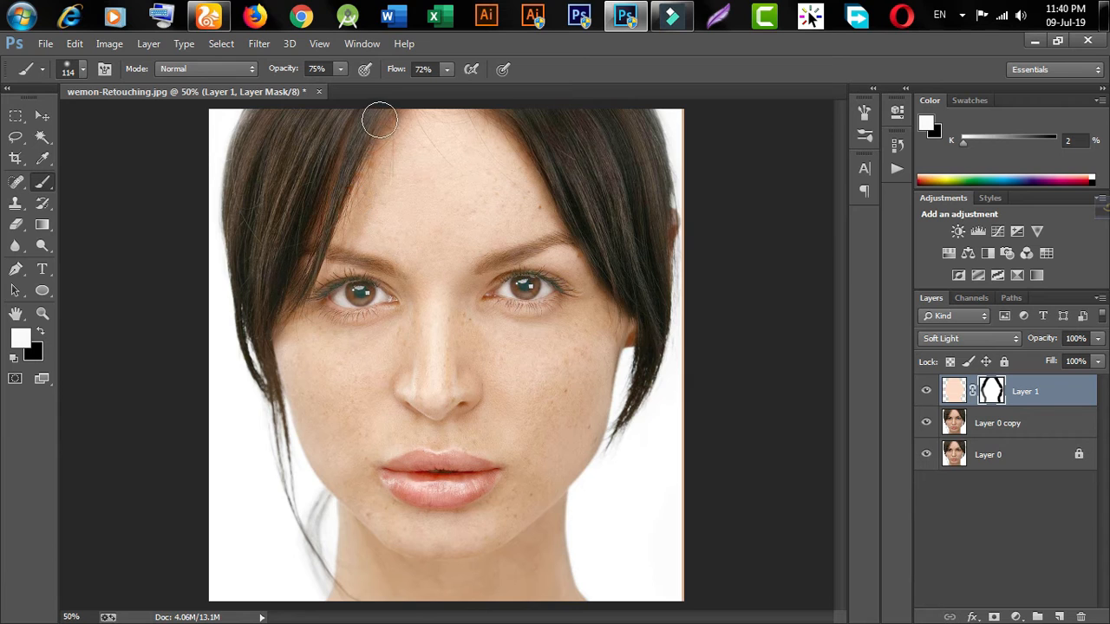
left_click_drag(379, 185, 326, 330)
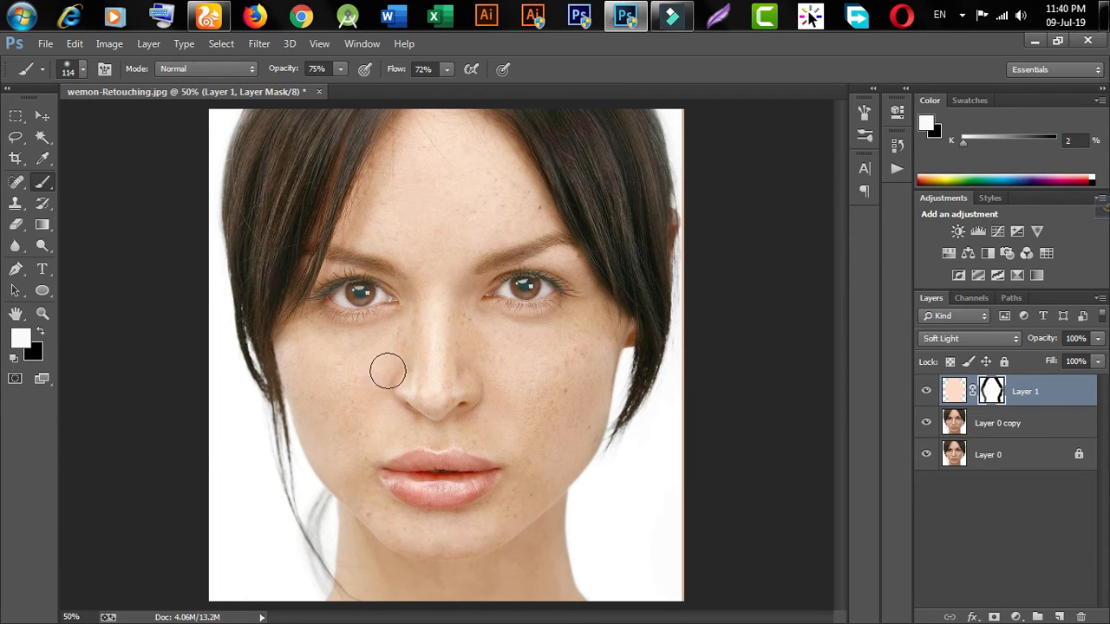
Step: Reduce the brush size to 34 px and paint black on the mask over the image's left eyebrow and eye
left_click(82, 70)
left_click(104, 120)
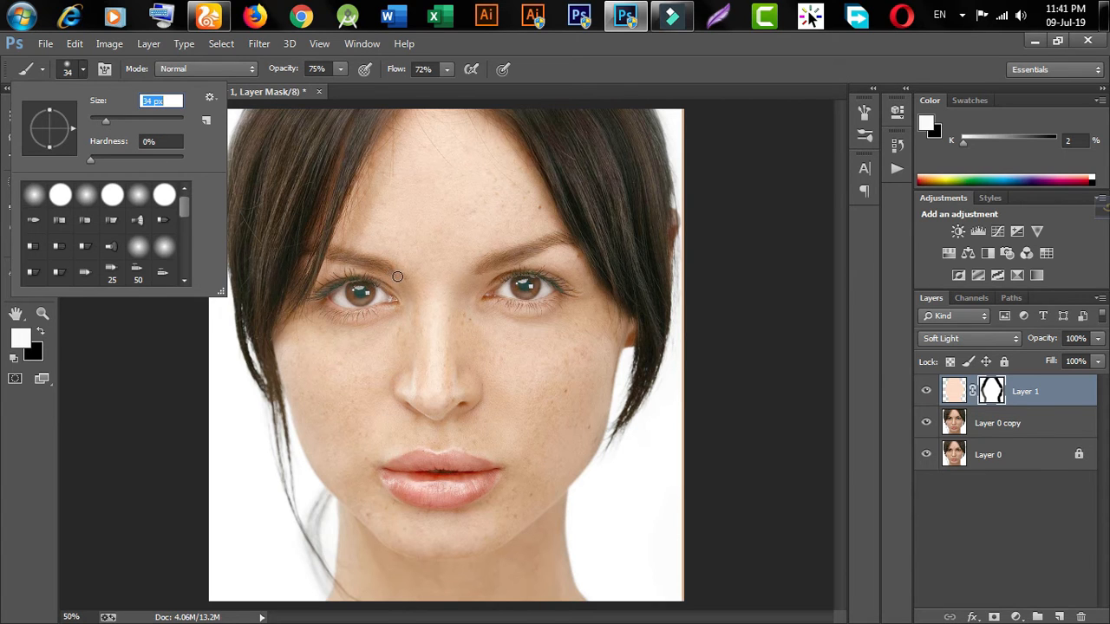
key("Return")
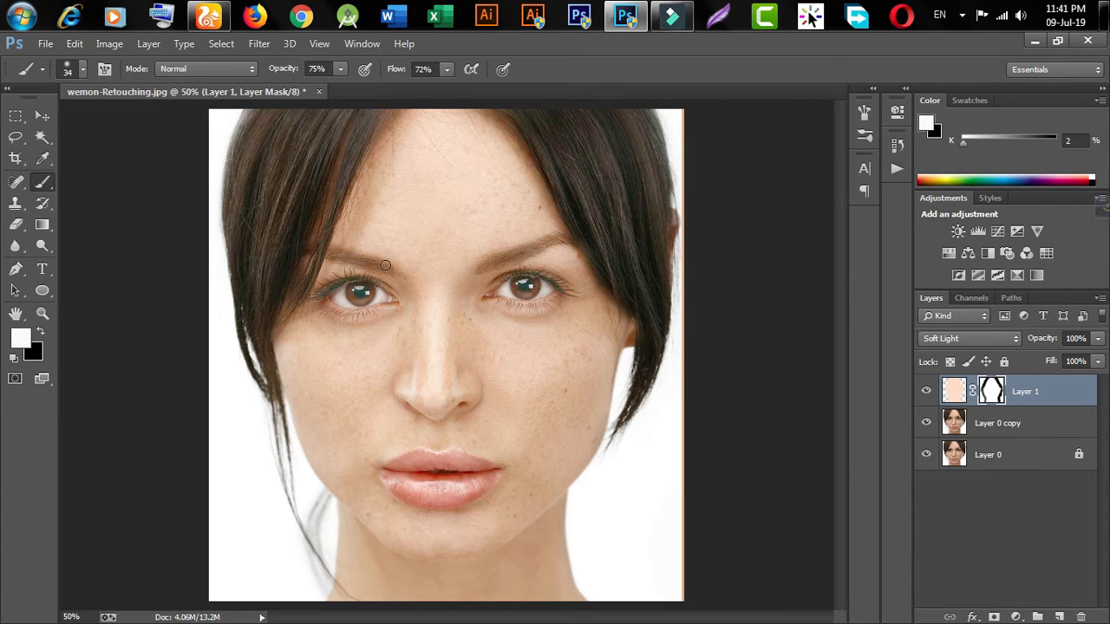
left_click(41, 334)
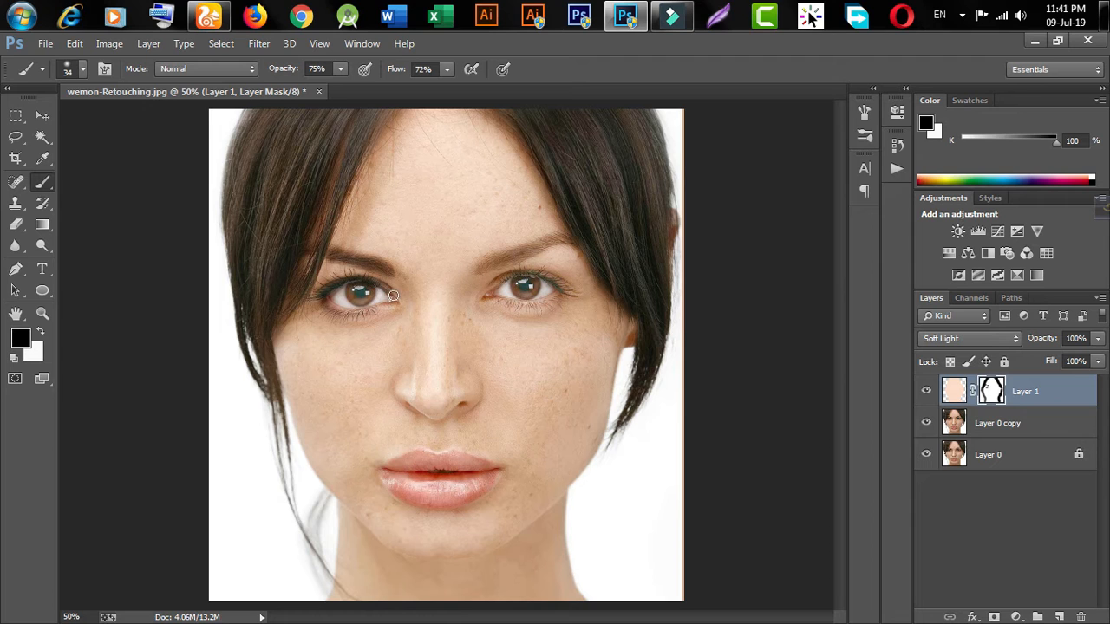
mouse_move(347, 295)
left_mouse_down()
mouse_move(398, 295)
mouse_move(368, 300)
mouse_move(374, 286)
mouse_move(336, 296)
left_mouse_up()
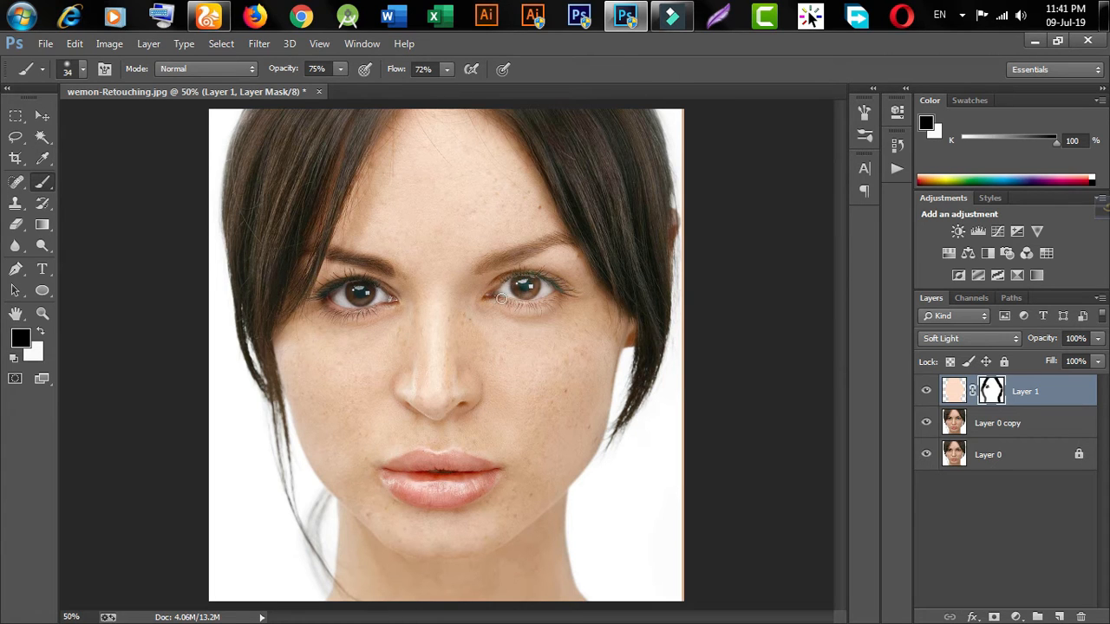
Step: Paint black on the mask over the image's right eye and eyebrow to bring back their original darkness
mouse_move(508, 301)
left_mouse_down()
mouse_move(561, 302)
mouse_move(511, 305)
mouse_move(525, 283)
mouse_move(497, 292)
mouse_move(543, 293)
left_mouse_up()
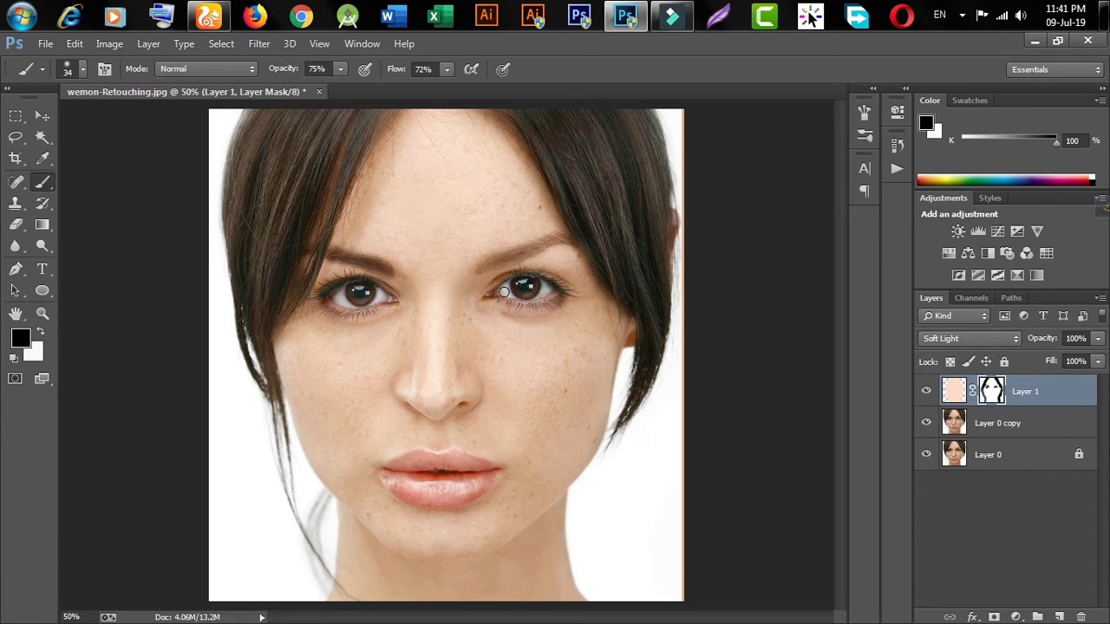
mouse_move(483, 270)
left_mouse_down()
mouse_move(575, 243)
mouse_move(539, 248)
left_mouse_up()
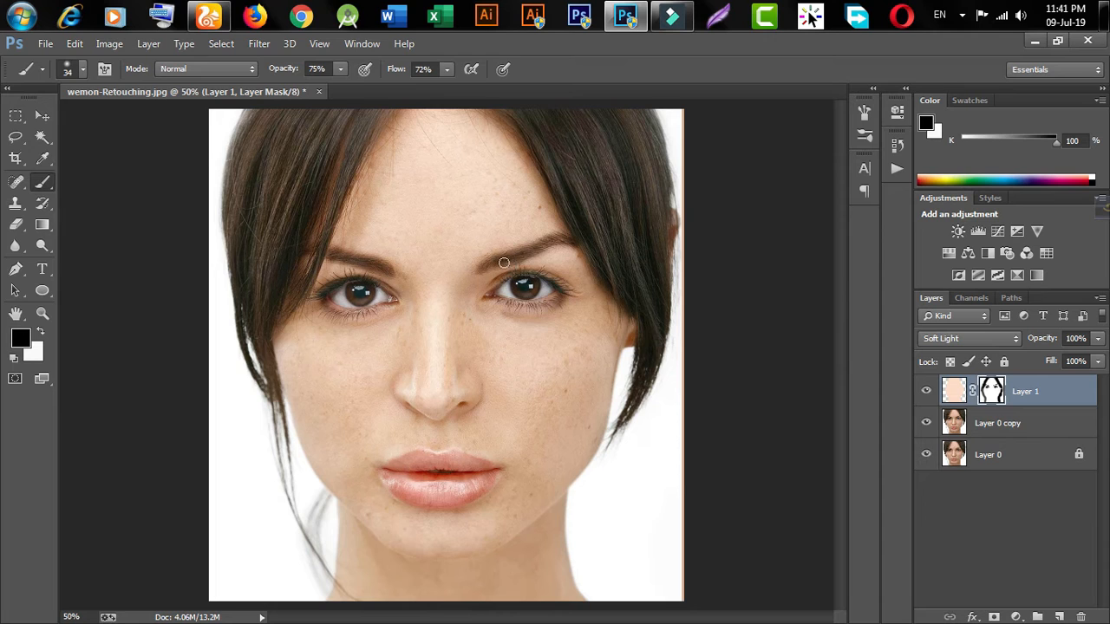
left_click_drag(509, 251, 541, 241)
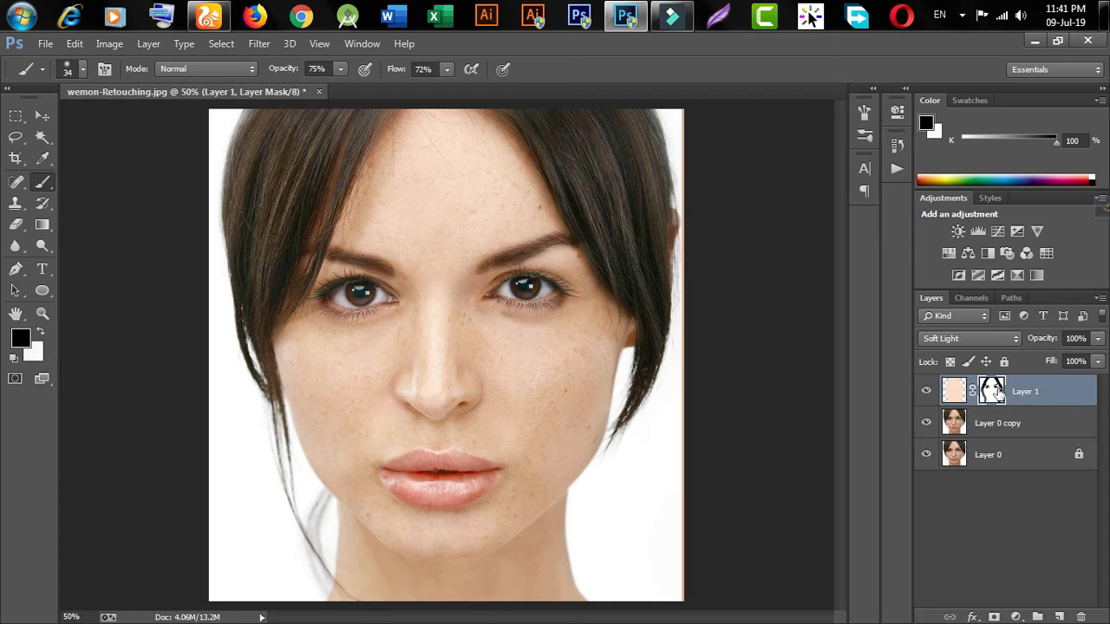
Step: Apply Layer 1's mask permanently and merge the layer down into Layer 0 copy
right_click(998, 391)
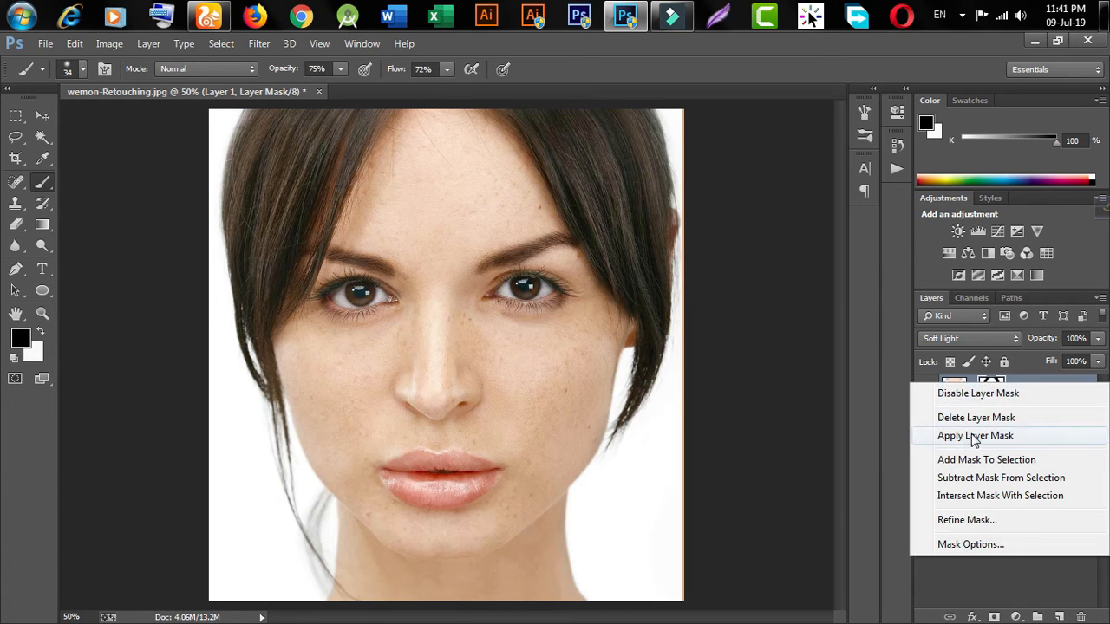
left_click(974, 436)
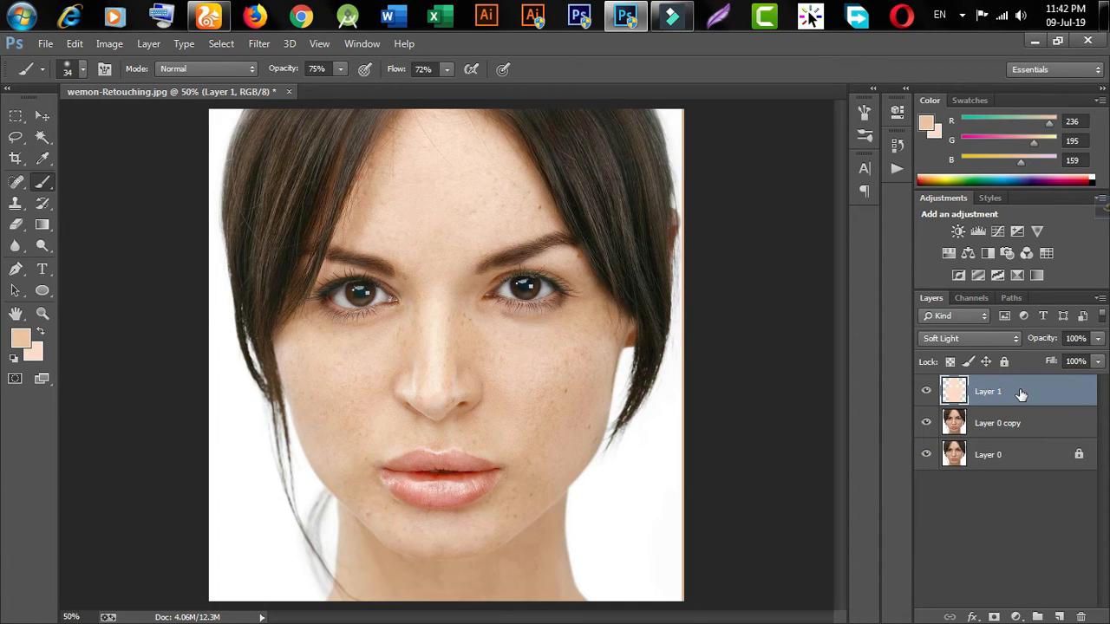
key("ctrl+e")
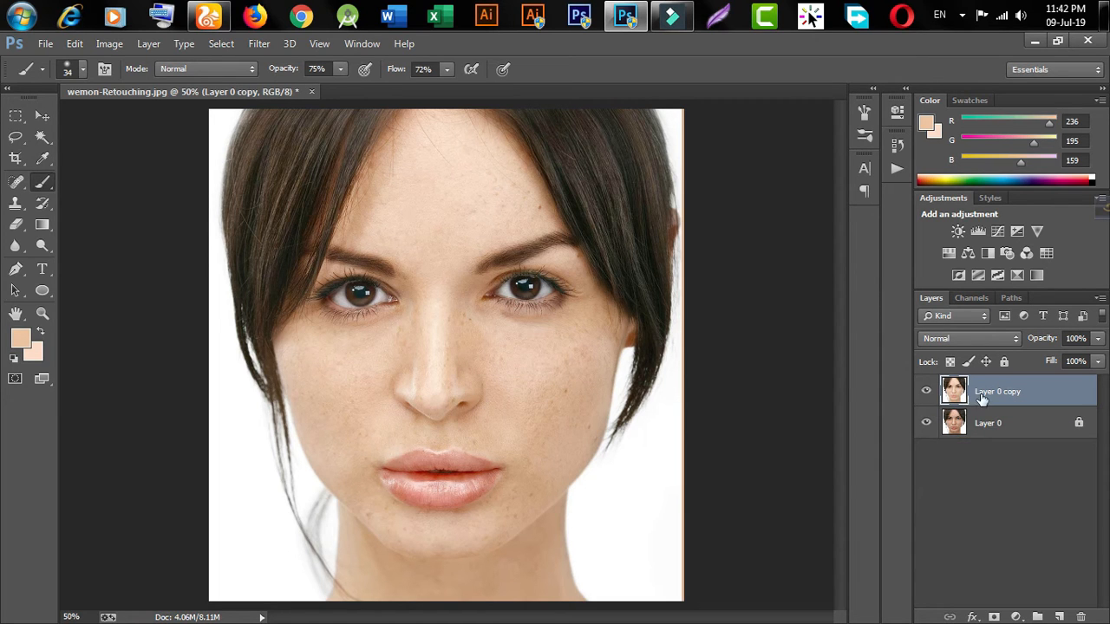
Step: Remove the moles and dark spots from the cheek on the image's right side with the Spot Healing Brush
left_click(18, 183)
left_click(85, 179)
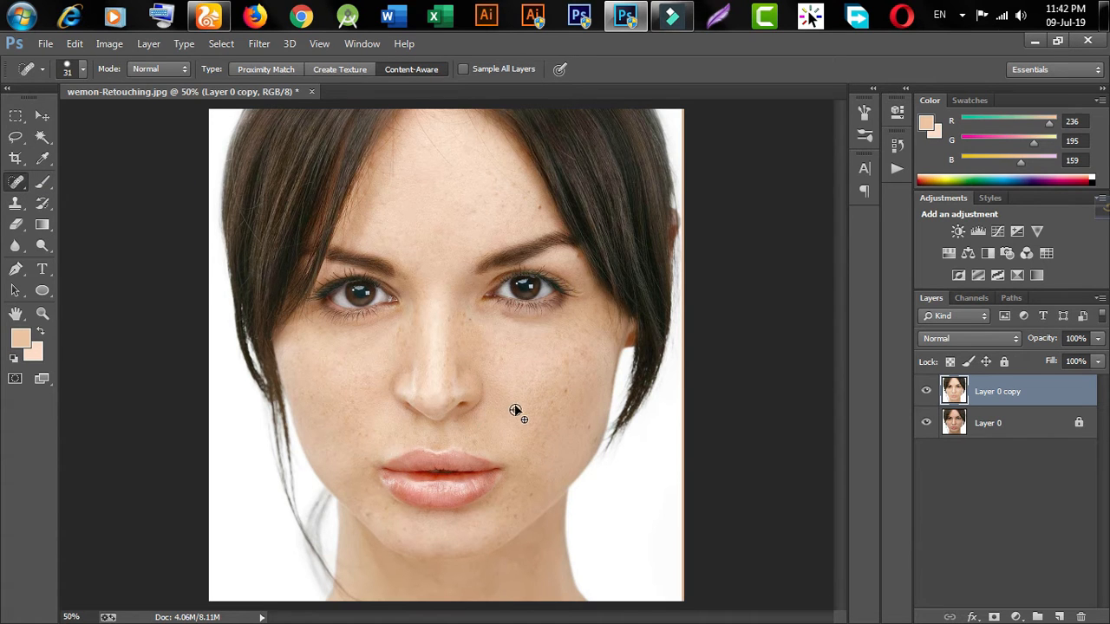
scroll(515, 404, "up", 1)
scroll(587, 384, "up", 1)
left_click(583, 386)
left_click_drag(600, 312, 604, 316)
left_click(613, 318)
left_click(580, 327)
left_click(625, 458)
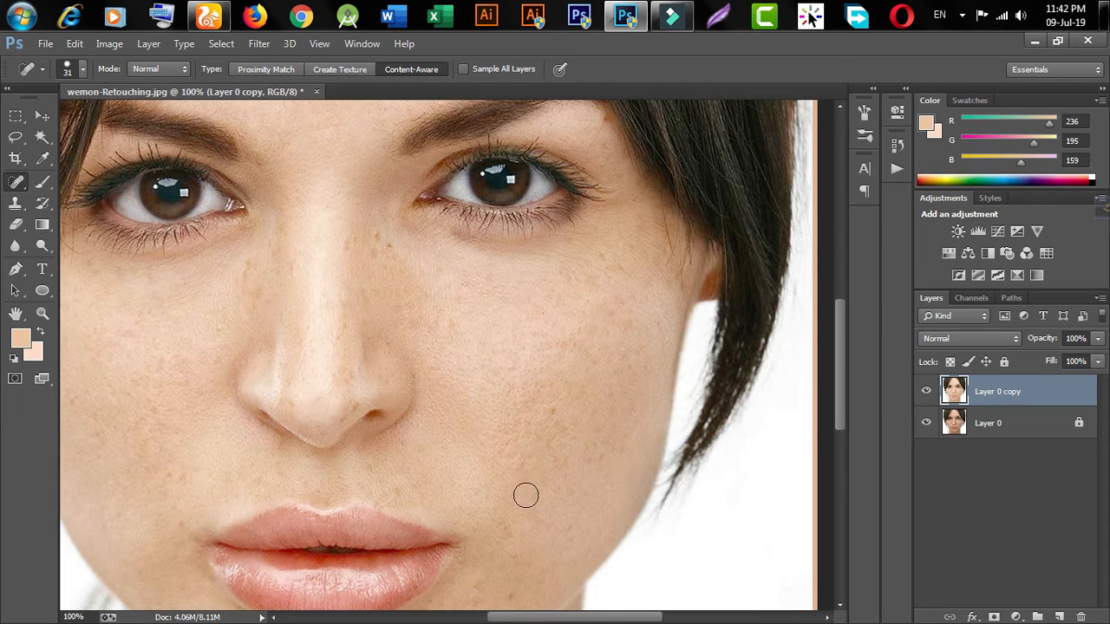
Step: Heal the freckles along both sides of the nose and below the eye on the image's left side
left_click_drag(390, 247, 374, 258)
left_click(341, 343)
left_click_drag(342, 309, 343, 338)
left_click(350, 409)
left_click(353, 378)
left_click(353, 353)
left_click(246, 276)
left_click(128, 271)
left_click(91, 264)
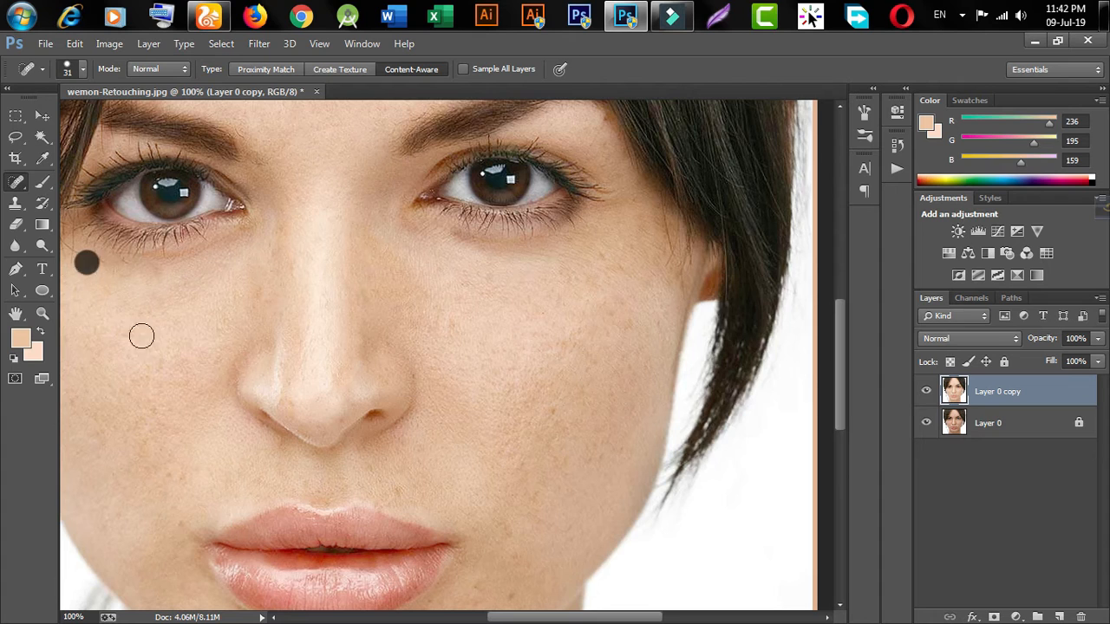
left_click_drag(206, 361, 329, 325)
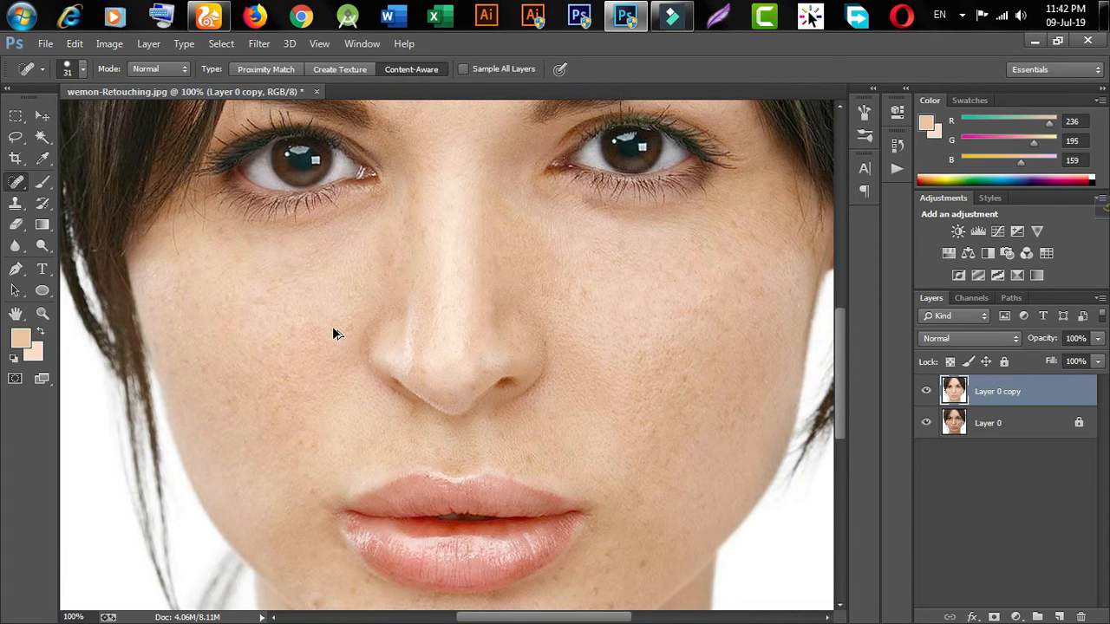
left_click(390, 257)
Step: Heal the spots around the mouth and chin, plus a blemish on the image's left cheek
mouse_move(332, 434)
left_mouse_down()
mouse_move(471, 285)
mouse_move(478, 255)
left_mouse_up()
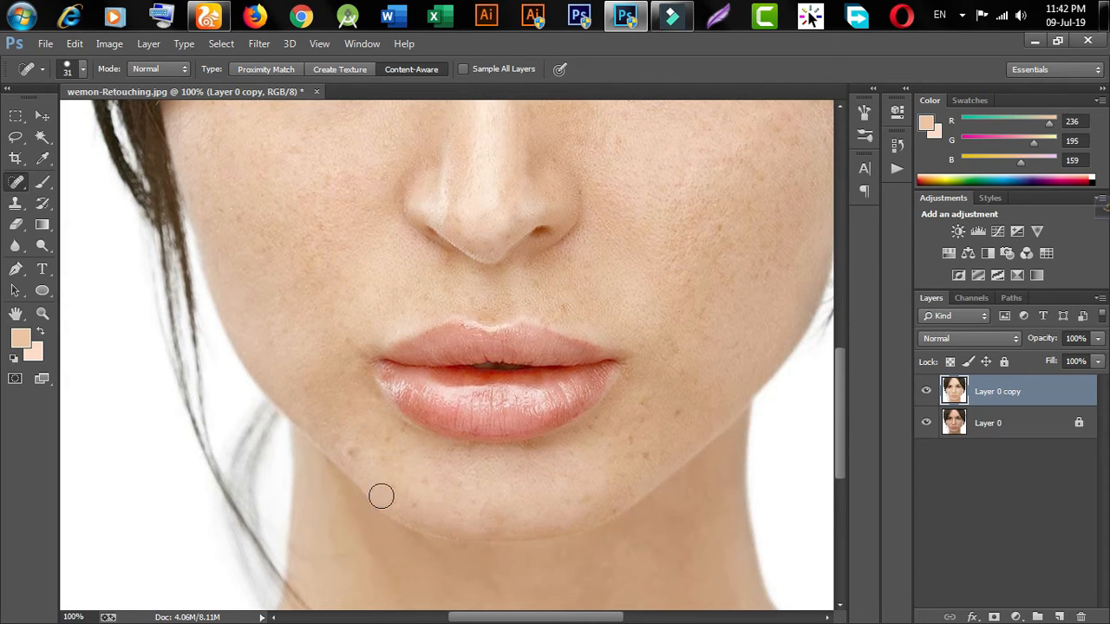
left_click(352, 452)
left_click(243, 222)
left_click(648, 406)
left_click(681, 411)
left_click(642, 427)
left_click(608, 432)
left_click(424, 483)
left_click_drag(481, 510, 452, 506)
Step: Heal the spots on the forehead above the eyebrow on the image's right side
left_click_drag(638, 294, 512, 510)
left_click_drag(589, 316, 582, 461)
left_click_drag(561, 344, 581, 461)
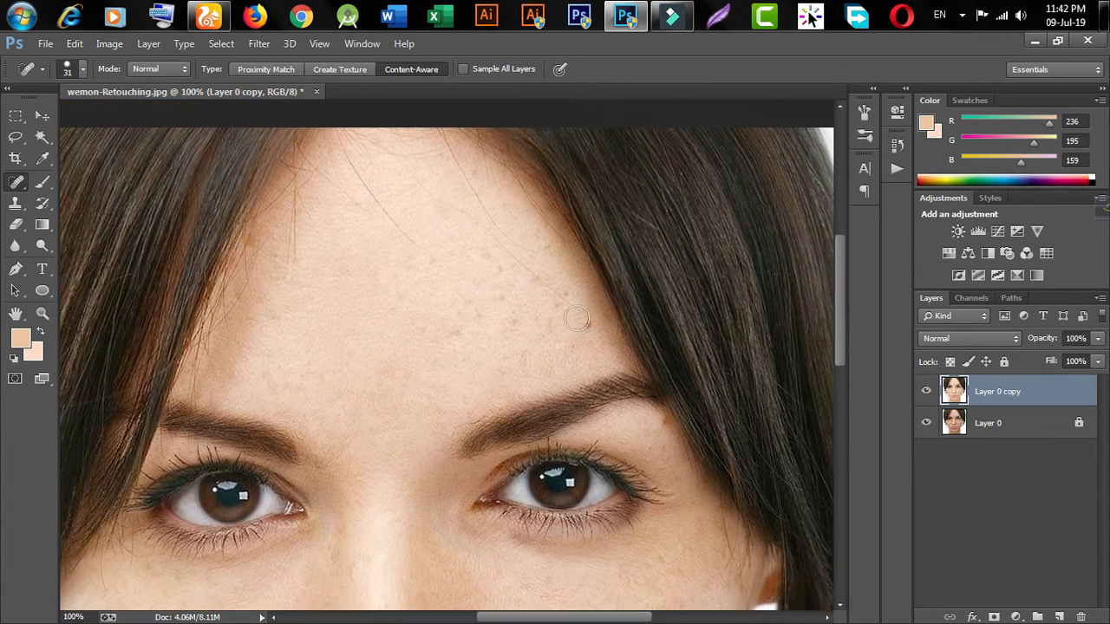
left_click(586, 331)
left_click(566, 298)
left_click(543, 283)
left_click(485, 267)
left_click(457, 337)
left_click(488, 317)
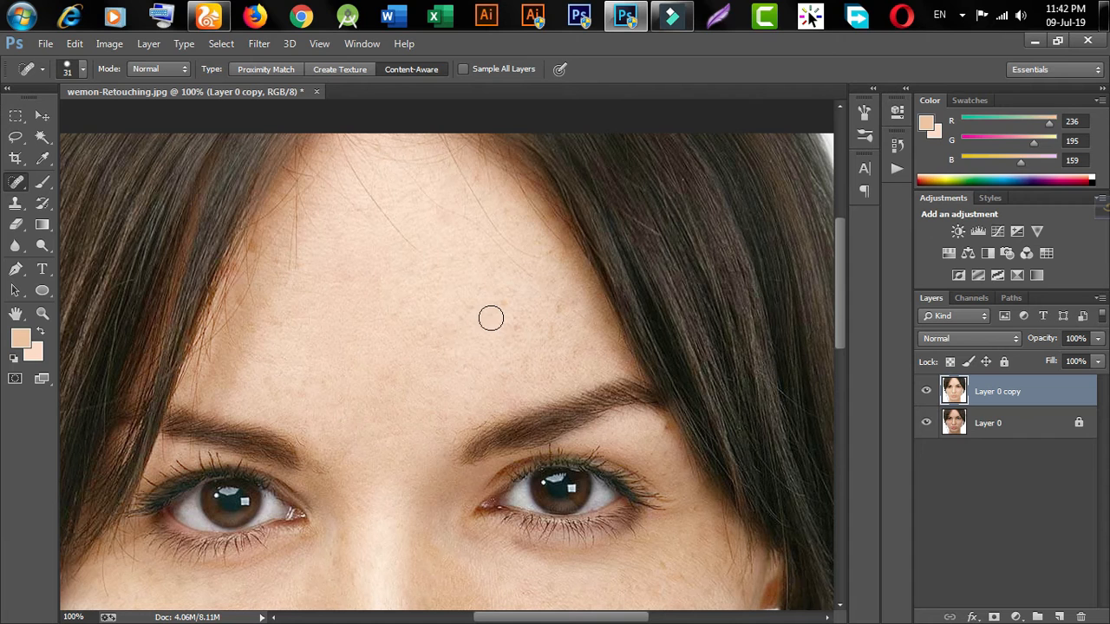
Step: Compare the whole portrait before and after retouching by toggling the visibility of Layer 0 copy
scroll(432, 435, "down", 1)
left_click_drag(447, 447, 467, 246)
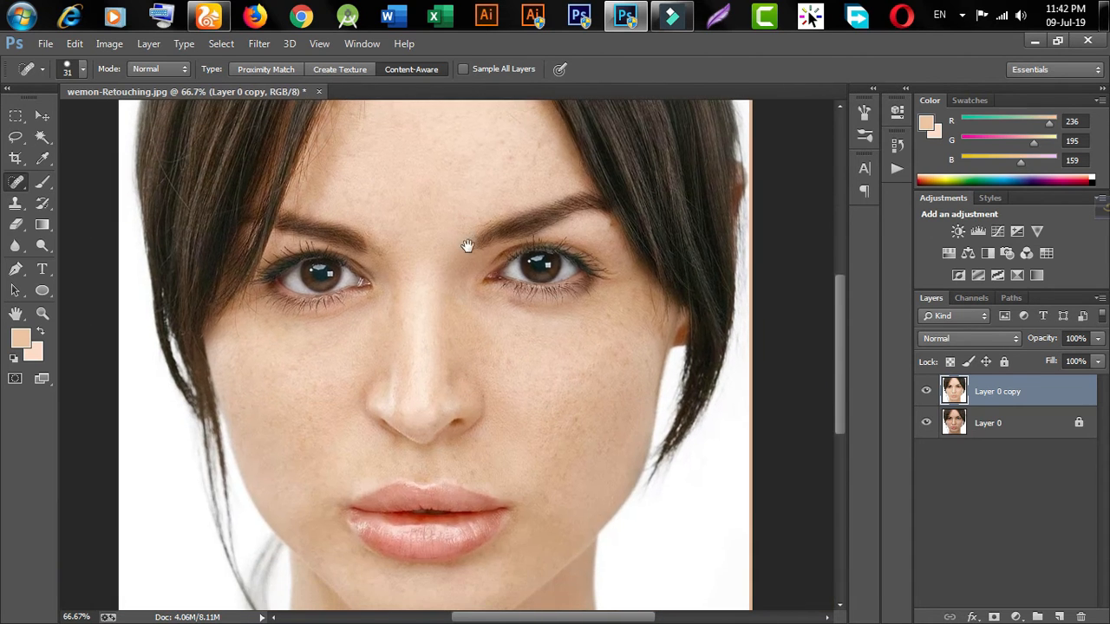
scroll(460, 314, "down", 2)
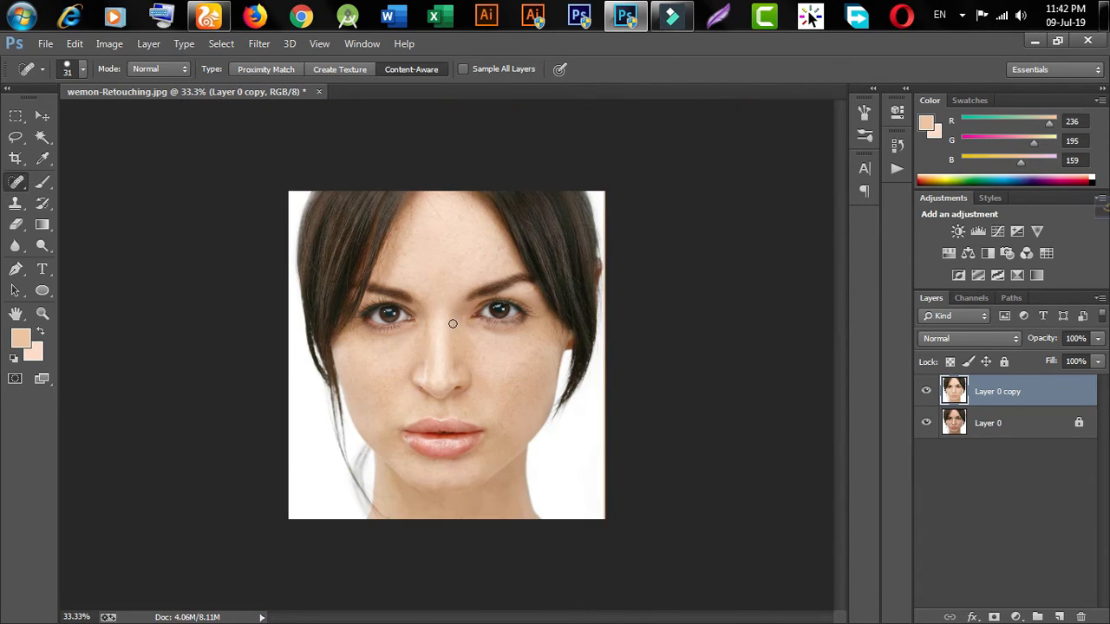
left_click(926, 393)
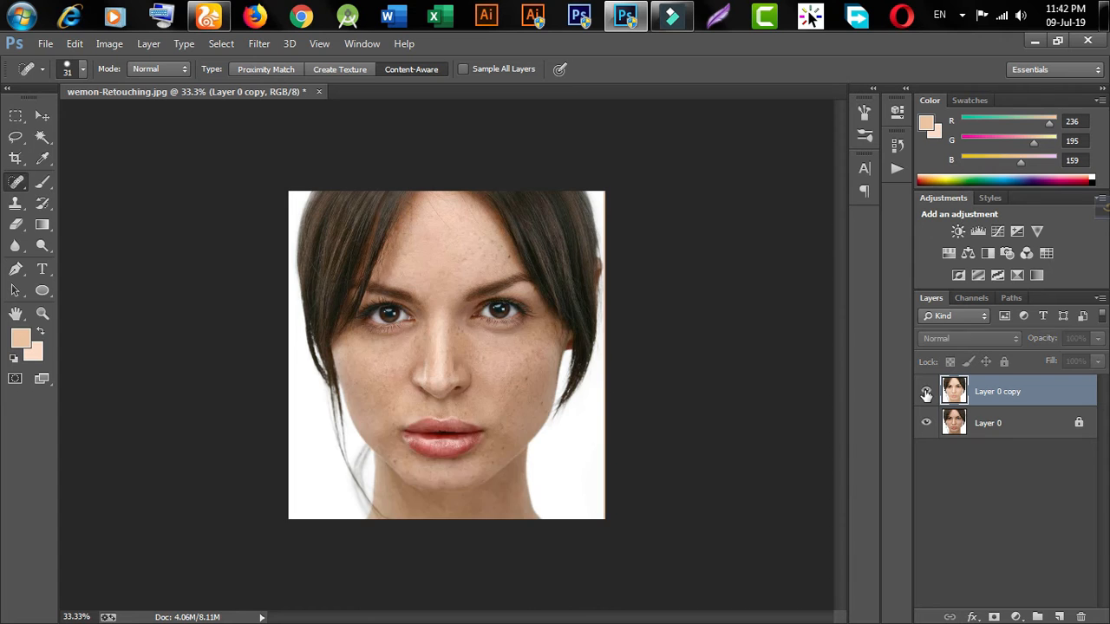
left_click(926, 392)
scroll(476, 369, "up", 1)
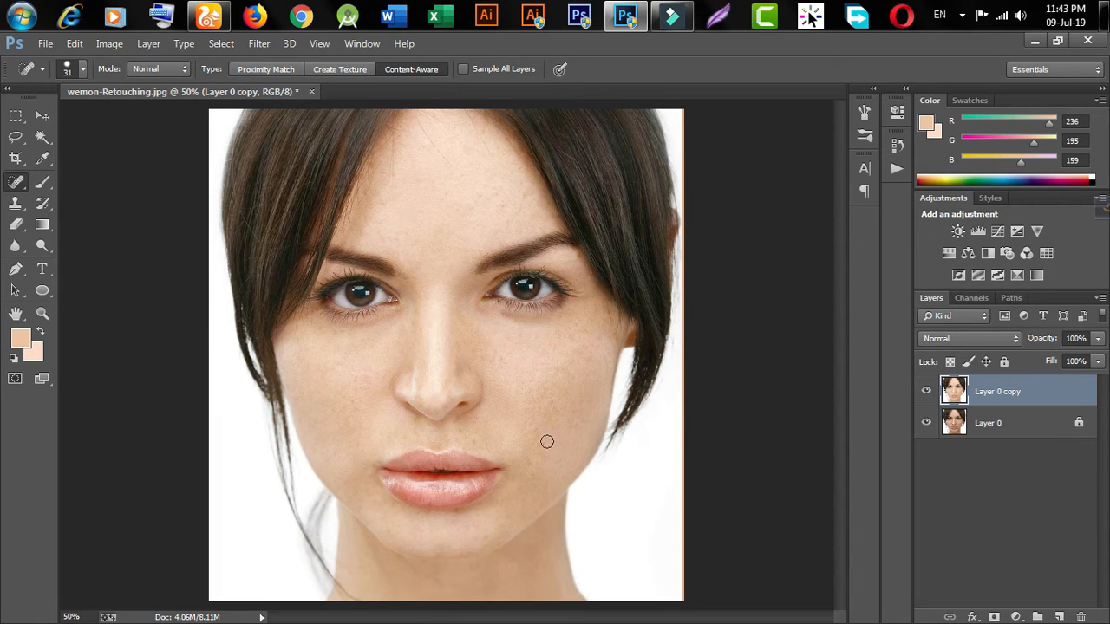
Step: Duplicate Layer 0 copy and invert the colours of the duplicate
left_click_drag(999, 392, 1061, 615)
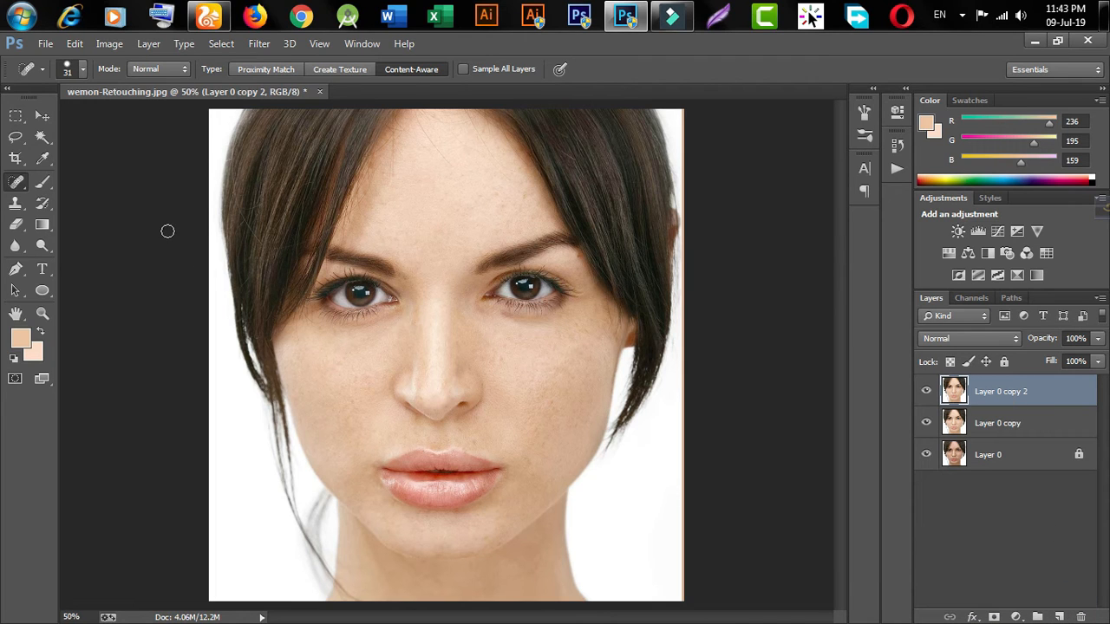
left_click(109, 45)
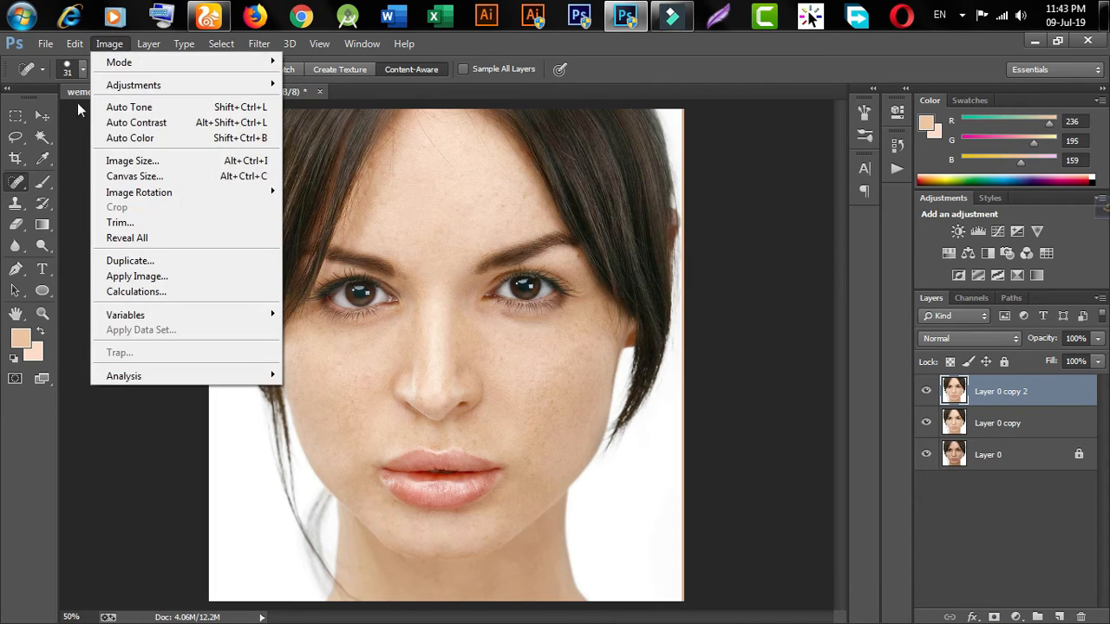
mouse_move(136, 87)
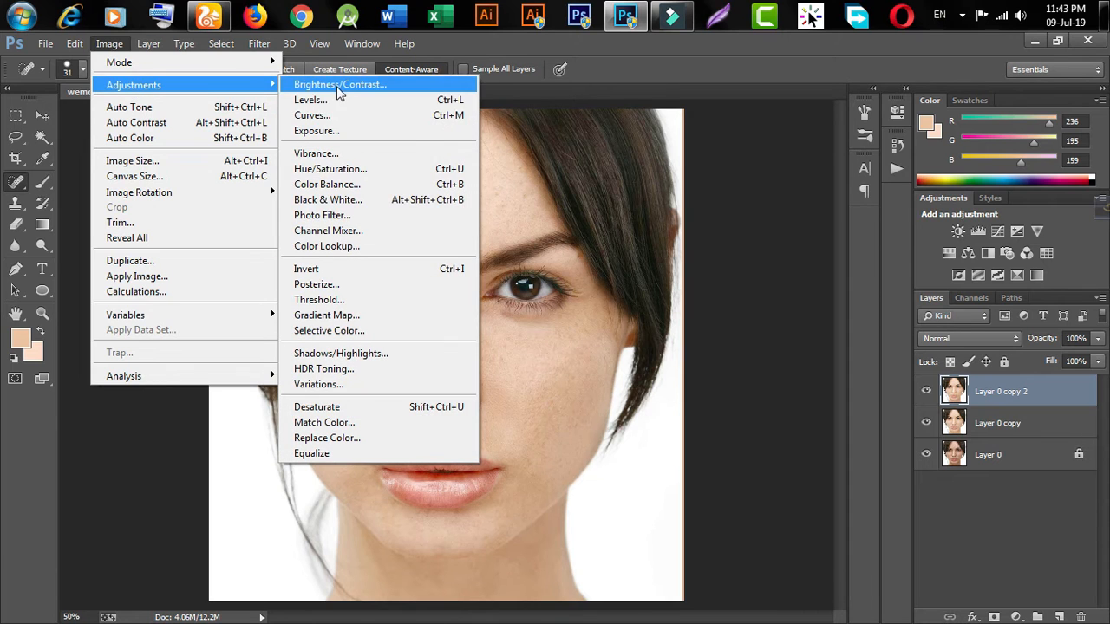
left_click(312, 270)
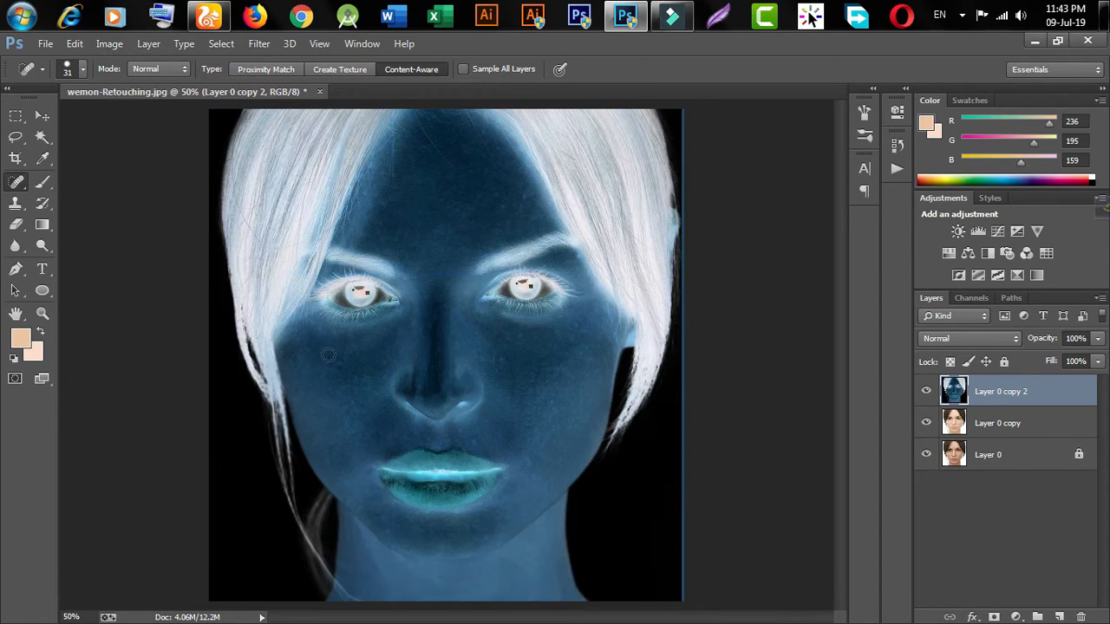
Step: Set the inverted layer's blend mode to Vivid Light and apply a High Pass filter that smooths the skin
left_click(1004, 339)
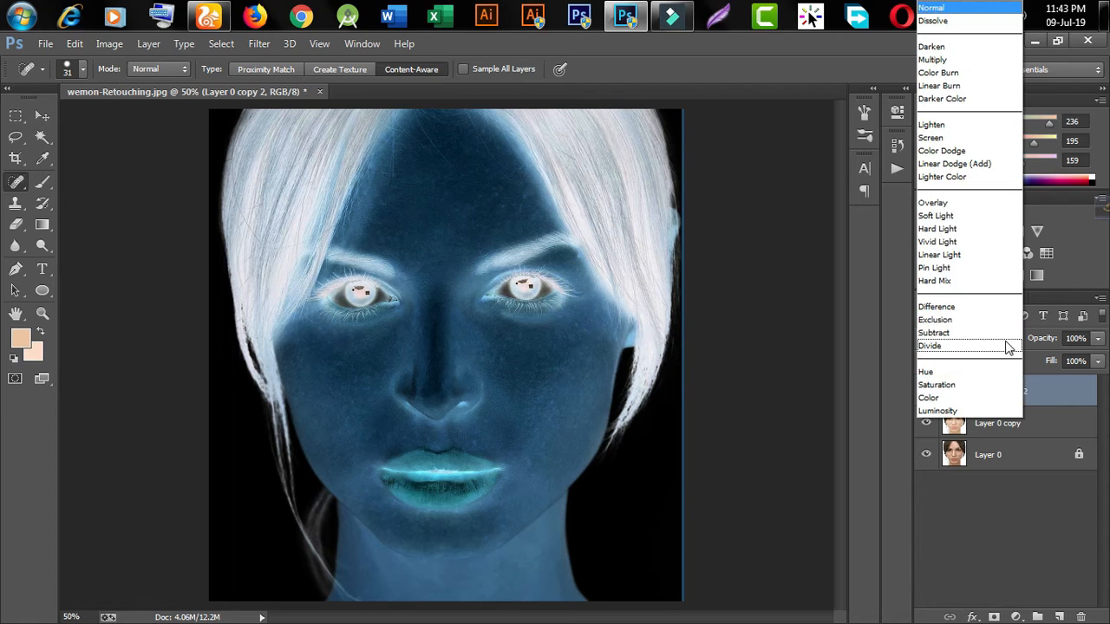
left_click(943, 243)
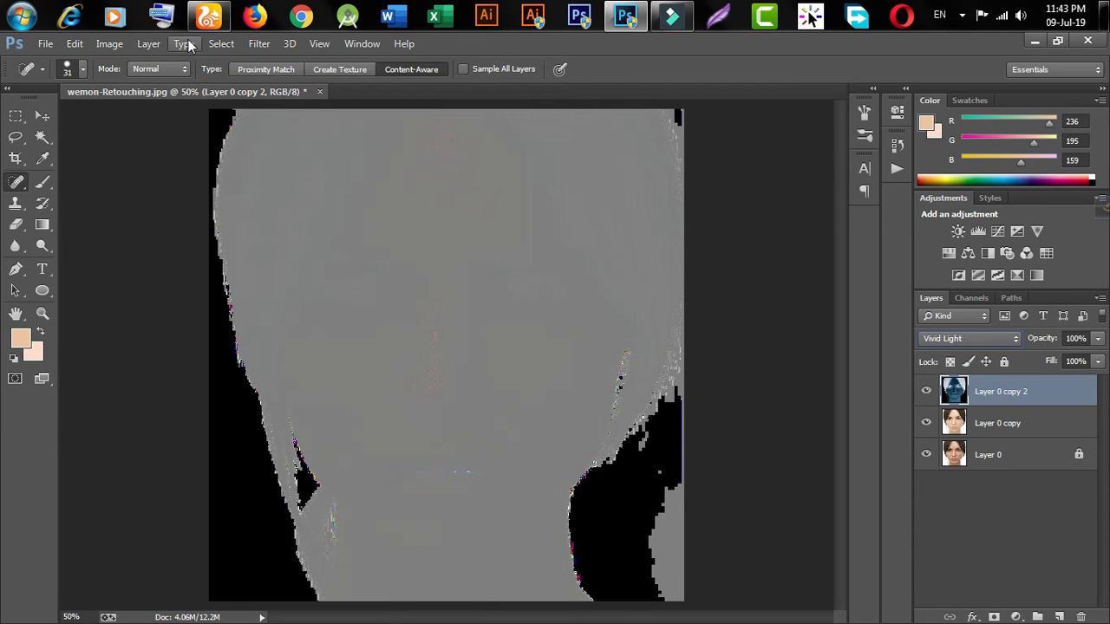
left_click(260, 43)
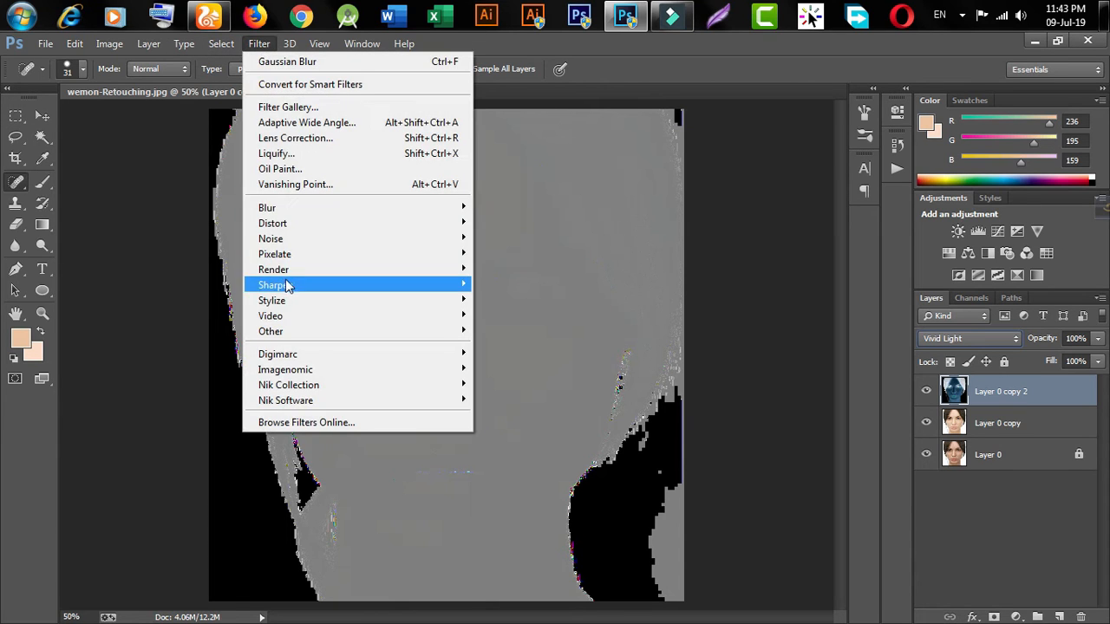
mouse_move(272, 335)
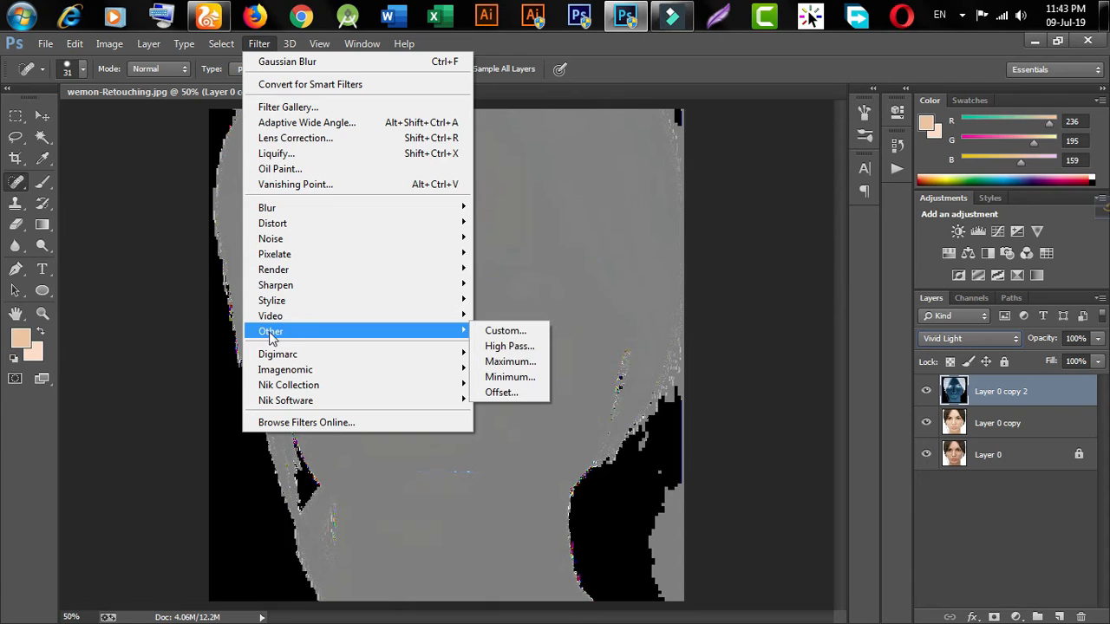
left_click(509, 346)
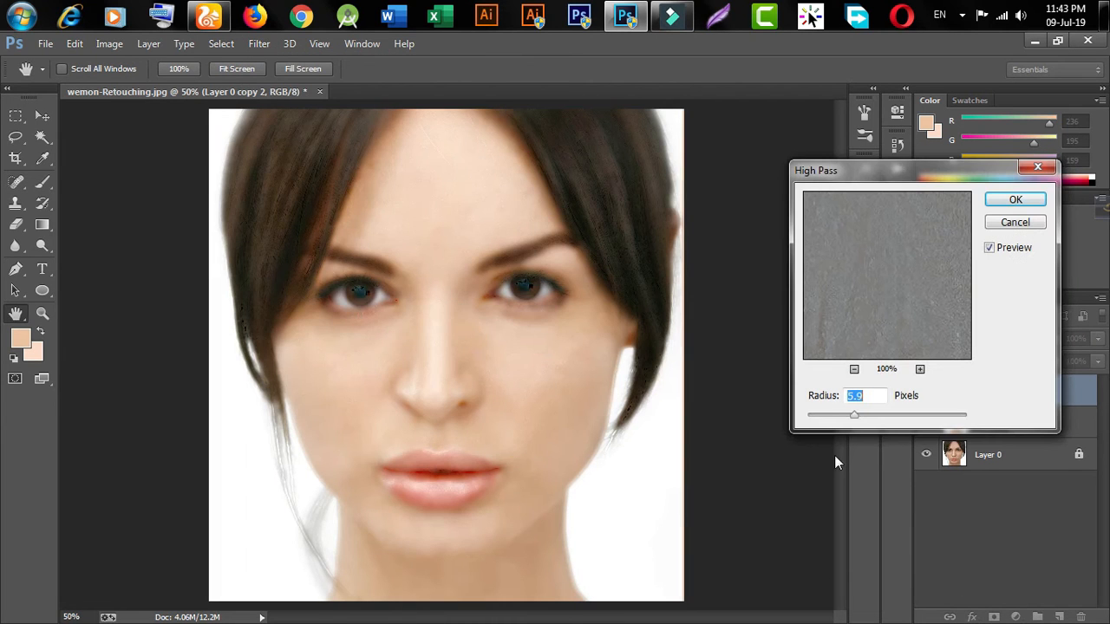
left_click_drag(854, 417, 861, 418)
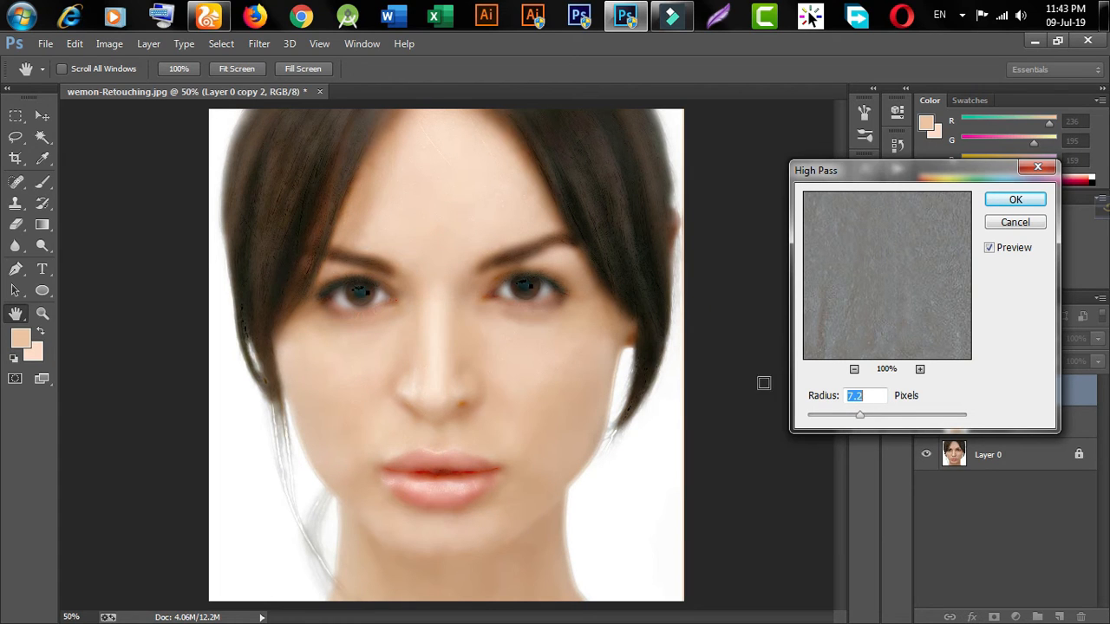
mouse_move(852, 419)
left_mouse_down()
mouse_move(832, 417)
mouse_move(856, 418)
left_mouse_up()
left_click(1030, 199)
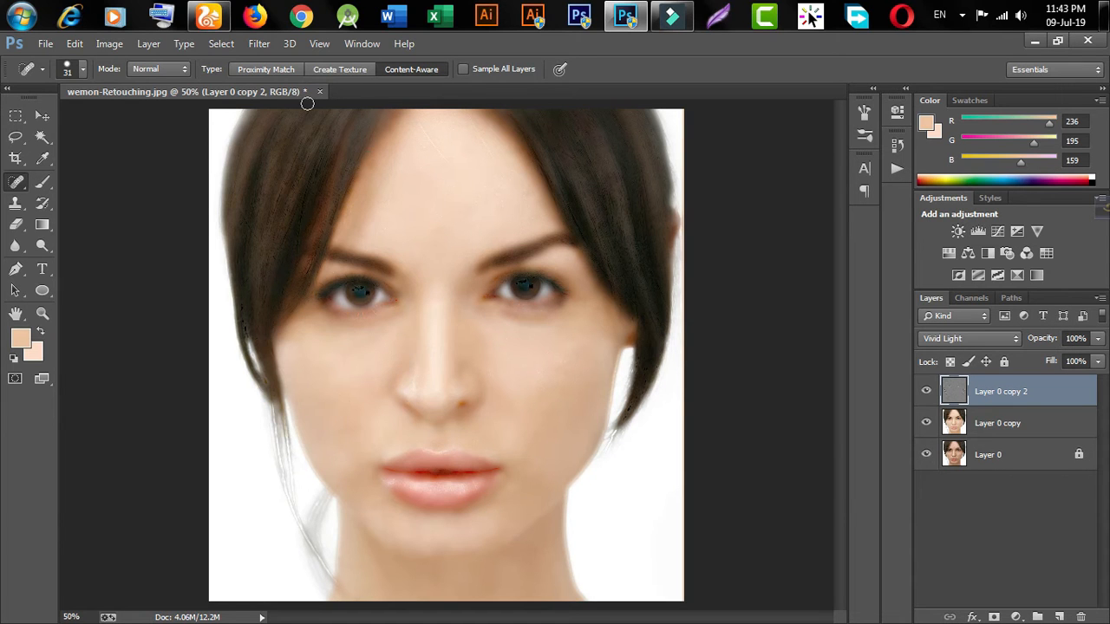
Step: Apply a Gaussian Blur with a radius of 2.0 pixels to Layer 0 copy 2
left_click(258, 44)
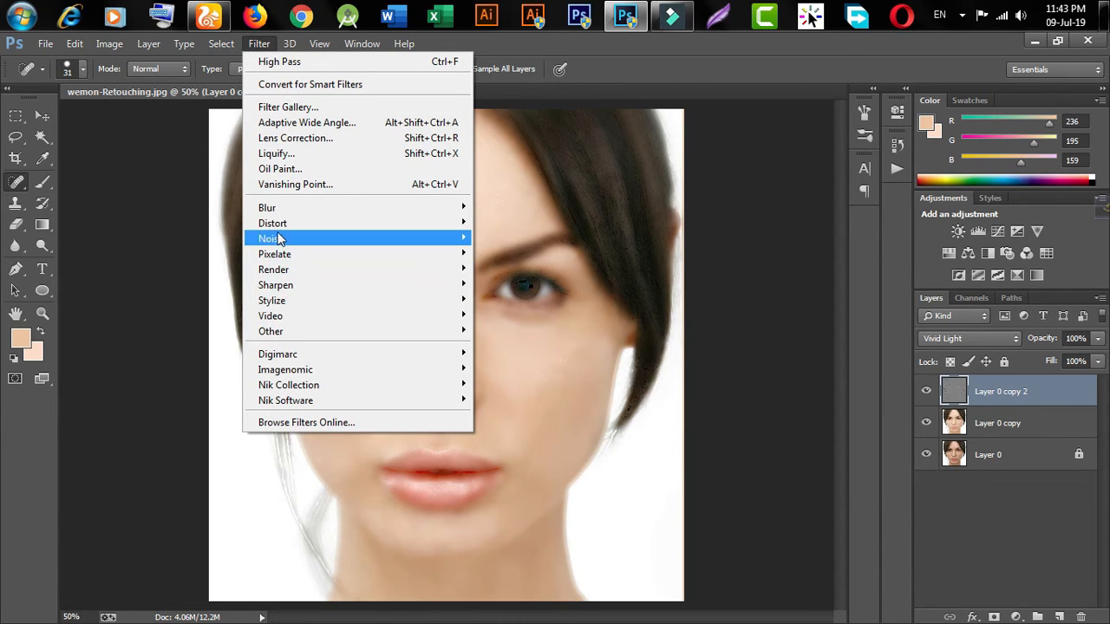
mouse_move(278, 209)
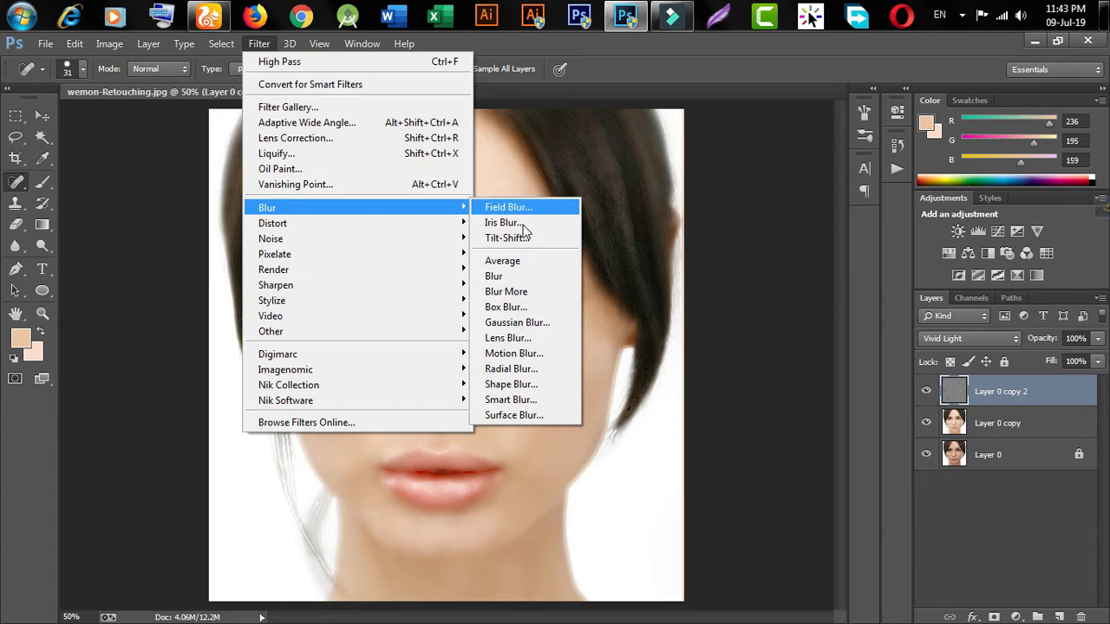
left_click(526, 322)
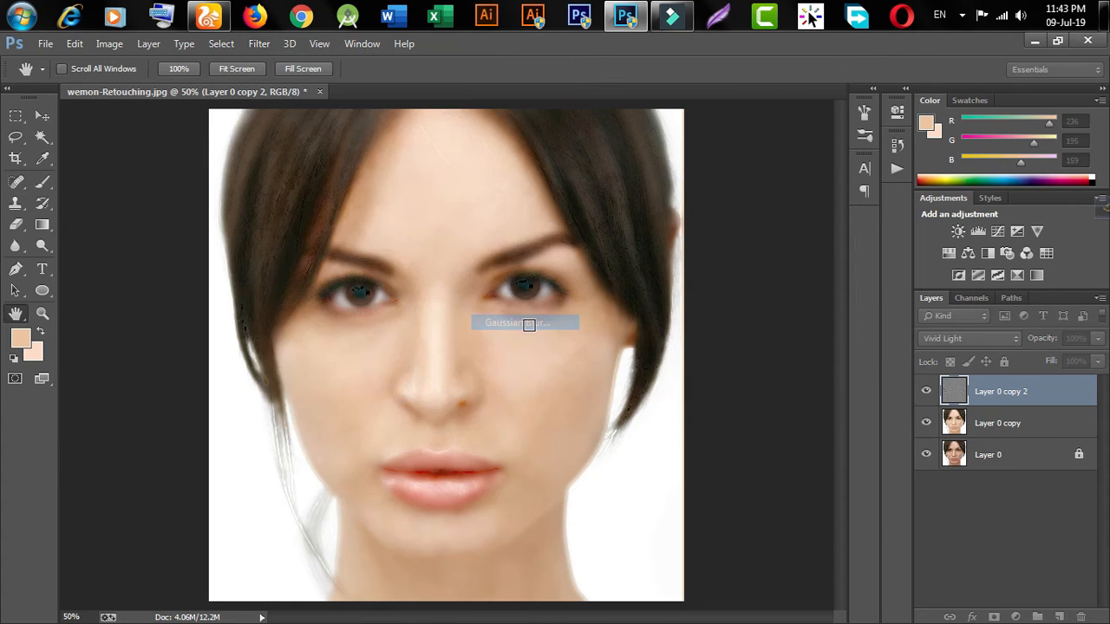
left_click_drag(867, 342, 877, 344)
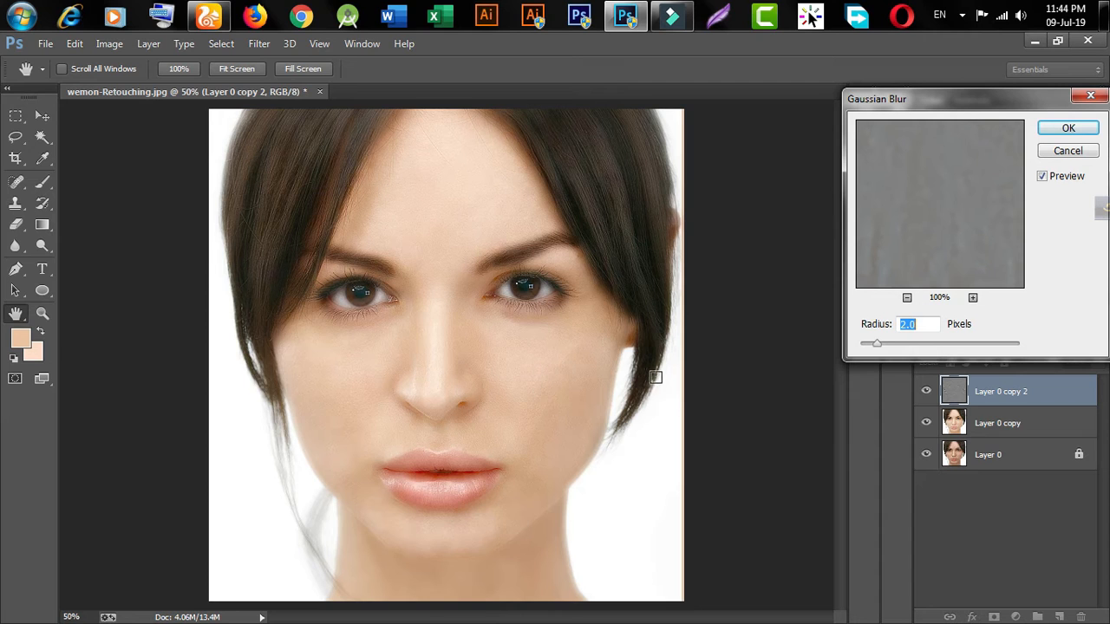
left_click(1068, 128)
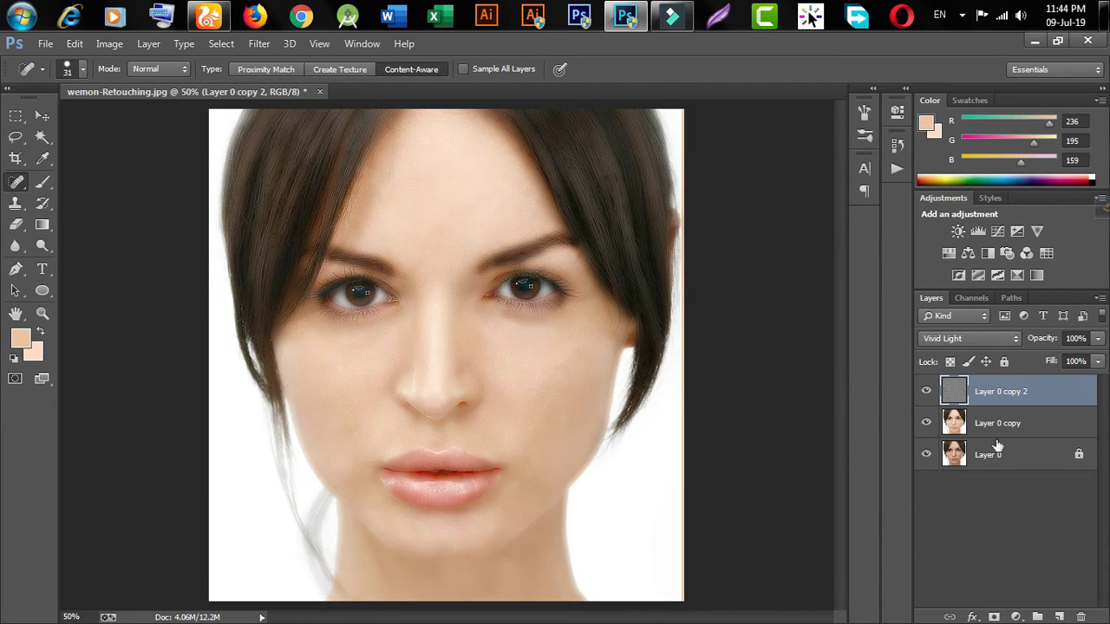
Step: Add a layer mask to Layer 0 copy 2 and invert it to black, hiding the smoothing effect
left_click(995, 617)
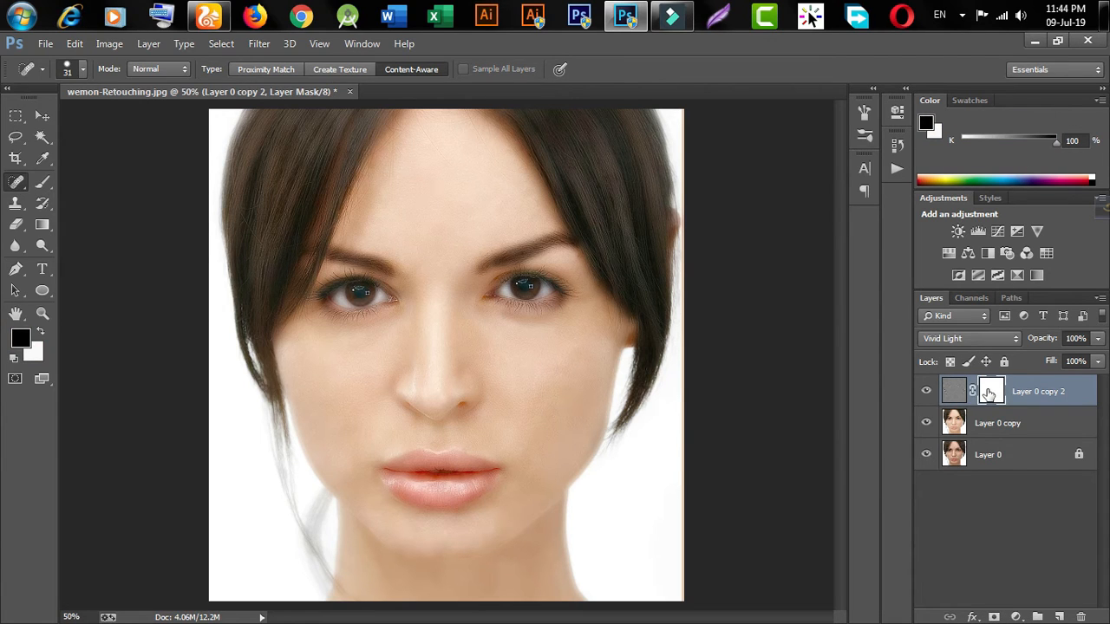
left_click(109, 44)
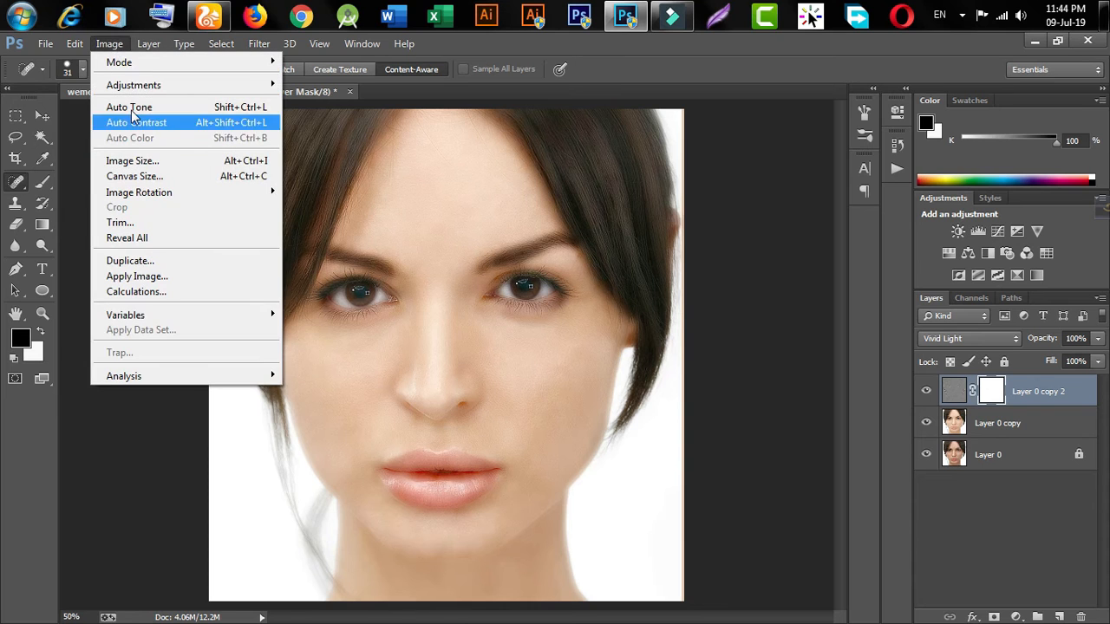
mouse_move(146, 85)
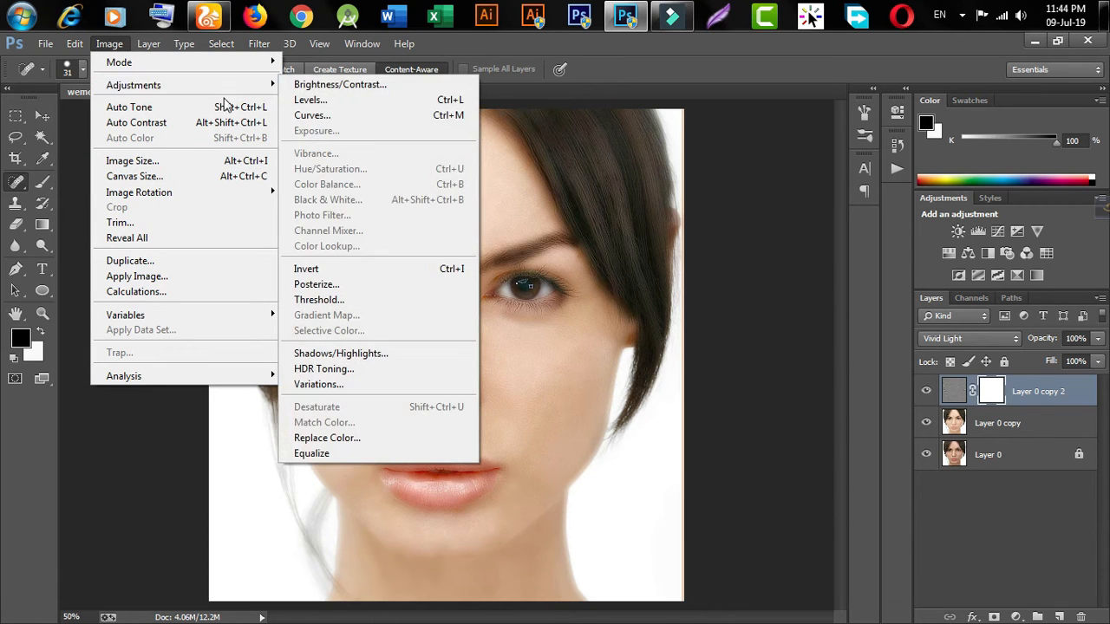
left_click(347, 269)
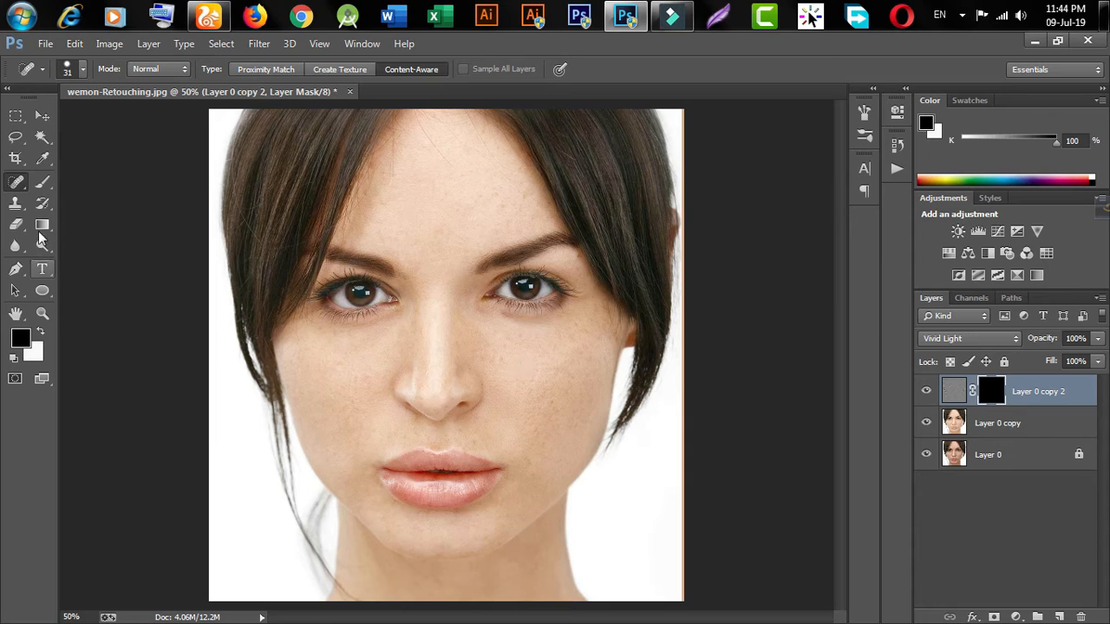
Step: Set up the Brush tool with white as the foreground colour and a soft 121 px tip for painting on the mask
left_click(43, 183)
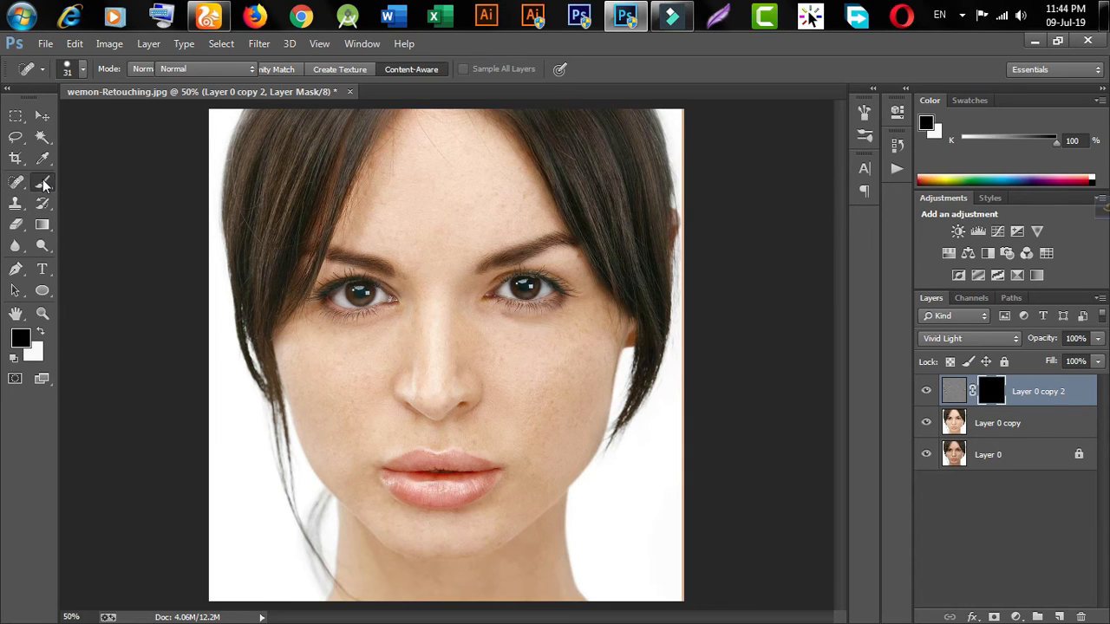
left_click(108, 180)
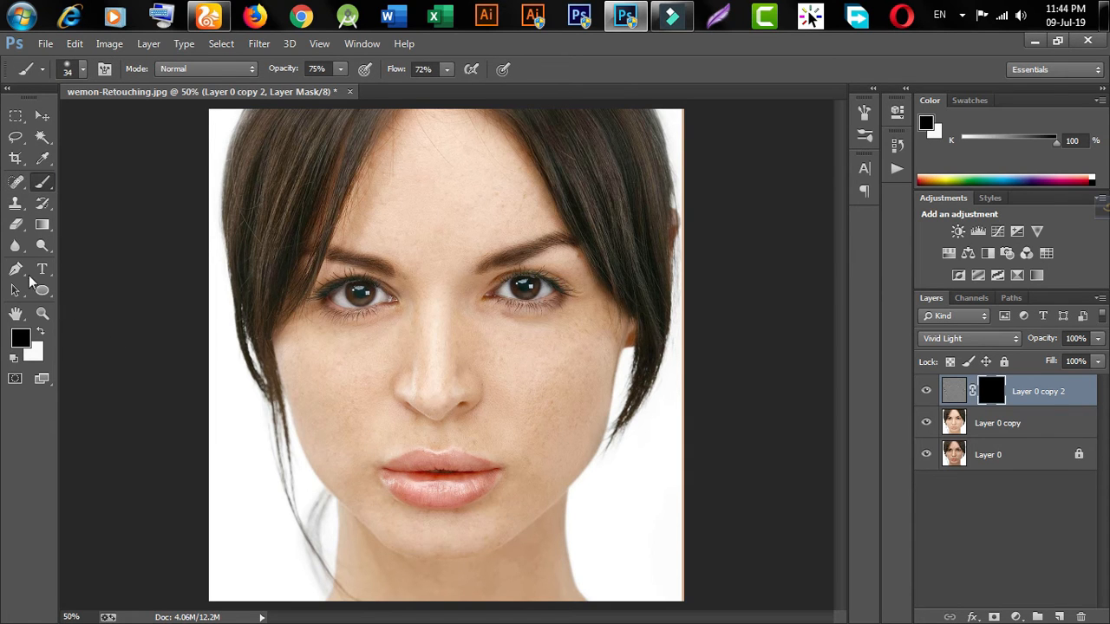
left_click(26, 341)
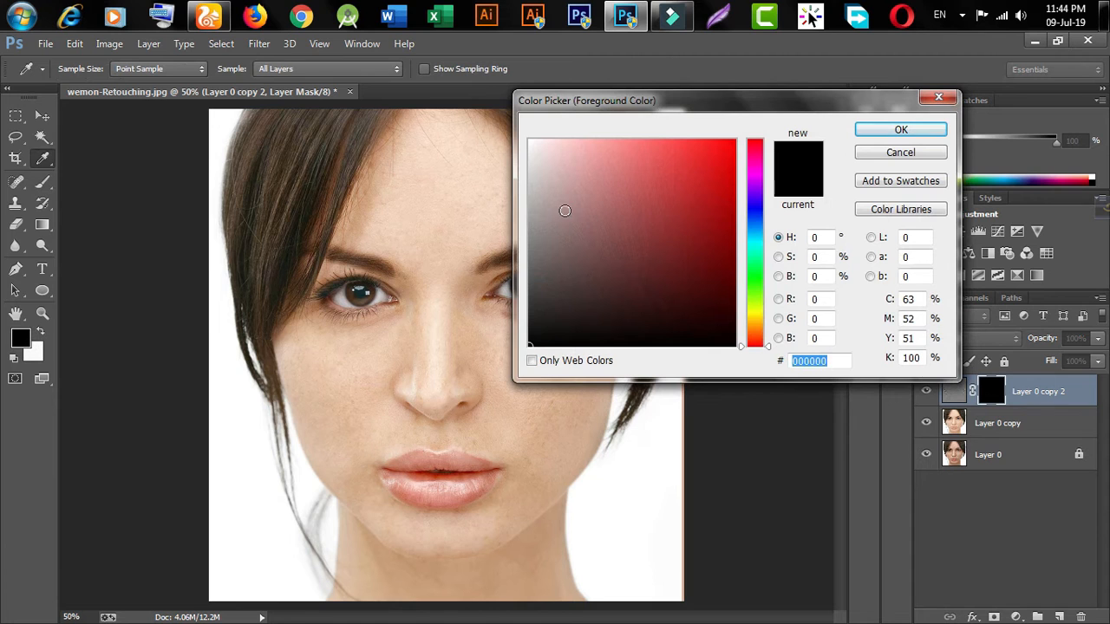
left_click(902, 153)
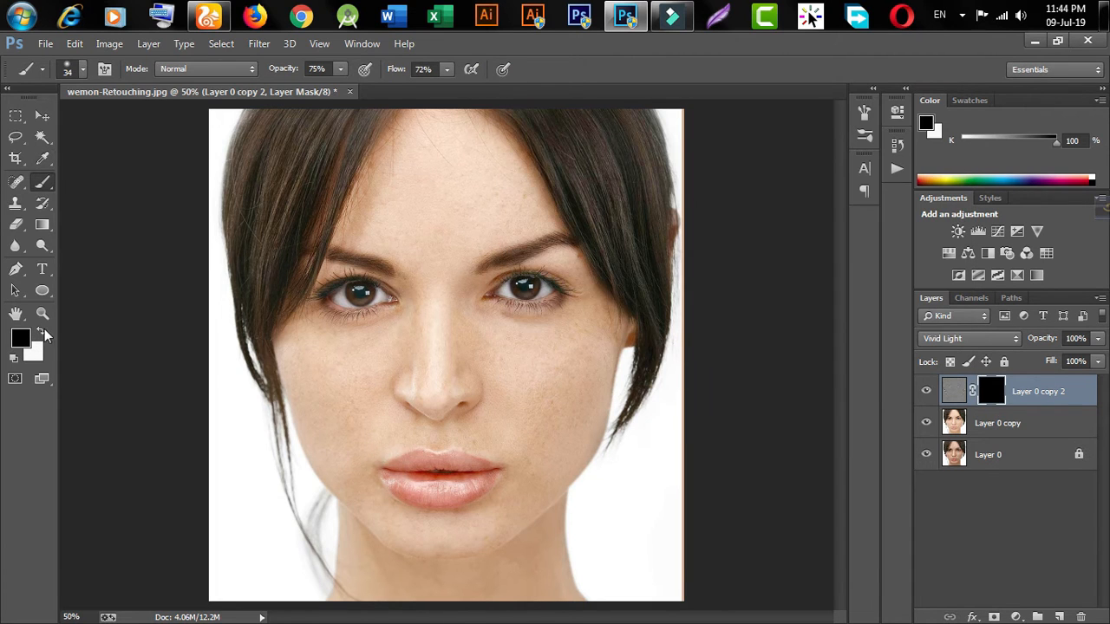
left_click(40, 330)
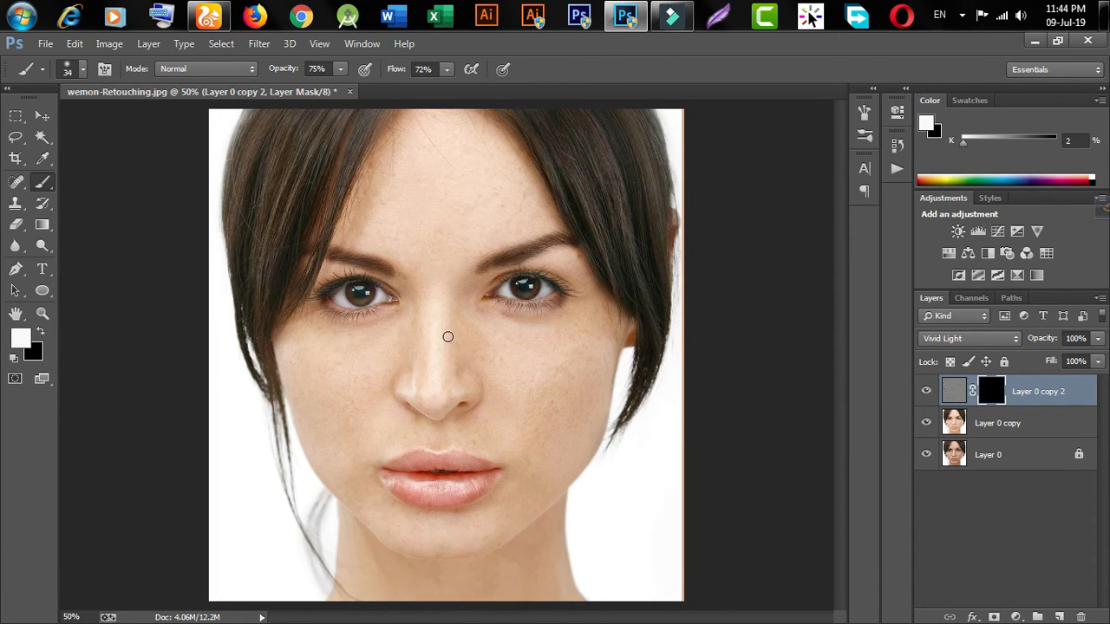
left_click(82, 69)
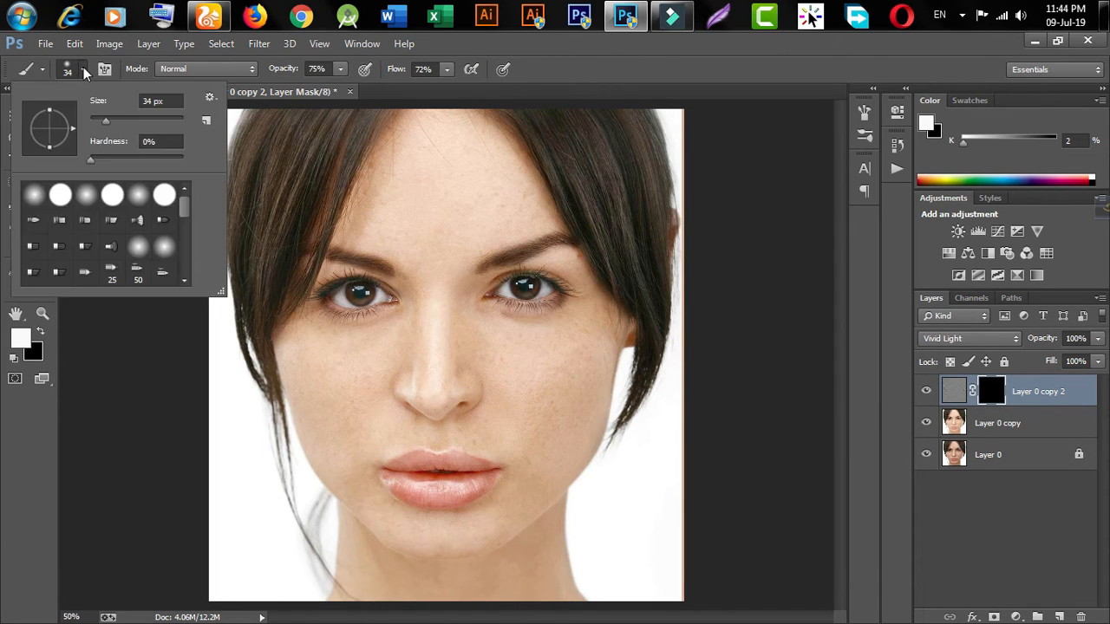
left_click(137, 120)
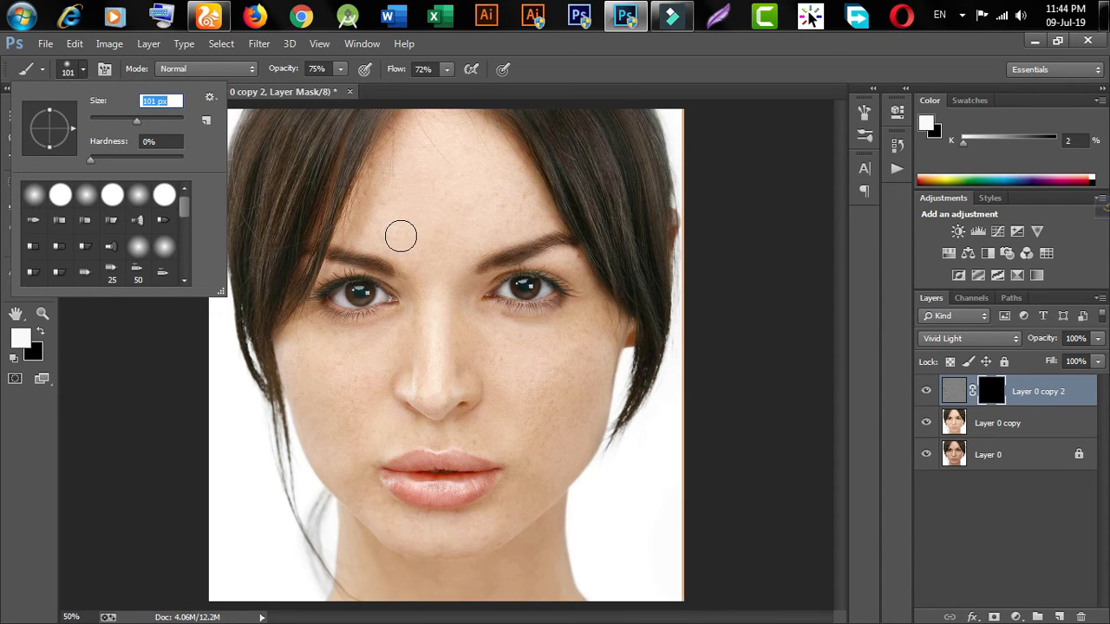
key("bracketright")
key("bracketright")
Step: Paint white on the Layer 0 copy 2 mask over her left cheek, jaw and chin to reveal the smoothing
left_click_drag(505, 359, 522, 395)
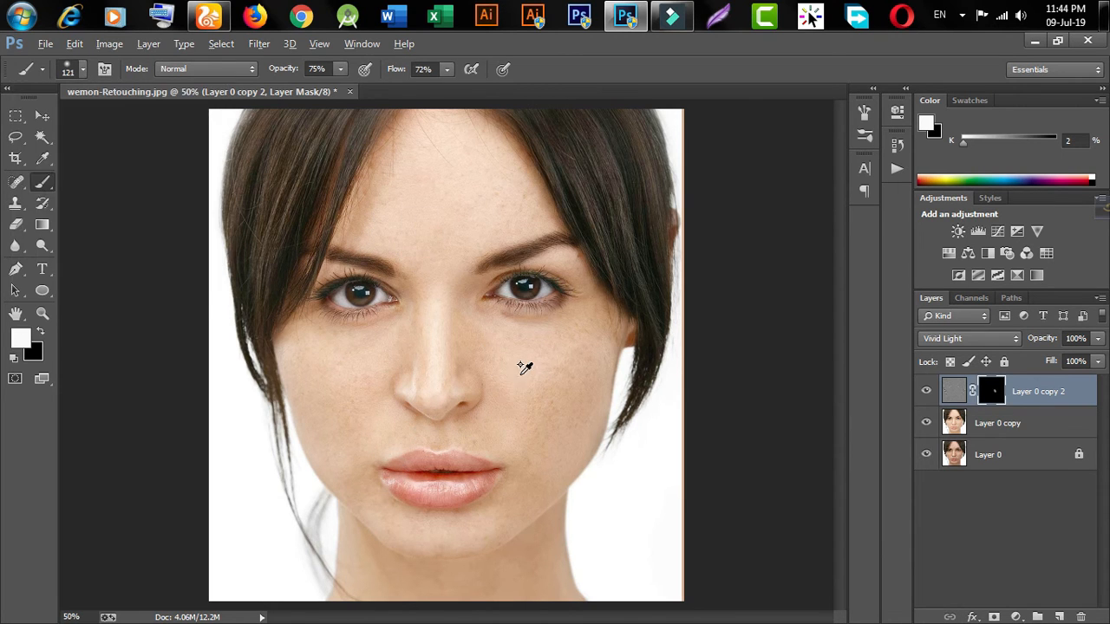
scroll(519, 378, "up", 2)
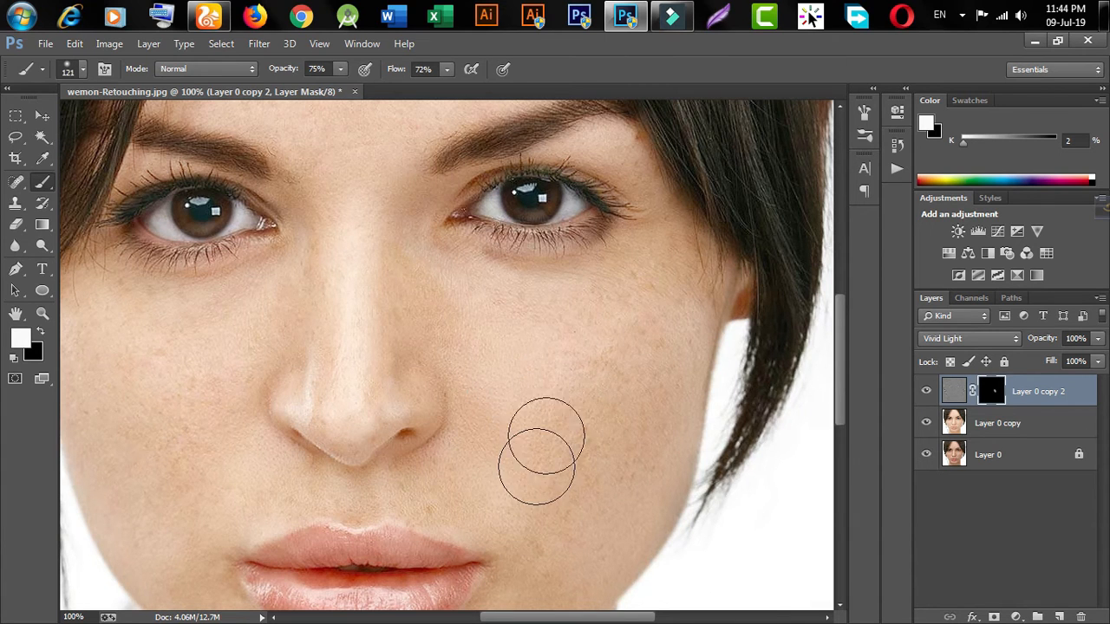
mouse_move(671, 359)
left_mouse_down()
mouse_move(656, 409)
mouse_move(668, 265)
mouse_move(636, 453)
left_mouse_up()
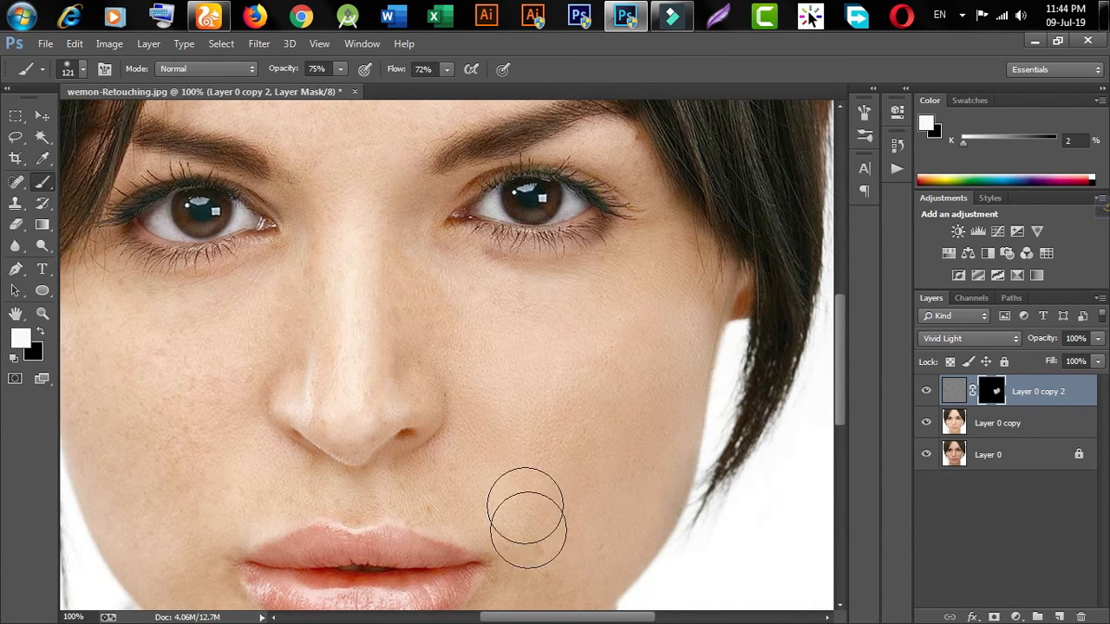
left_click_drag(543, 367, 505, 208)
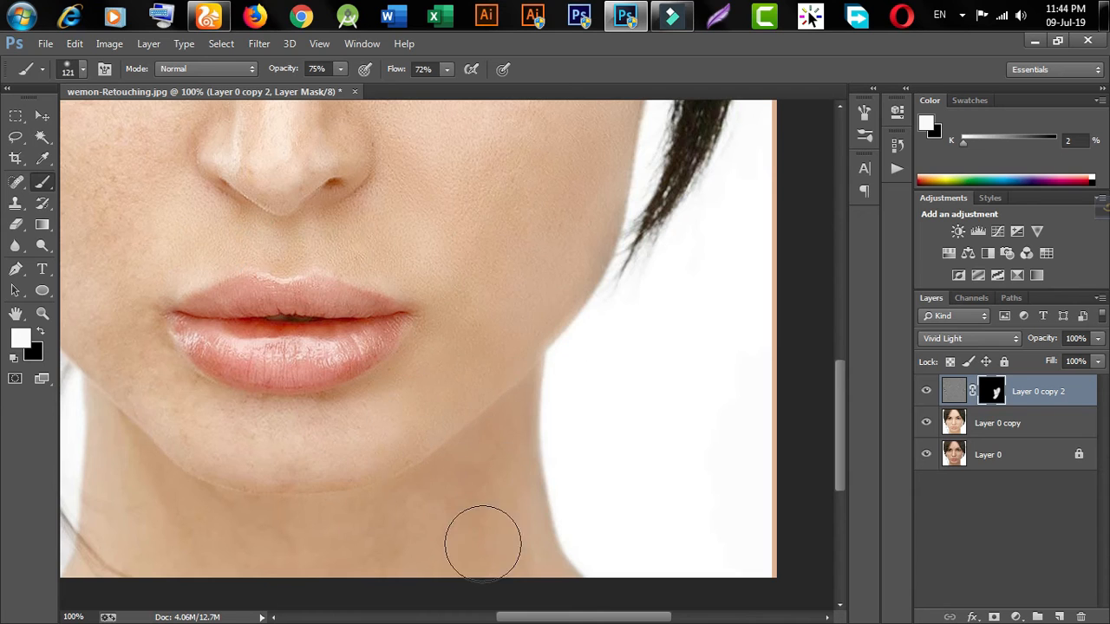
left_click_drag(537, 436, 518, 264)
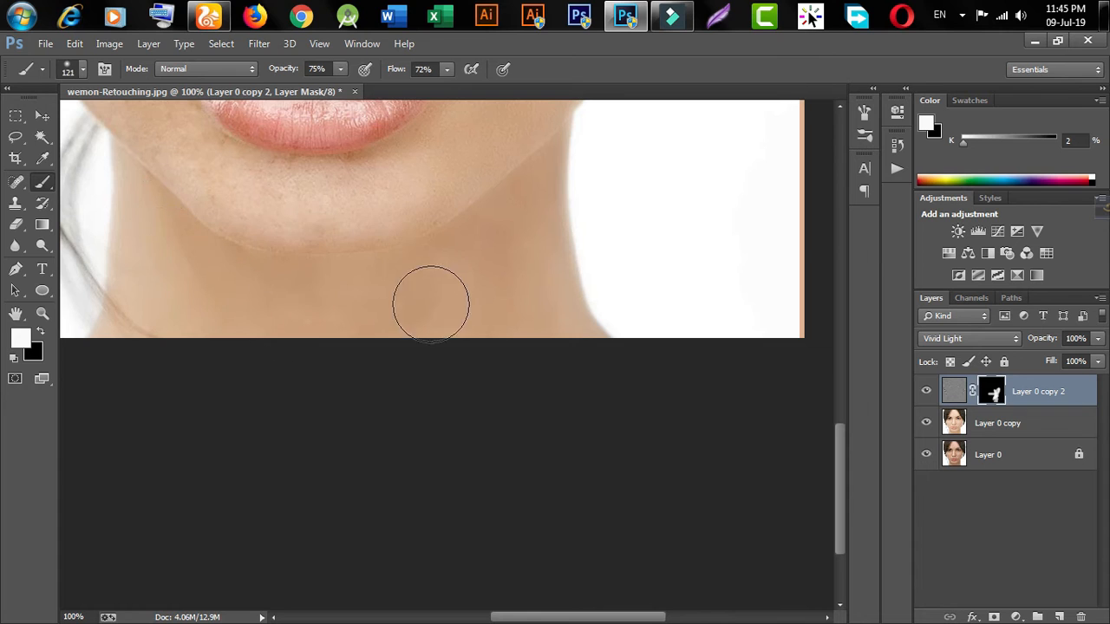
left_click_drag(439, 260, 537, 418)
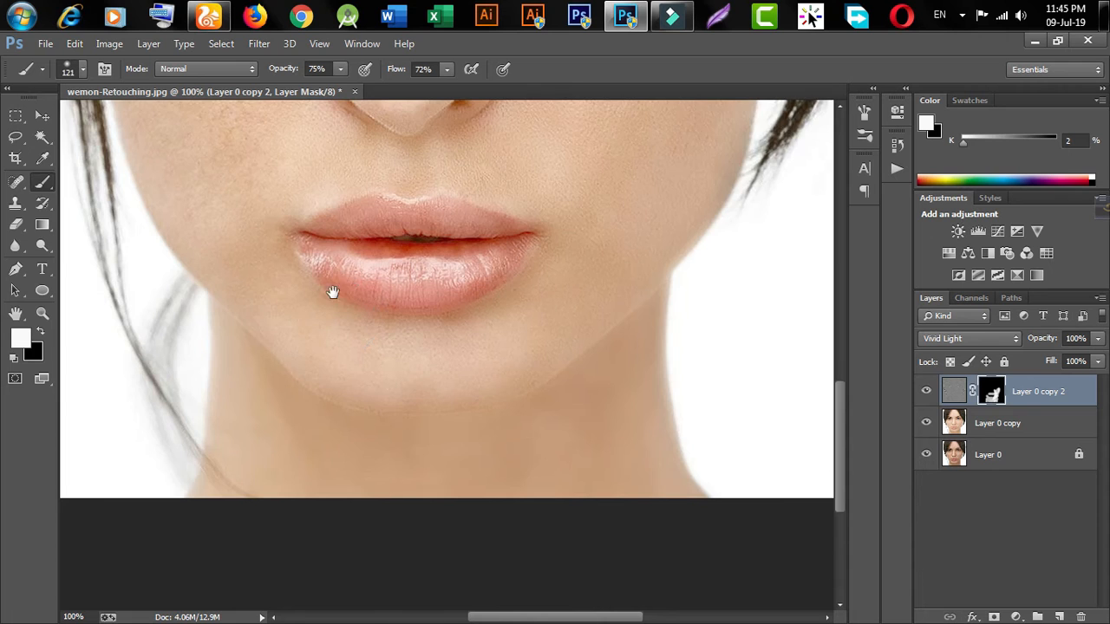
Step: Paint white on the mask over her right cheek and nose to smooth the skin there
left_click_drag(335, 292, 428, 384)
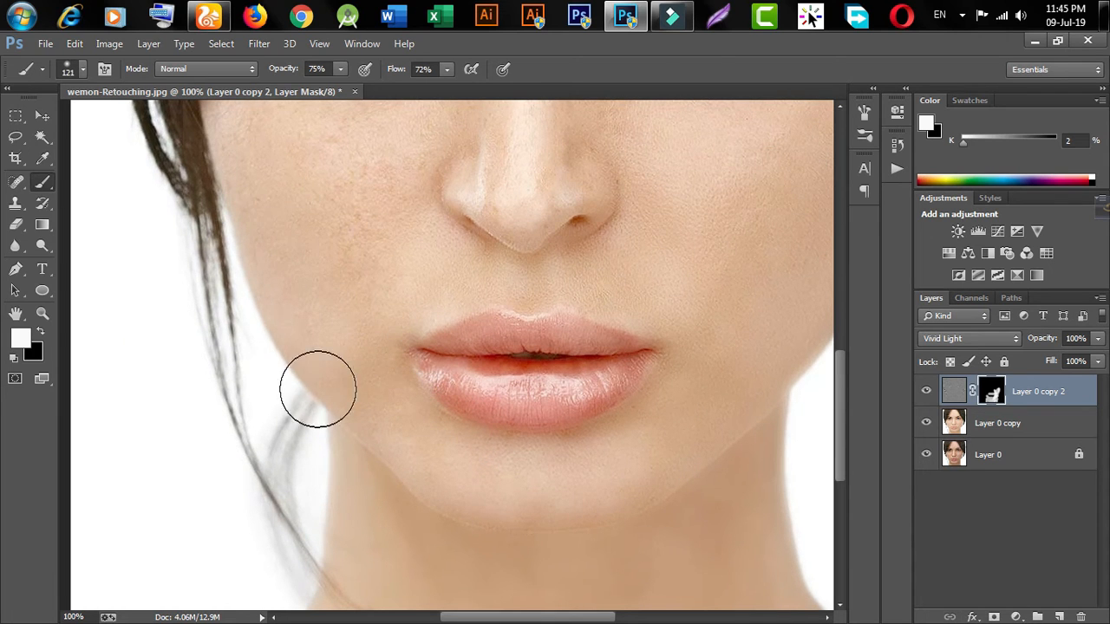
left_click_drag(389, 214, 387, 221)
left_click_drag(460, 230, 451, 433)
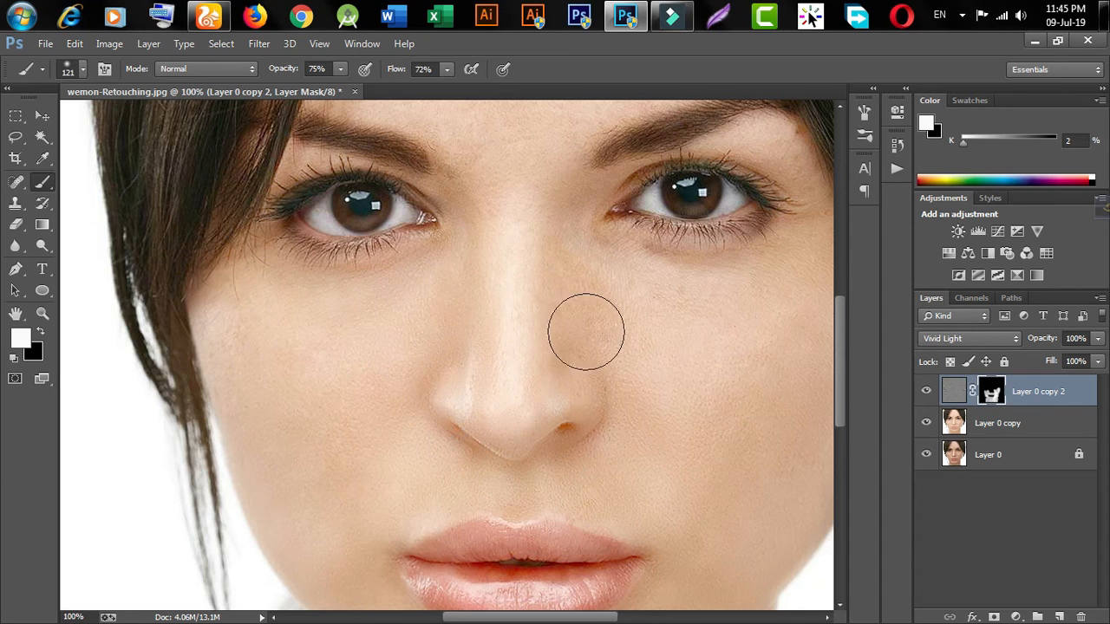
mouse_move(529, 190)
left_mouse_down()
mouse_move(471, 163)
mouse_move(483, 291)
mouse_move(532, 359)
mouse_move(526, 418)
left_mouse_up()
key("space")
Step: Paint white on the mask over the forehead and the skin around her left eye, avoiding the brows and eyes
mouse_move(425, 299)
left_mouse_down()
mouse_move(403, 211)
mouse_move(422, 176)
mouse_move(391, 168)
mouse_move(370, 230)
mouse_move(441, 147)
mouse_move(550, 144)
mouse_move(545, 261)
mouse_move(614, 137)
mouse_move(684, 280)
mouse_move(652, 211)
mouse_move(484, 327)
mouse_move(651, 165)
left_mouse_up()
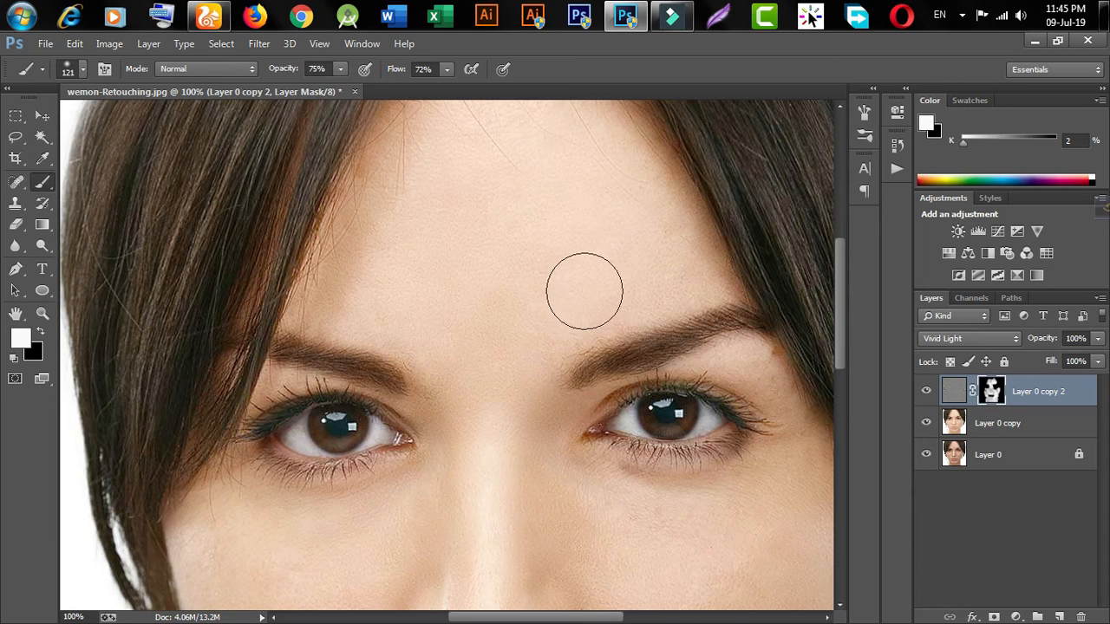
left_click_drag(566, 307, 496, 94)
left_click_drag(632, 238, 460, 343)
mouse_move(485, 314)
left_mouse_down()
mouse_move(497, 269)
mouse_move(513, 258)
mouse_move(537, 322)
left_mouse_up()
mouse_move(490, 220)
left_mouse_down()
mouse_move(480, 241)
mouse_move(495, 266)
mouse_move(443, 223)
left_mouse_up()
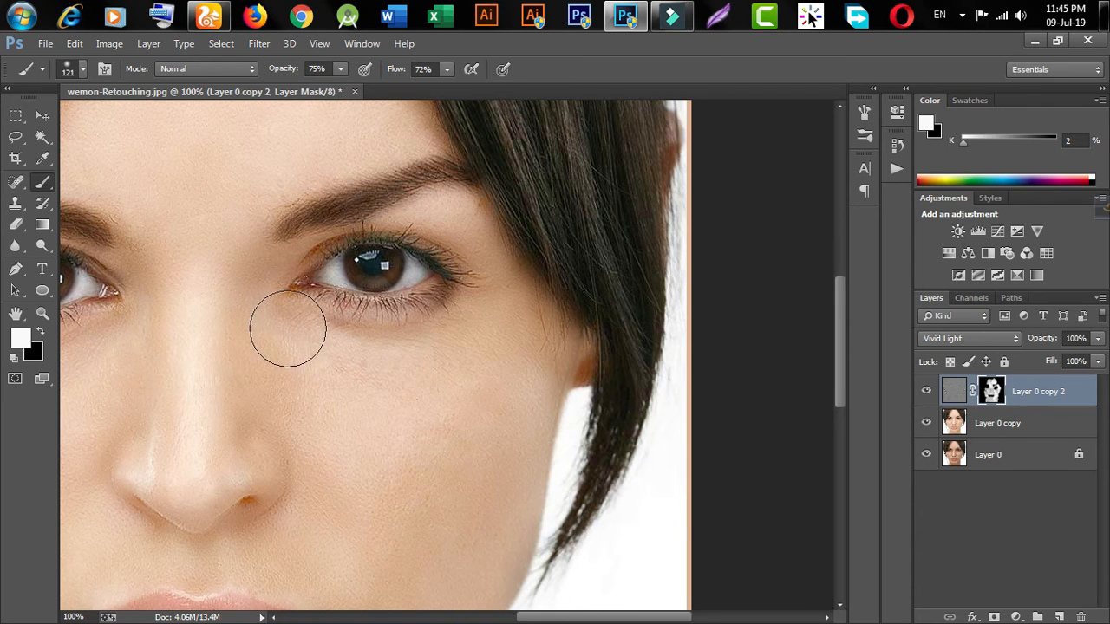
Step: Examine the smoothed skin on the cheeks, mouth area and chin, both close up and across the whole portrait
left_click_drag(342, 413, 768, 379)
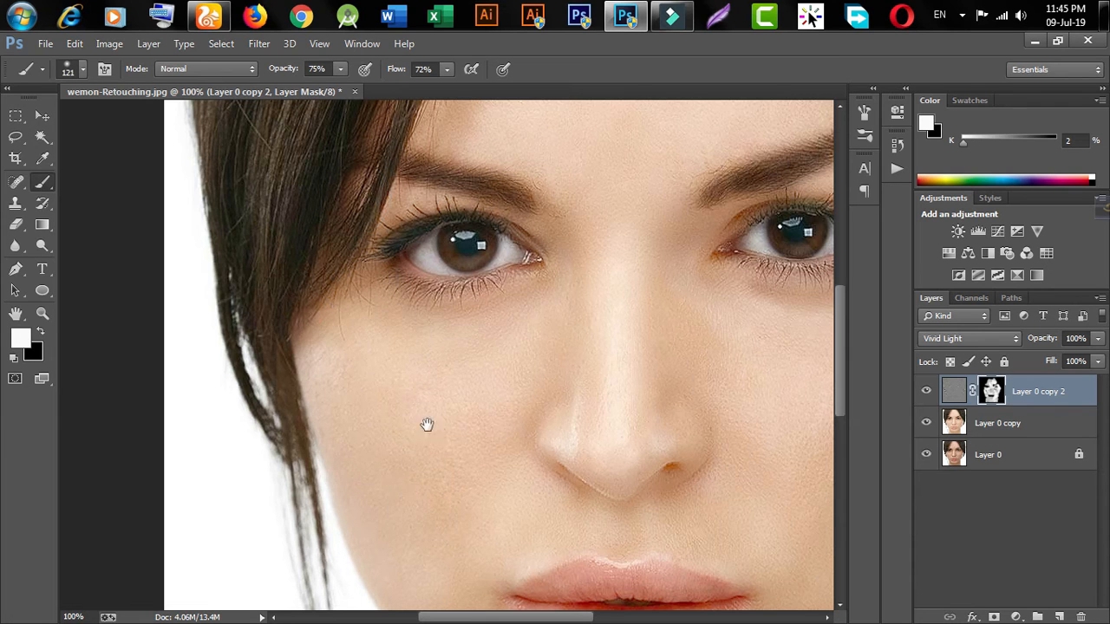
left_click_drag(426, 426, 345, 191)
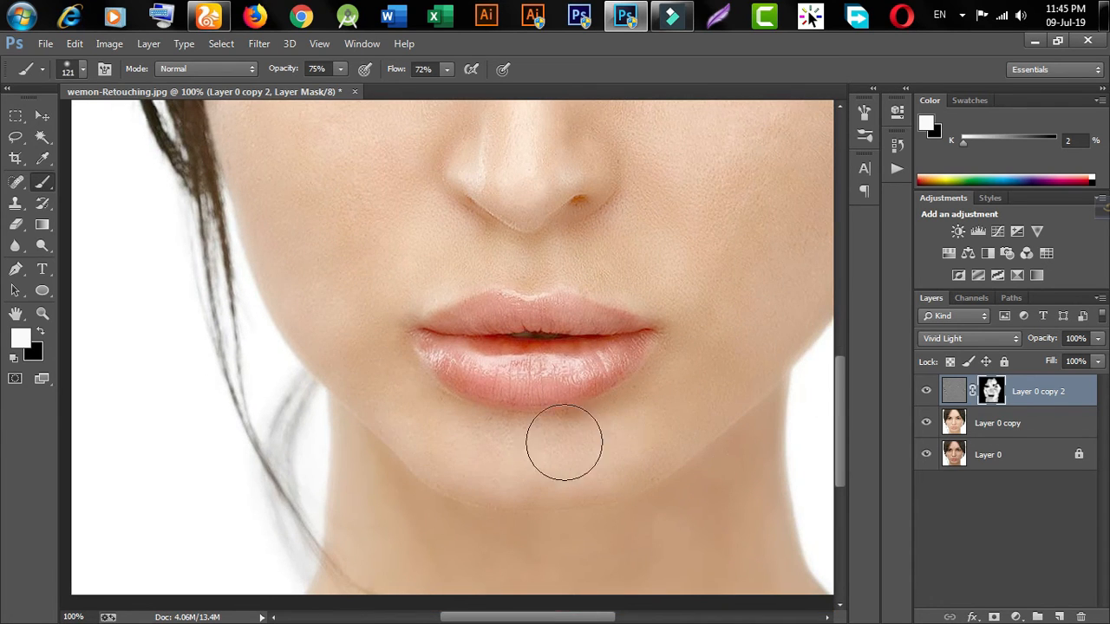
mouse_move(629, 189)
left_mouse_down()
mouse_move(619, 321)
mouse_move(595, 322)
left_mouse_up()
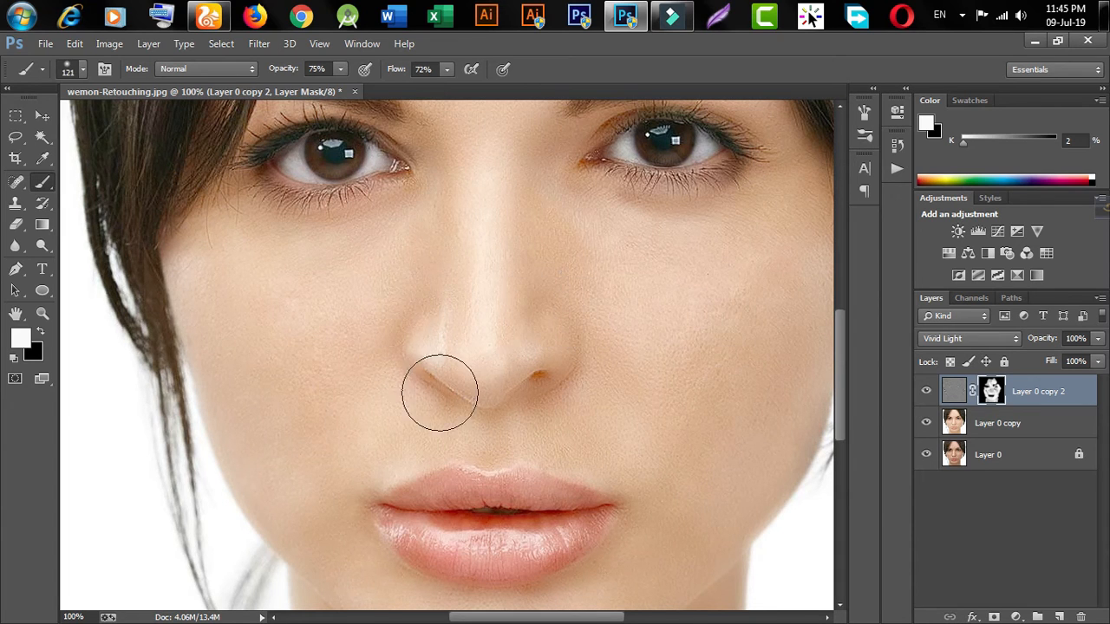
scroll(524, 285, "down", 2)
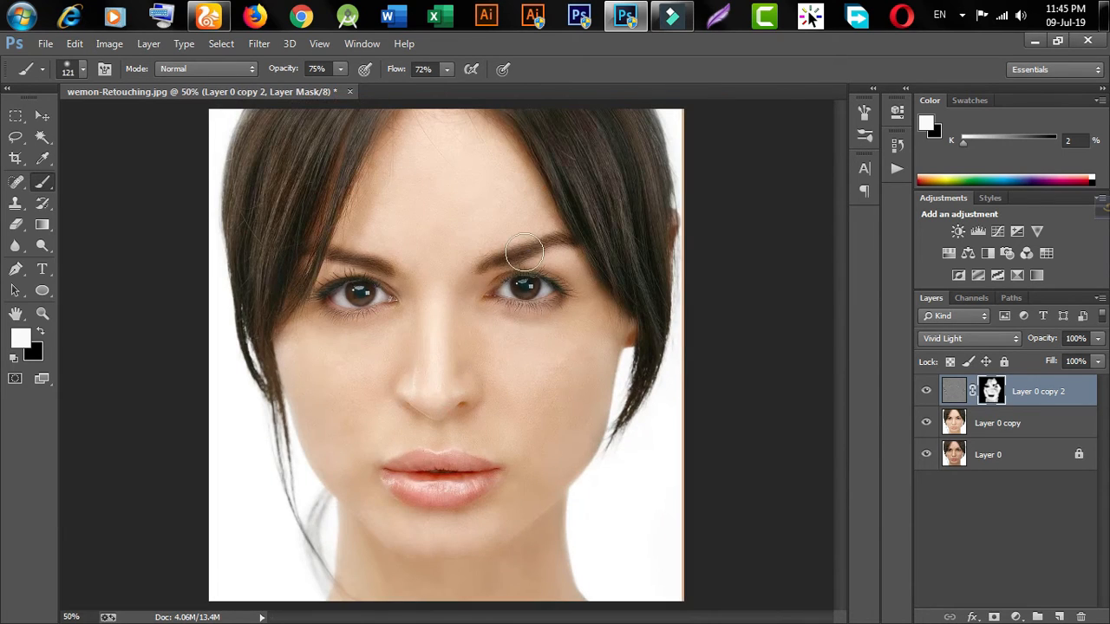
scroll(511, 330, "down", 1)
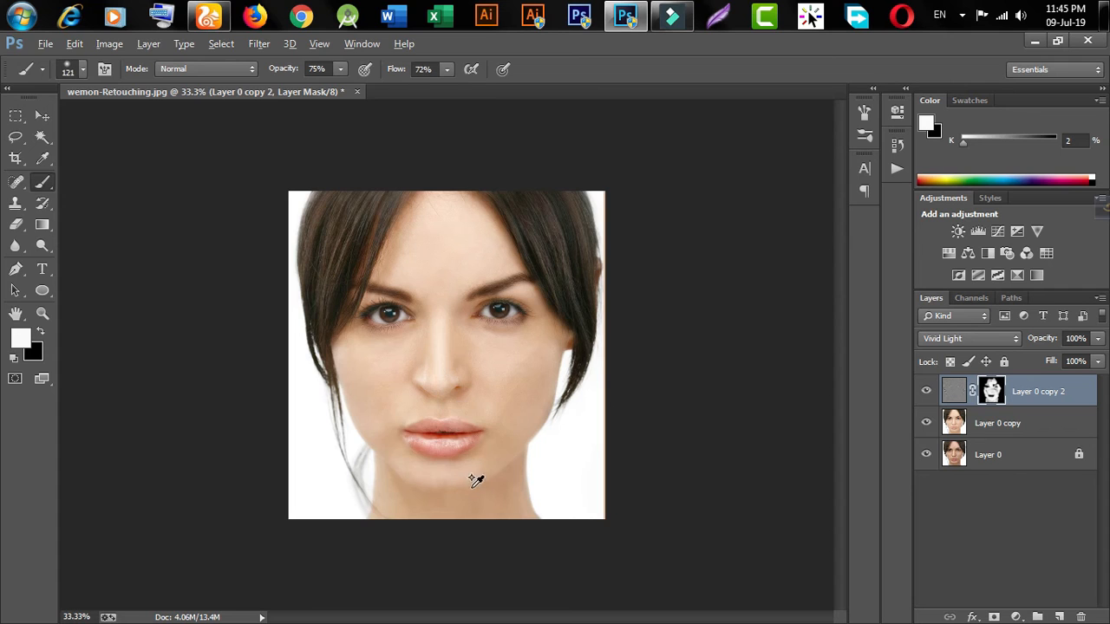
key("ctrl+1")
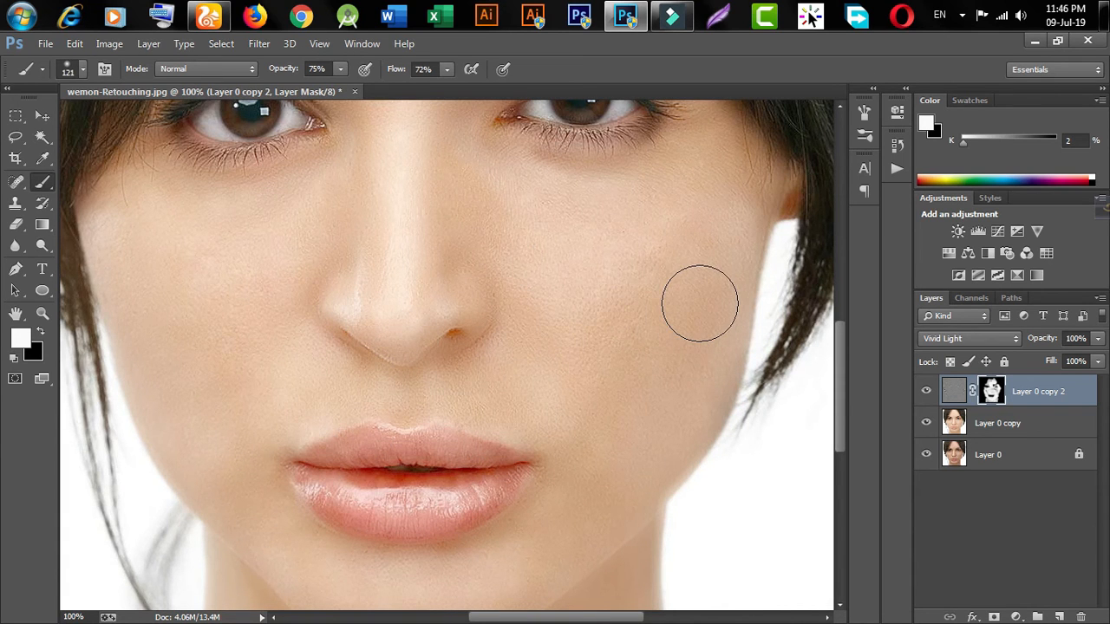
key("ctrl+minus")
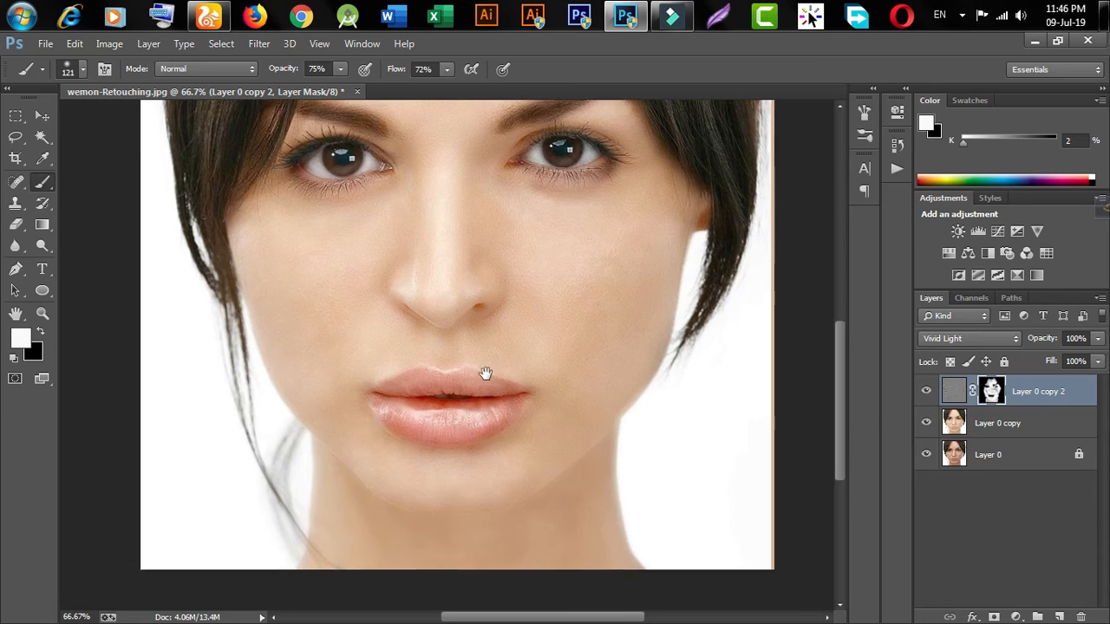
Step: Start a Pen tool path at the right corner of her mouth and trace the upper lip's edge to the cupid's bow
left_click_drag(485, 373, 550, 273)
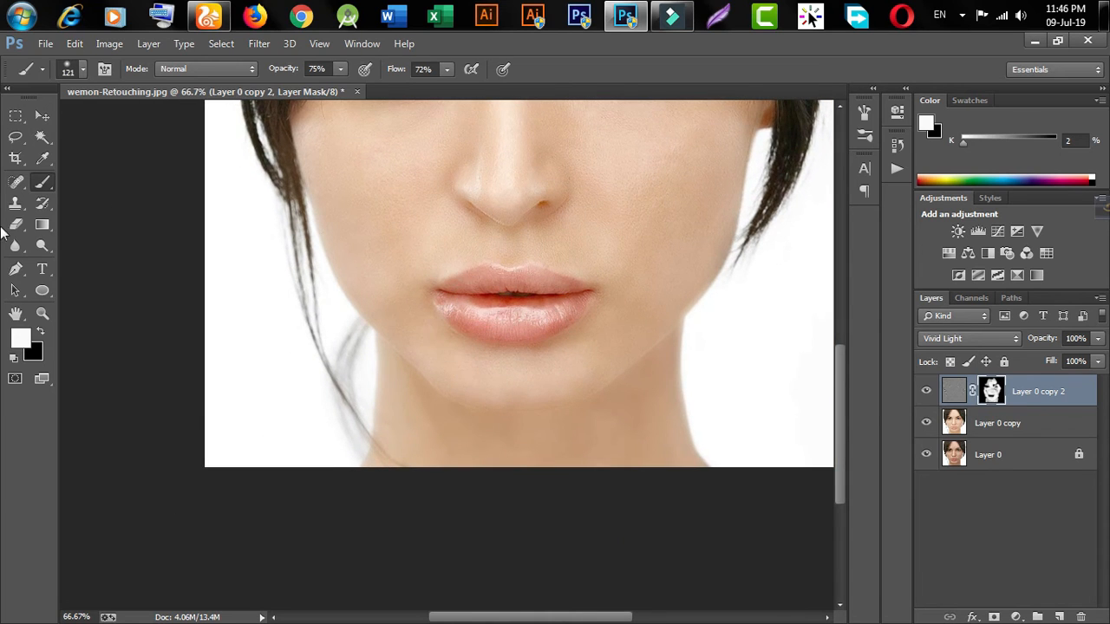
left_click(12, 270)
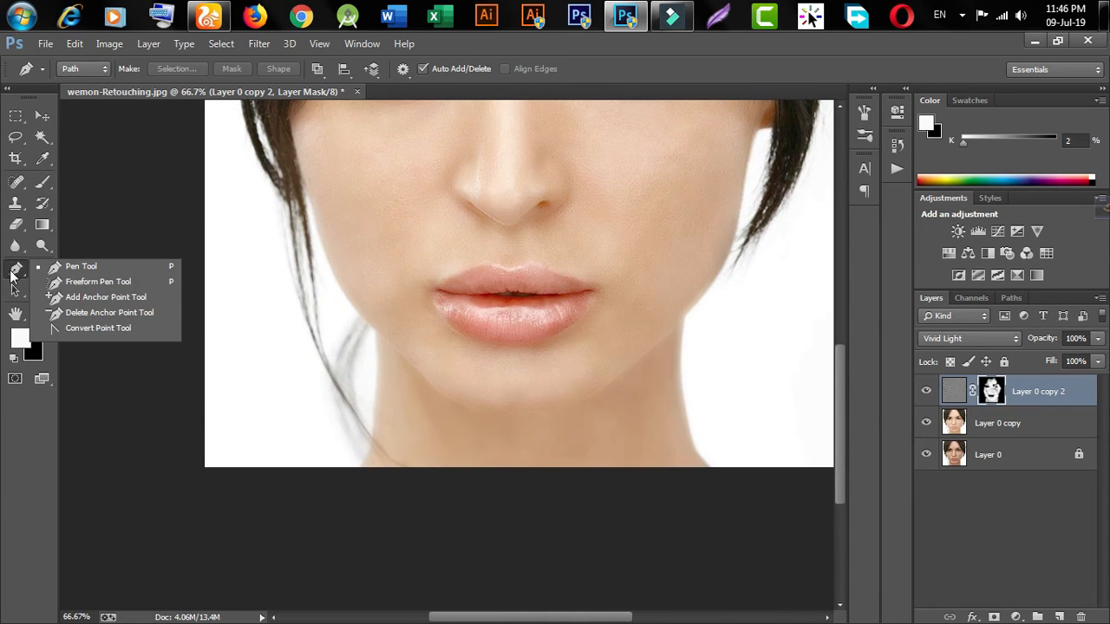
left_click(95, 266)
scroll(546, 384, "up", 2)
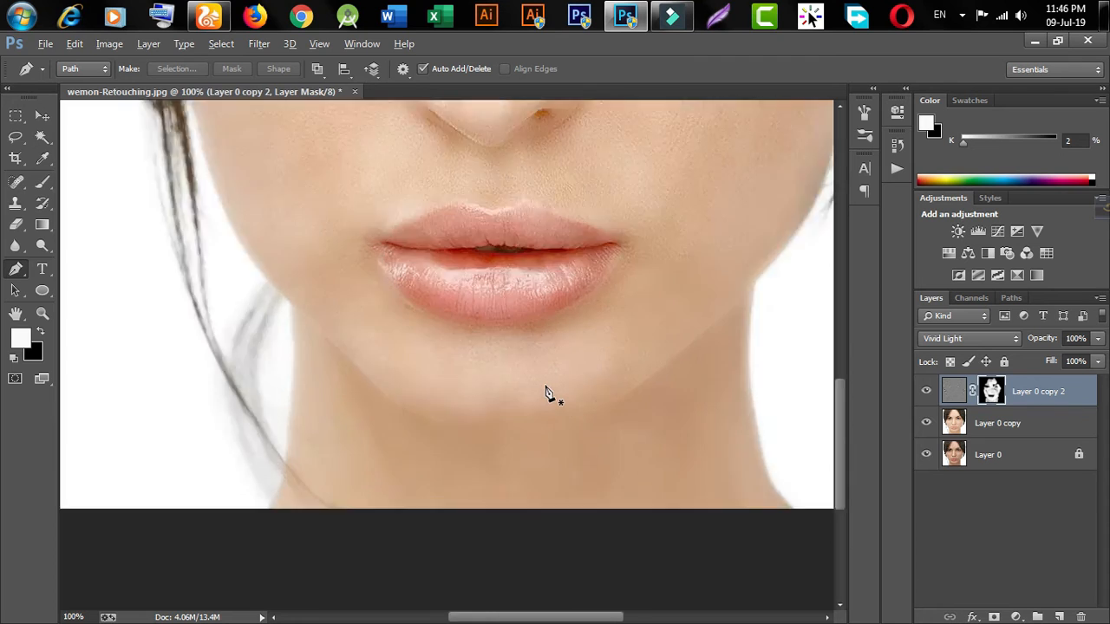
scroll(542, 259, "down", 1)
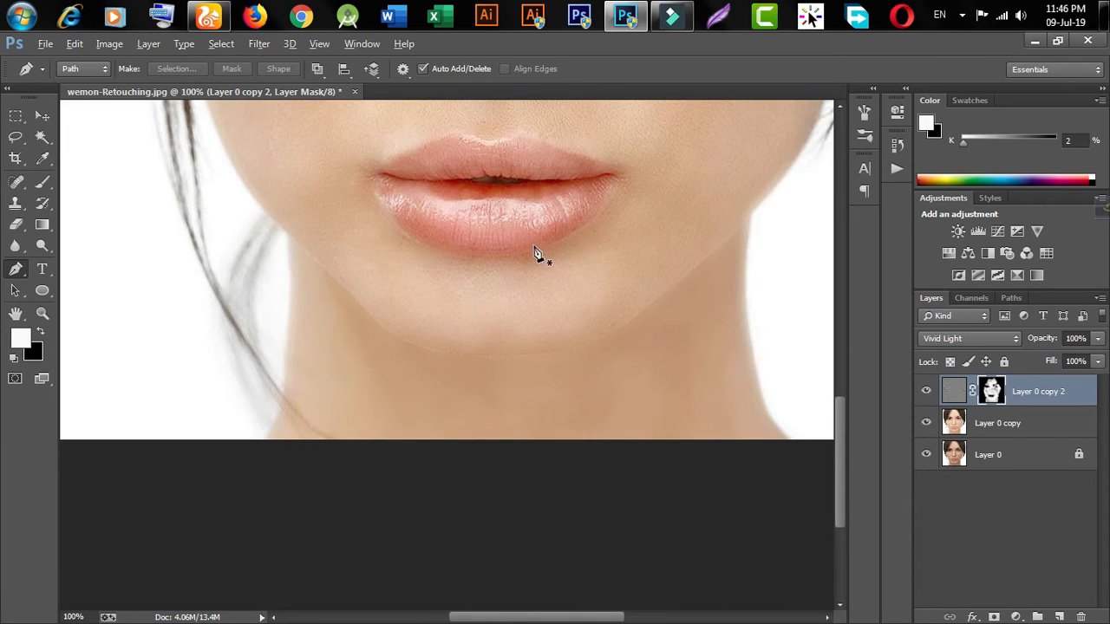
left_click(370, 173)
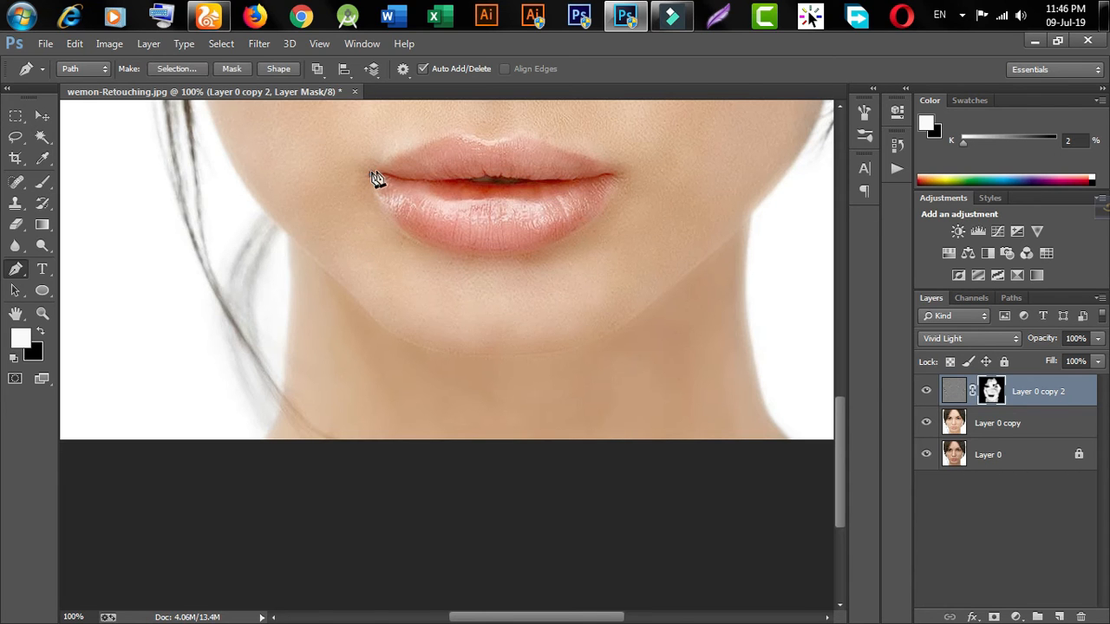
left_click_drag(391, 158, 377, 328)
scroll(436, 163, "up", 3)
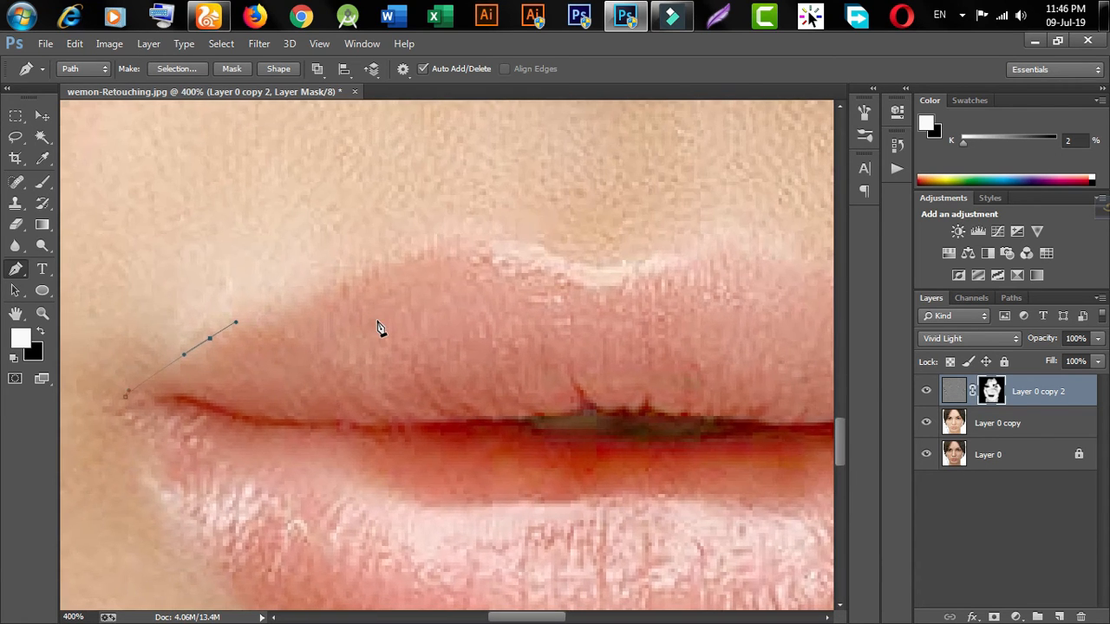
left_click_drag(297, 302, 325, 292)
left_click_drag(394, 260, 358, 280)
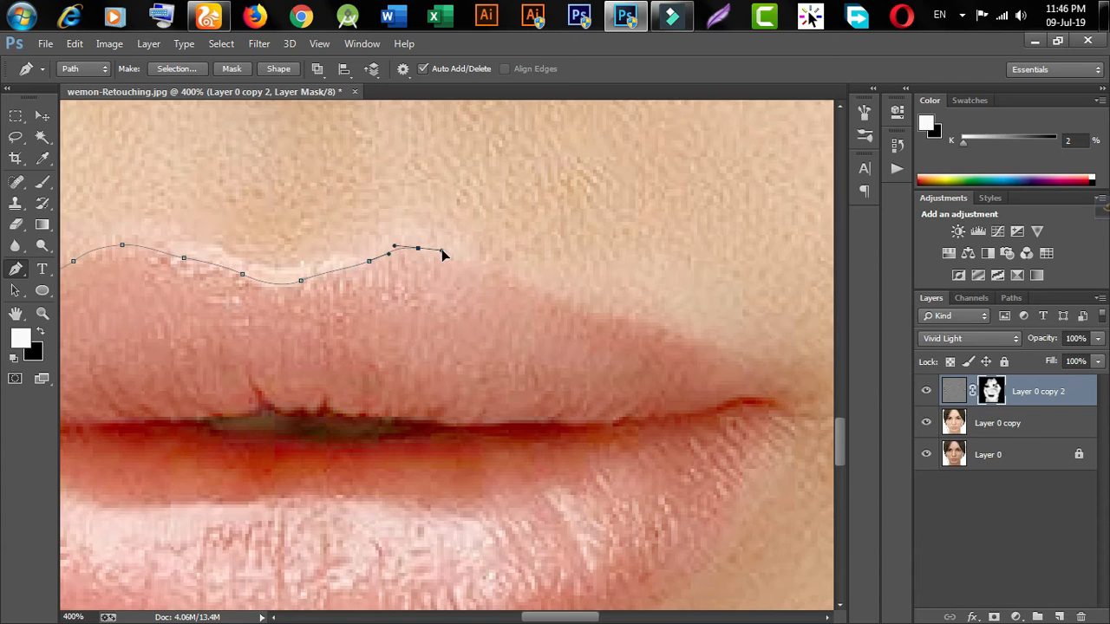
Step: Continue the path along the rest of the upper lip to her left mouth corner, redoing one misplaced anchor point
left_click_drag(486, 267, 495, 271)
left_click_drag(511, 316, 305, 315)
left_click_drag(394, 308, 399, 309)
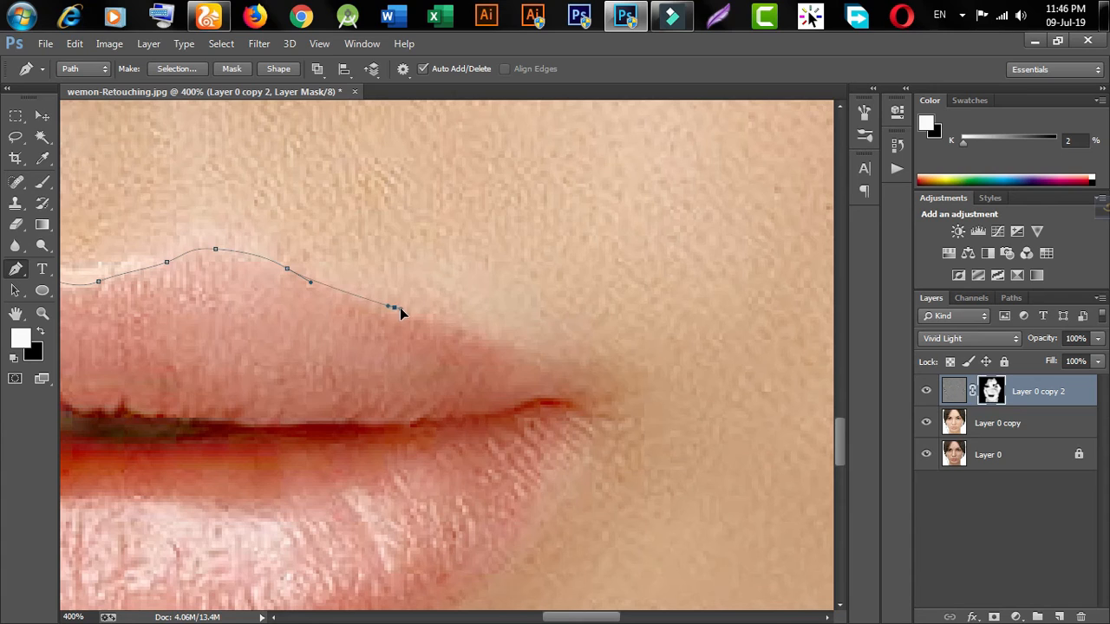
key("ctrl+z")
left_click_drag(411, 315, 471, 327)
left_click_drag(579, 401, 499, 271)
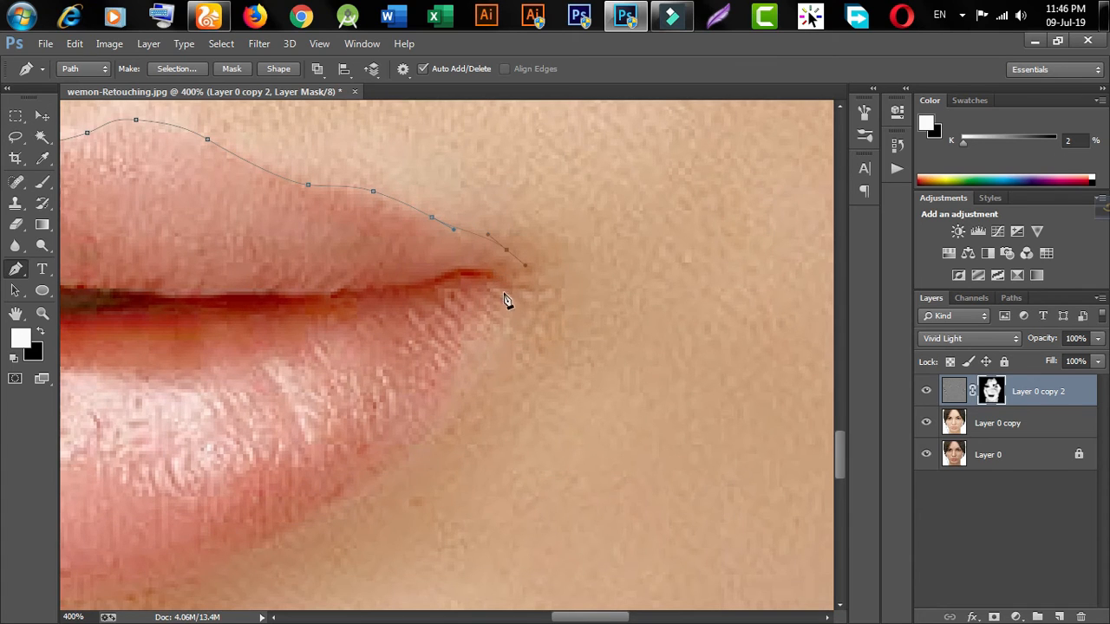
Step: Continue the path from her left mouth corner along the lower lip's edge to just past the middle
left_click_drag(487, 345, 485, 348)
left_click_drag(461, 422, 449, 239)
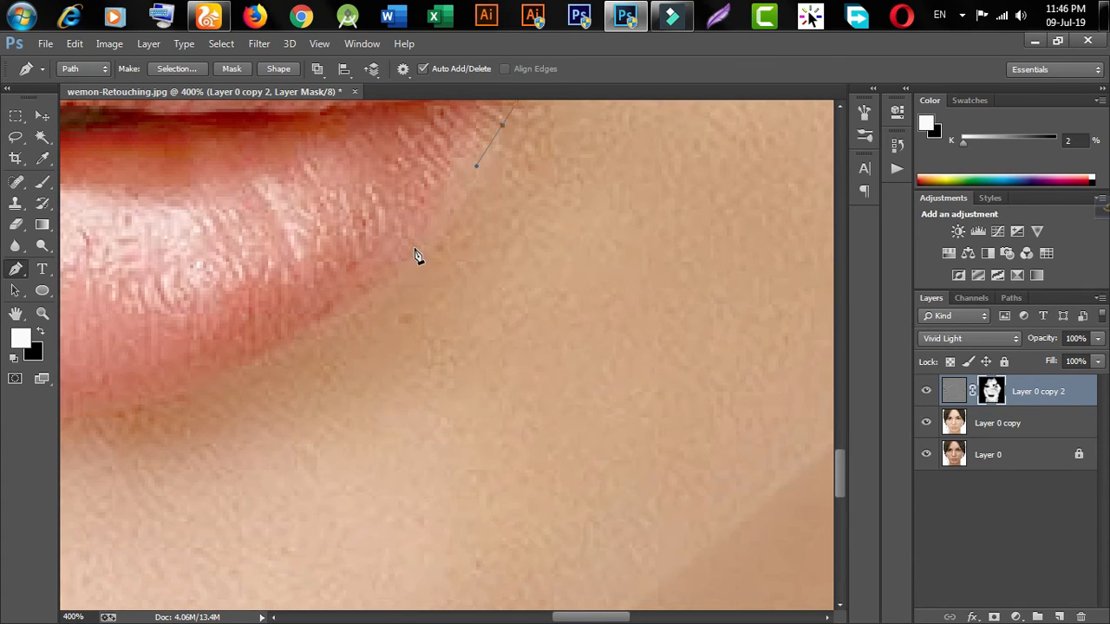
left_click_drag(394, 269, 617, 239)
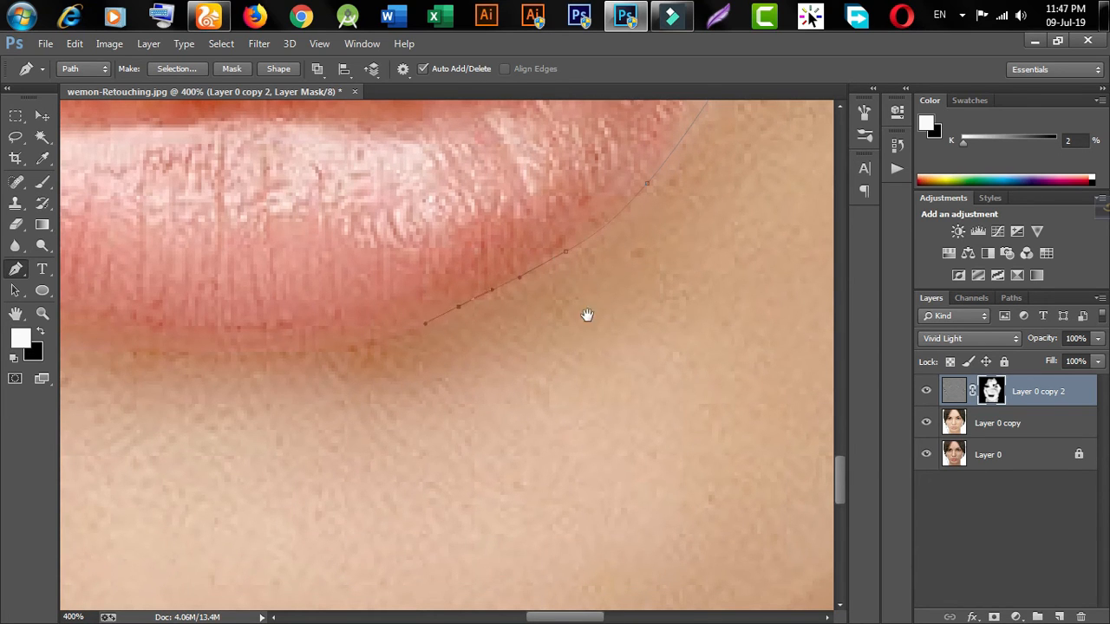
left_click_drag(406, 347, 668, 295)
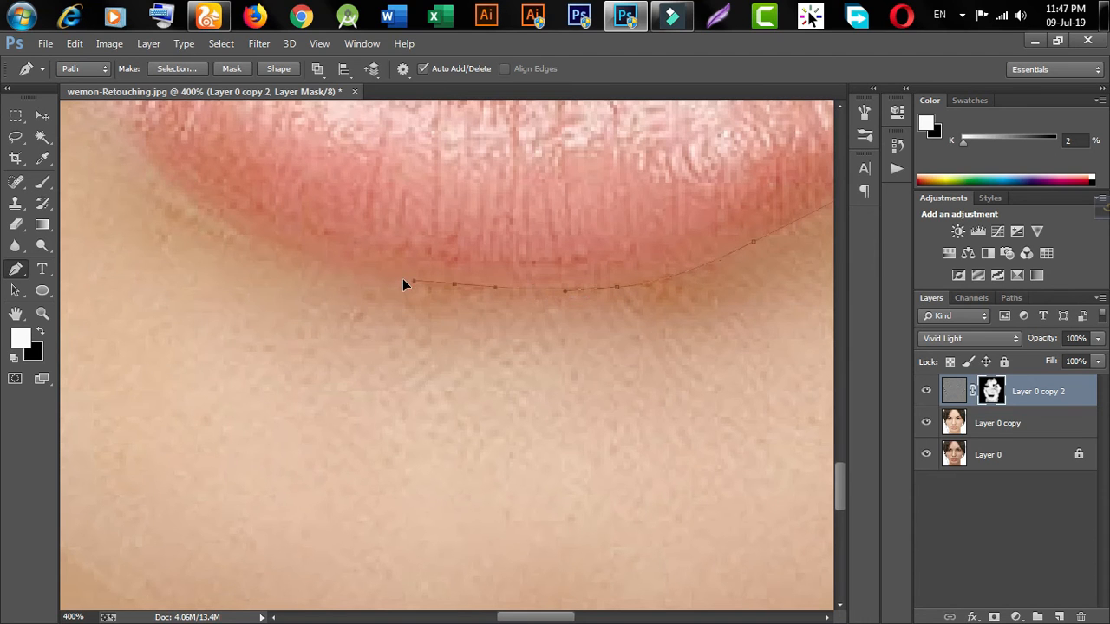
left_click_drag(397, 288, 466, 408)
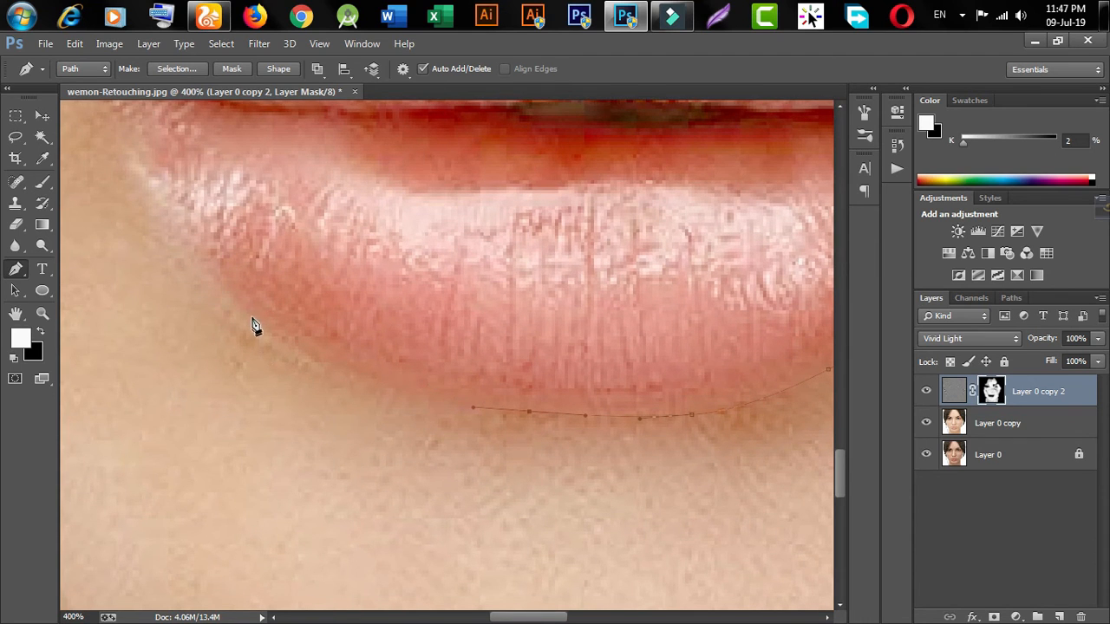
Step: Trace the rest of the lower lip up to her right mouth corner and close the path at its starting anchor
left_click_drag(287, 347, 215, 288)
left_click_drag(198, 248, 188, 248)
left_click_drag(230, 217, 326, 387)
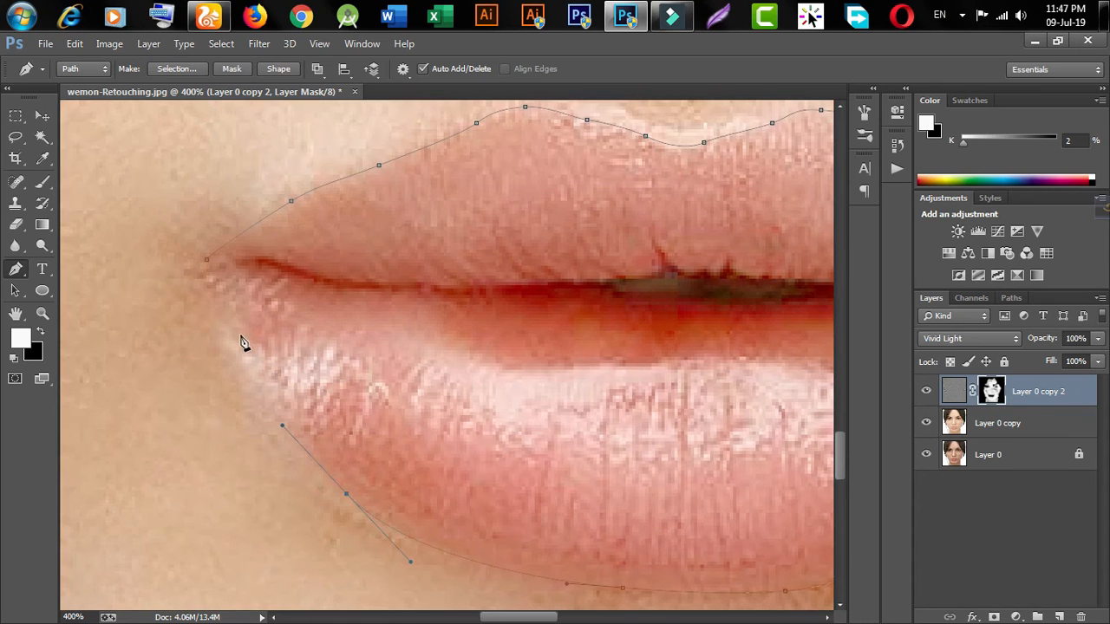
left_click_drag(209, 301, 202, 283)
left_click(205, 262)
scroll(464, 408, "down", 4)
scroll(628, 355, "up", 1)
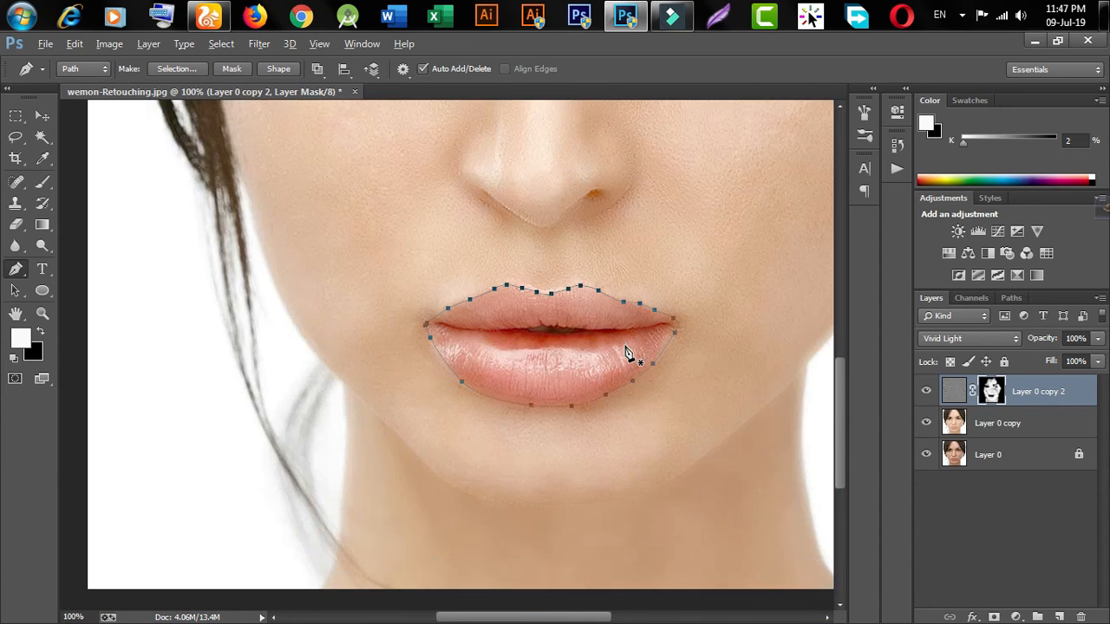
left_click_drag(624, 342, 543, 301)
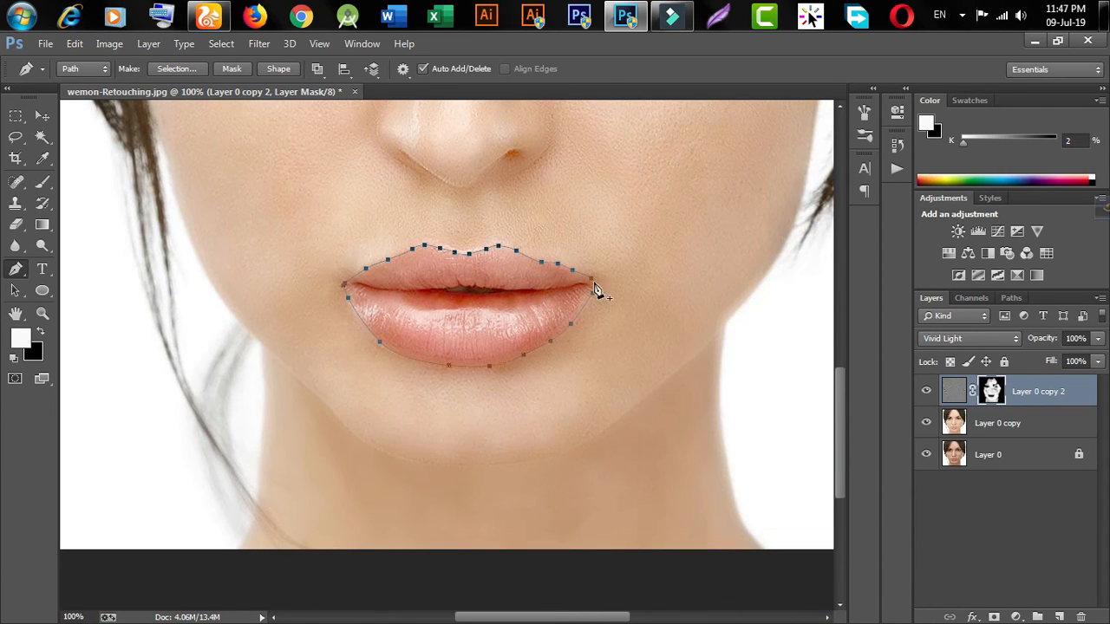
Step: Merge the masked High Pass layer, Layer 0 copy 2, down into Layer 0 copy
key("ctrl+2")
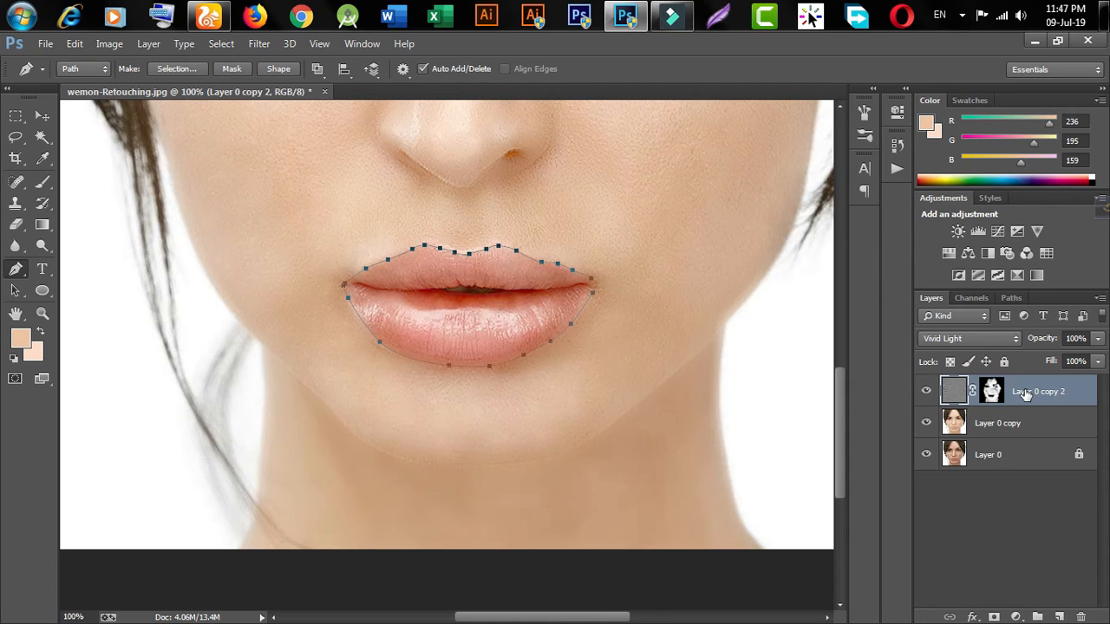
key("ctrl+e")
double_click(999, 392)
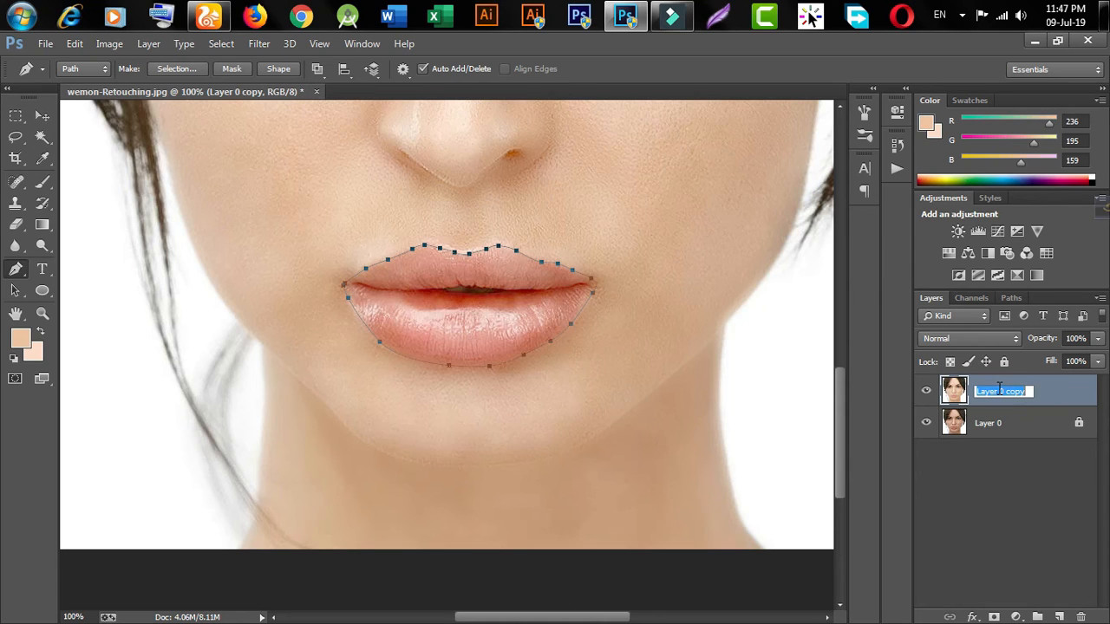
left_click(1053, 400)
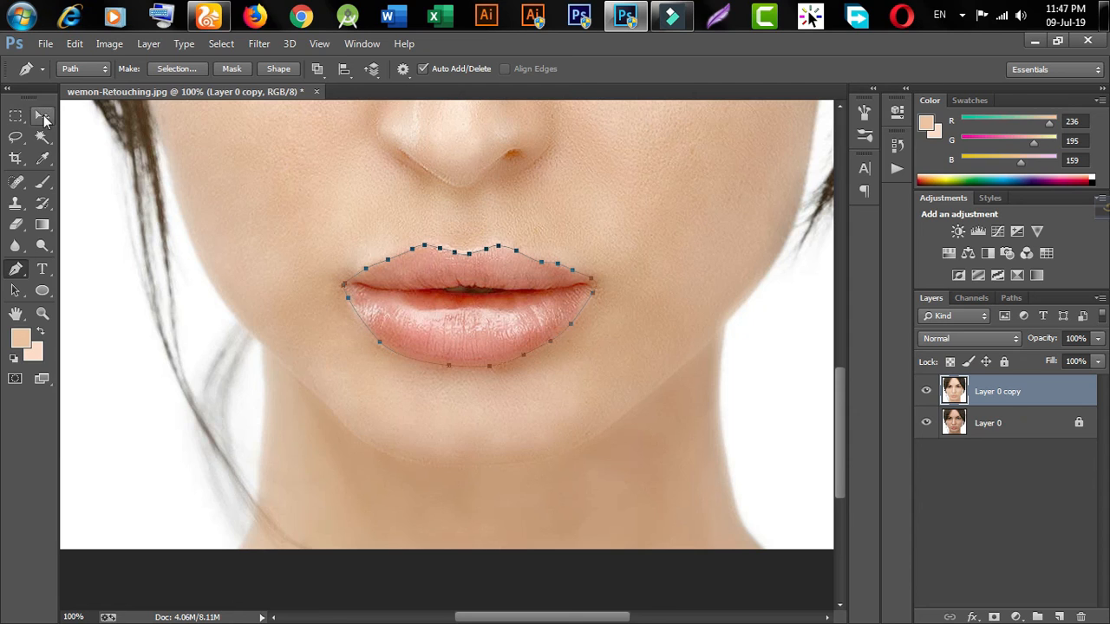
Step: Convert the lip path to a selection and add a Hue/Saturation adjustment layer limited to the lips
left_click(43, 116)
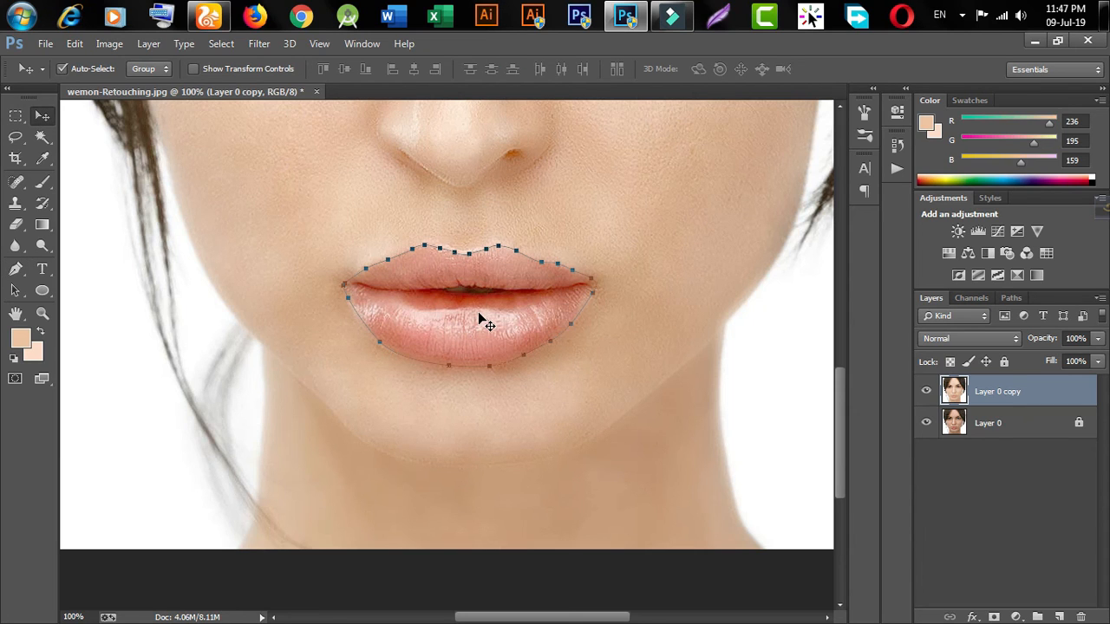
key("ctrl+Return")
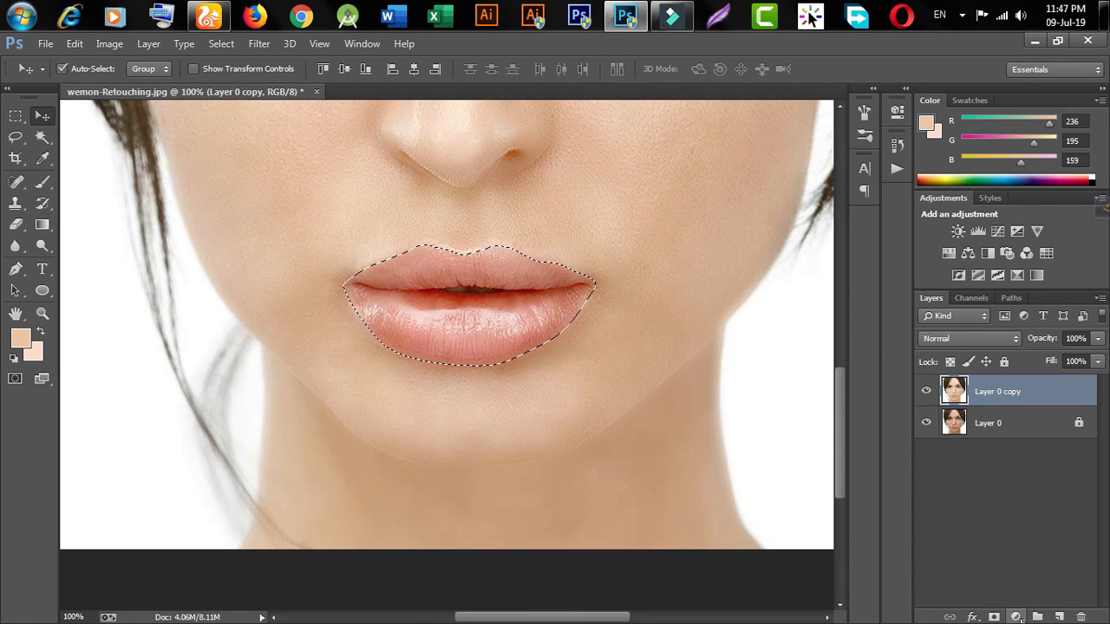
left_click(1017, 617)
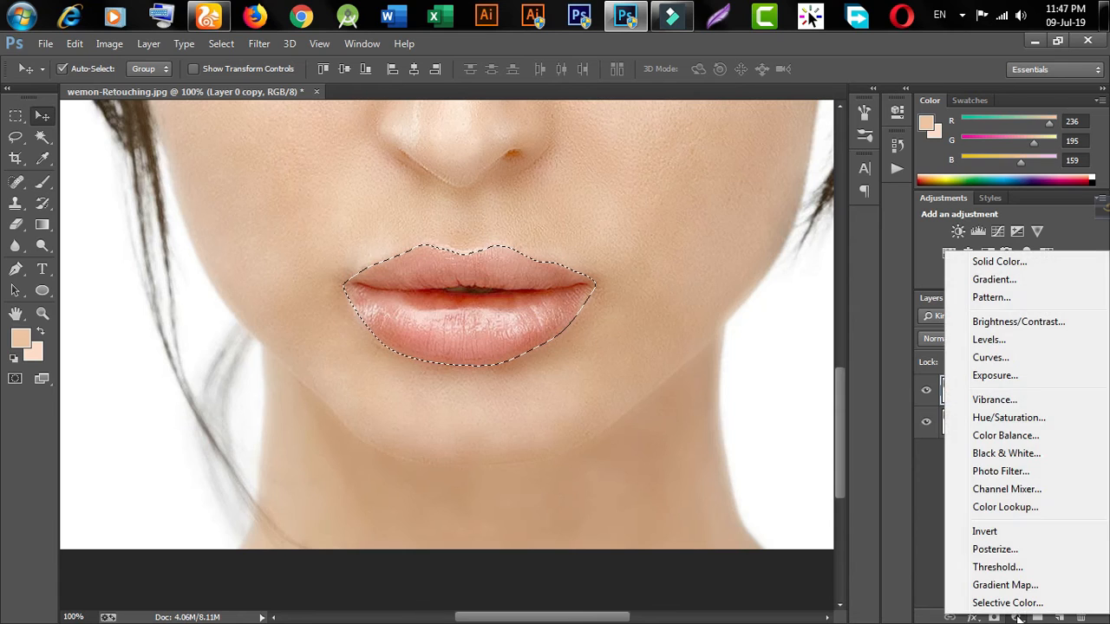
left_click(1004, 417)
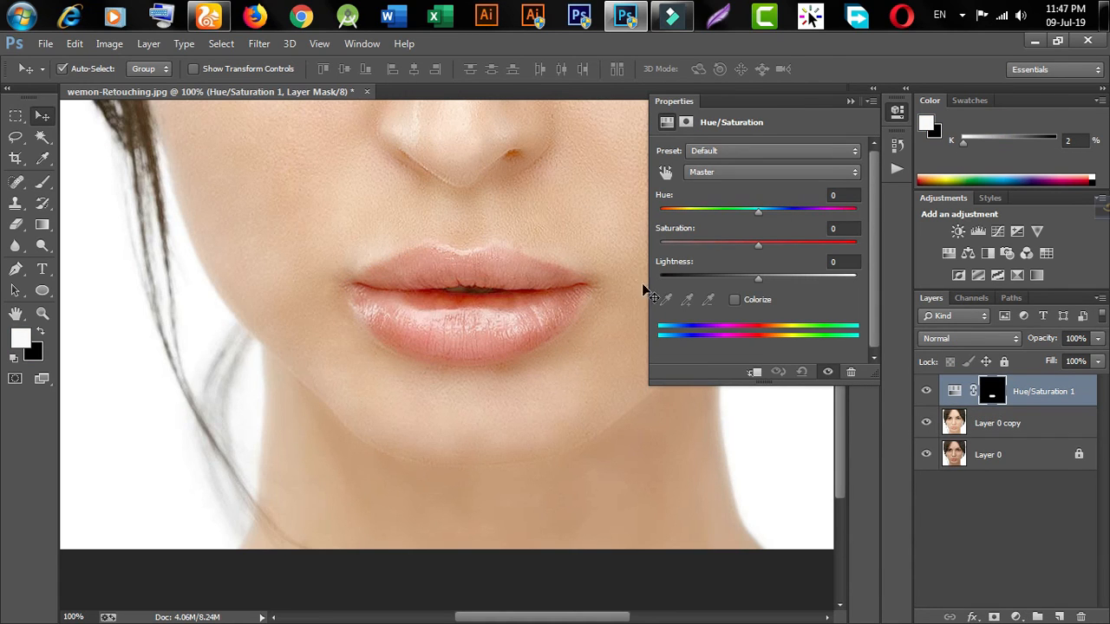
Step: Intensify the lips' color by raising the Hue/Saturation layer's saturation for the Reds and slightly for Master
left_click(742, 178)
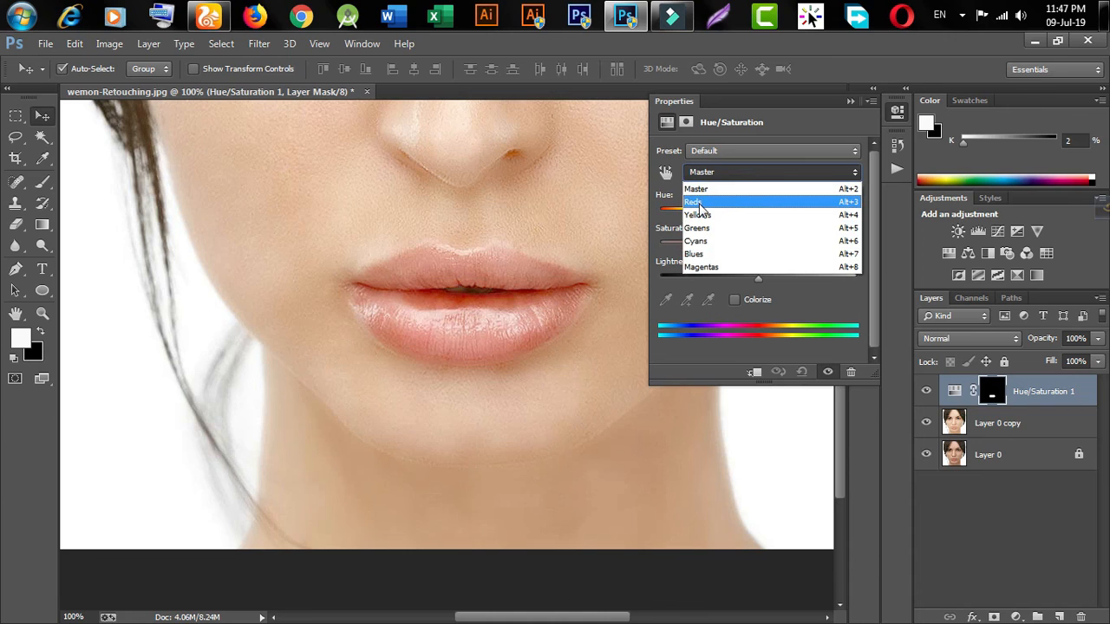
left_click(698, 203)
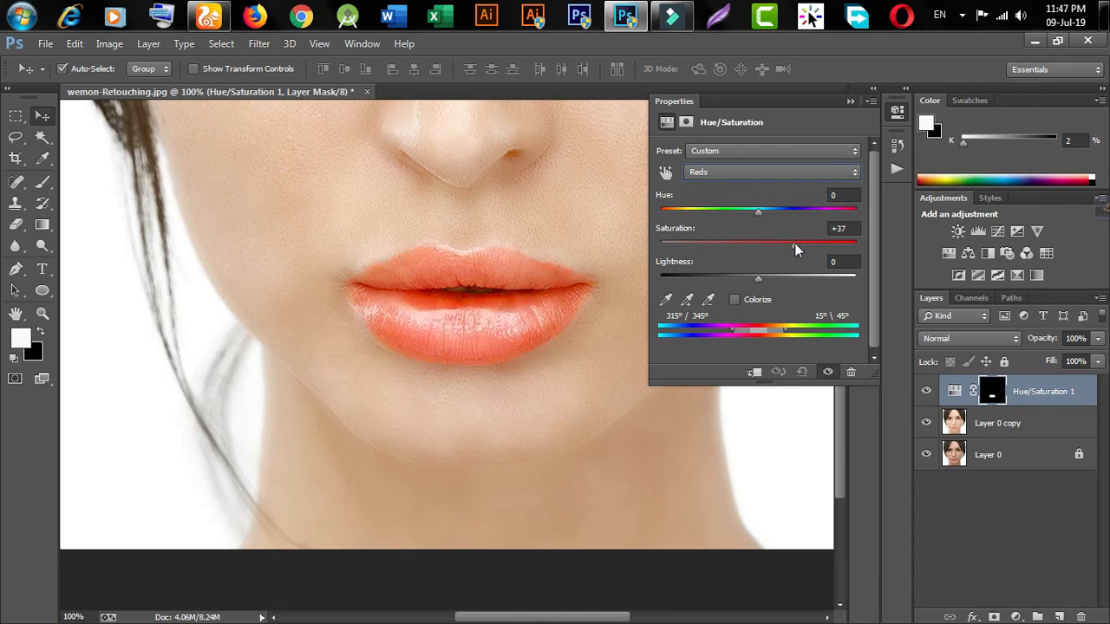
left_click_drag(794, 244, 789, 243)
left_click(756, 172)
left_click(723, 190)
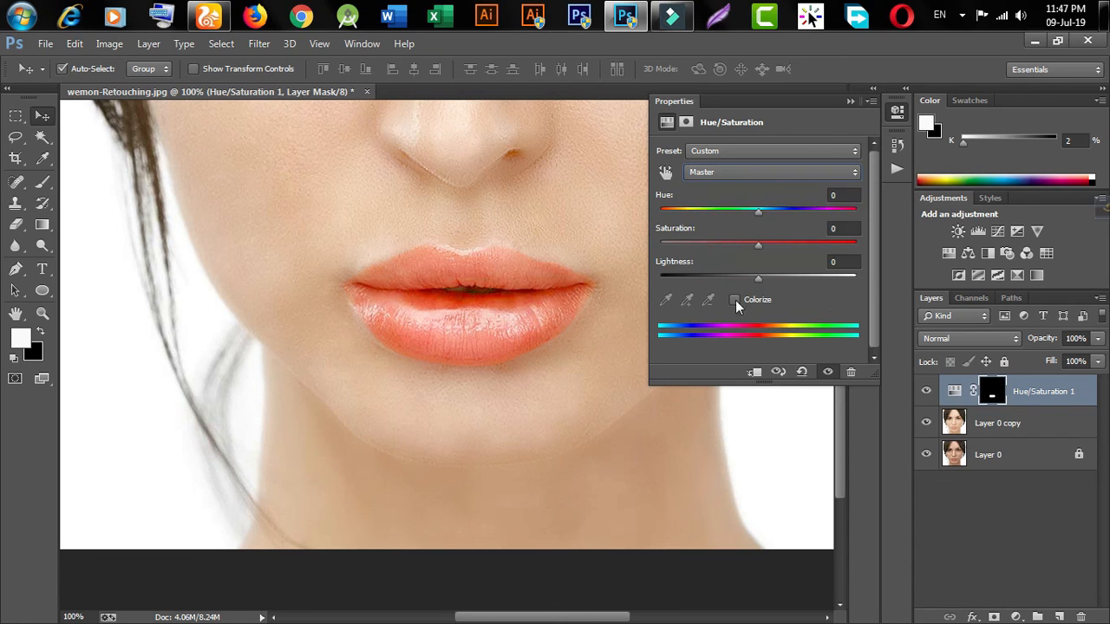
left_click_drag(758, 244, 773, 241)
left_click(850, 101)
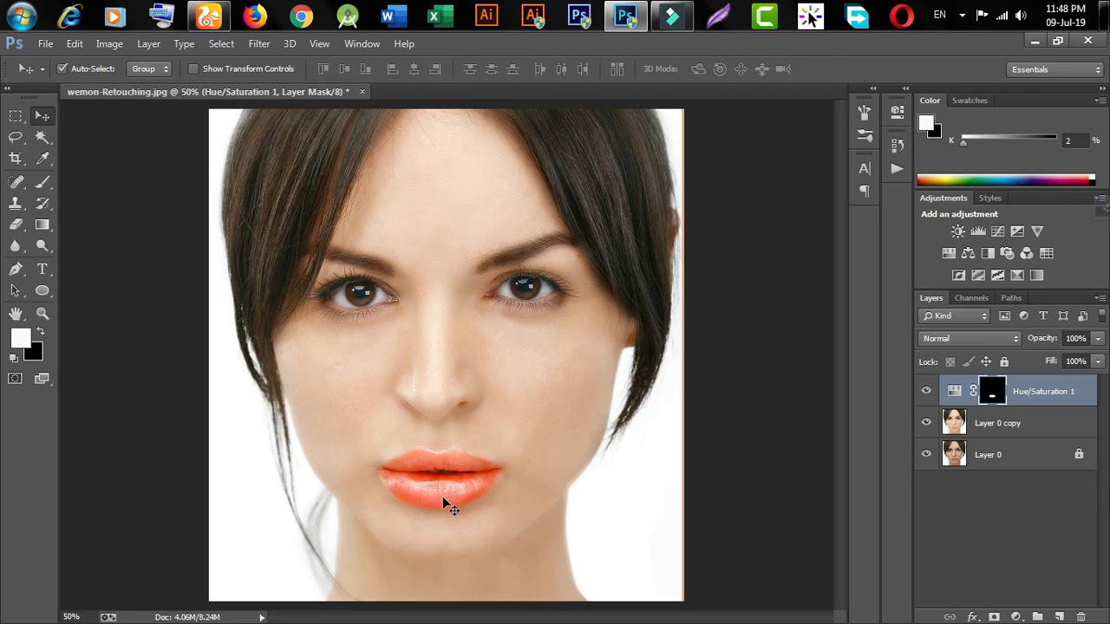
Step: Compare the lips with and without the color change, and merge the Hue/Saturation layer into Layer 0 copy
key("ctrl+z")
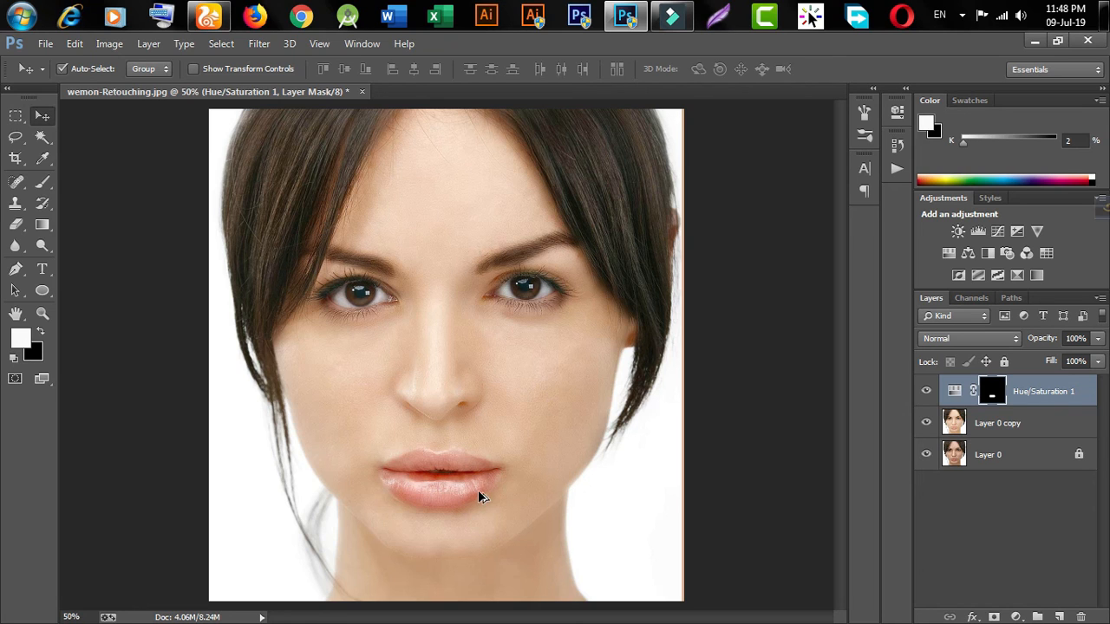
key("ctrl+z")
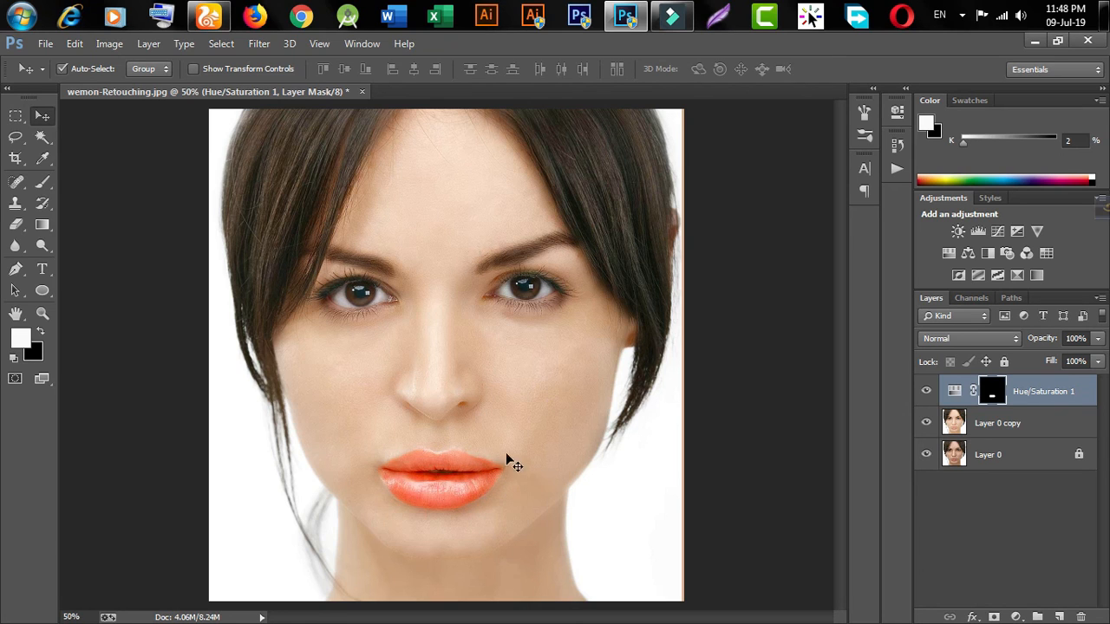
key("ctrl+minus")
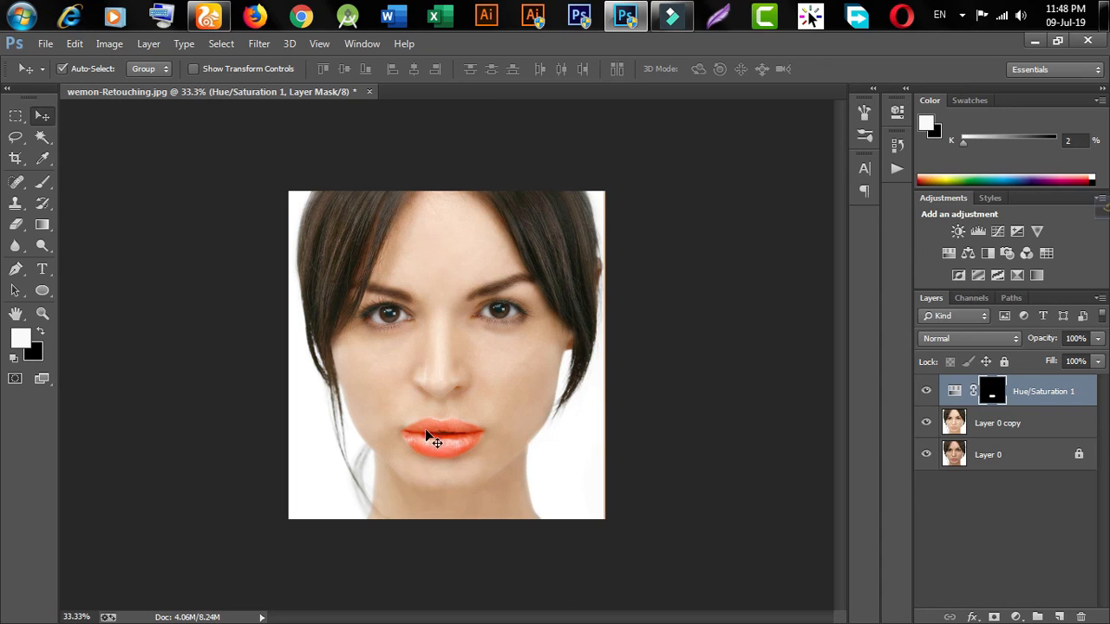
key("ctrl+plus")
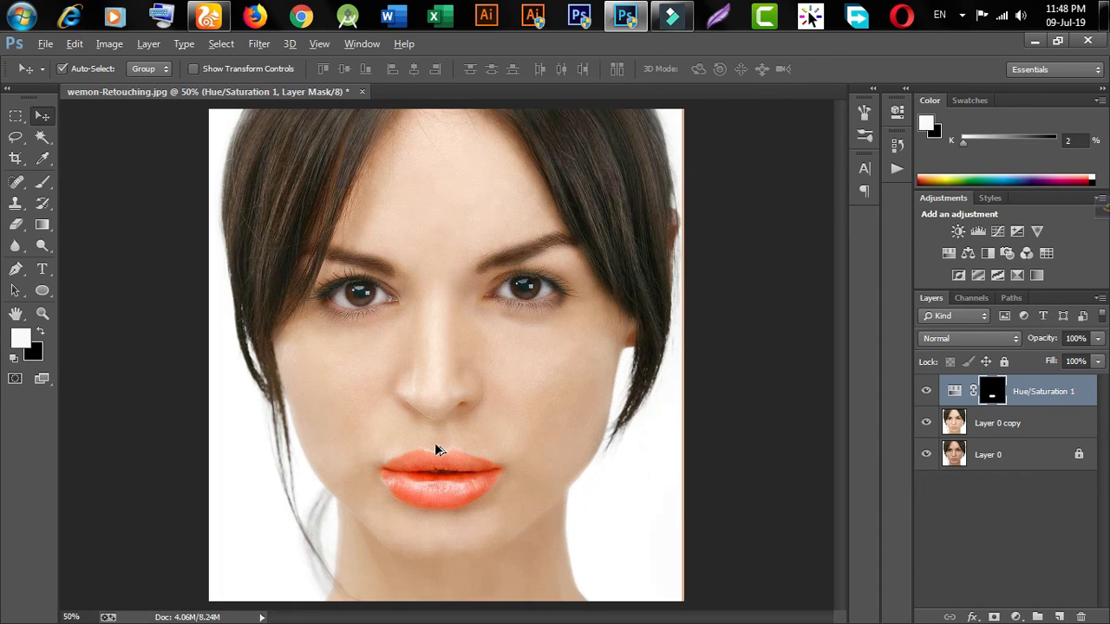
key("ctrl+minus")
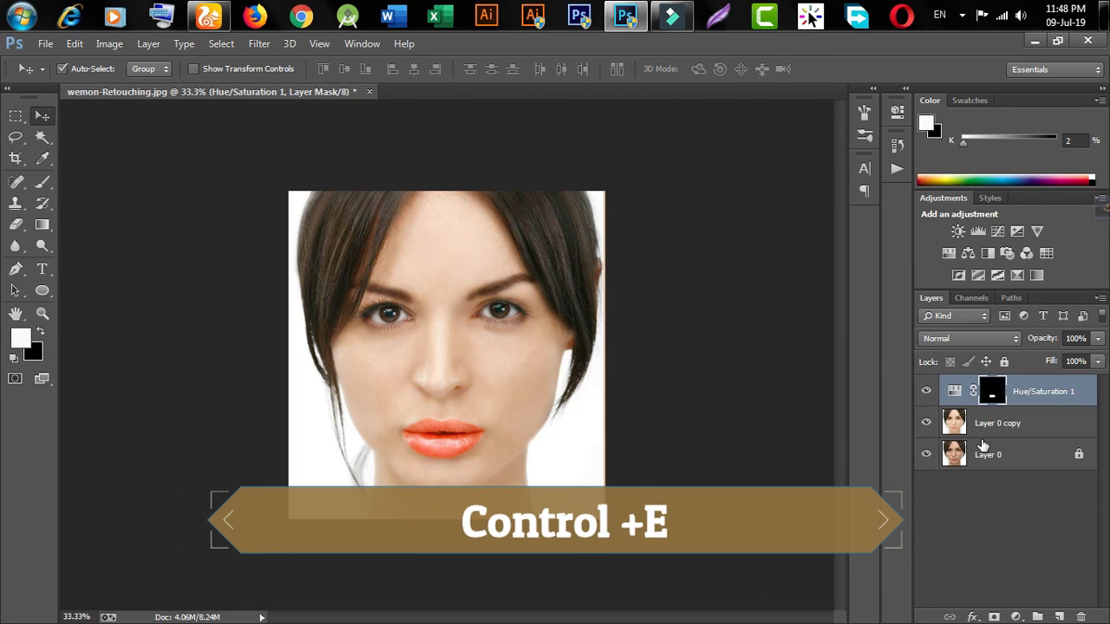
key("ctrl+e")
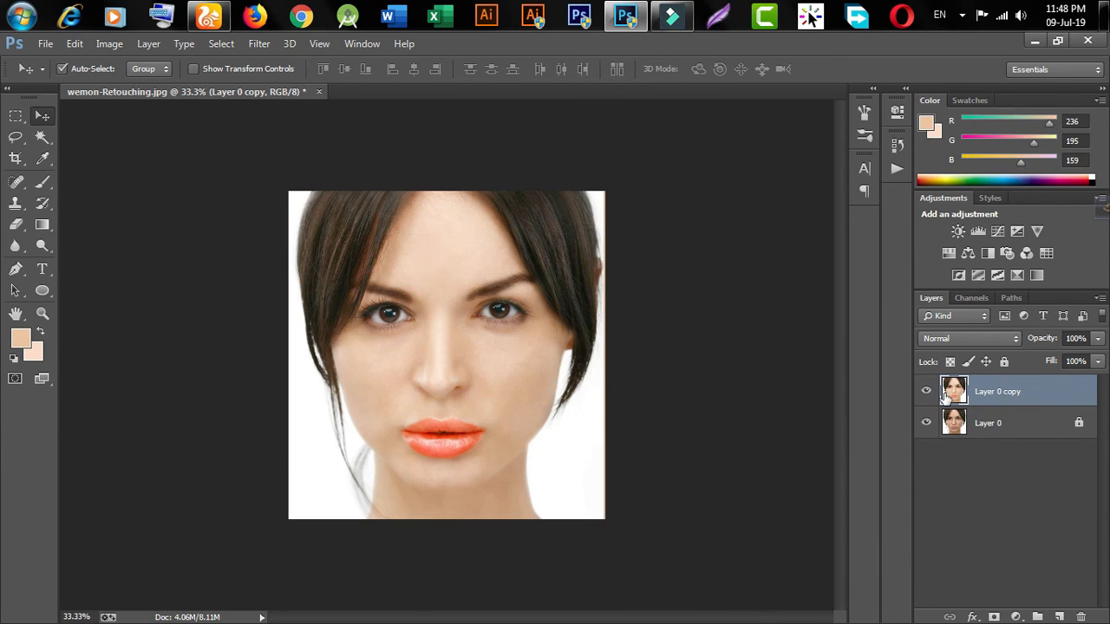
Step: Add a Brightness/Contrast adjustment with brightness 15 and contrast about 4, and merge it into Layer 0 copy
left_click(958, 231)
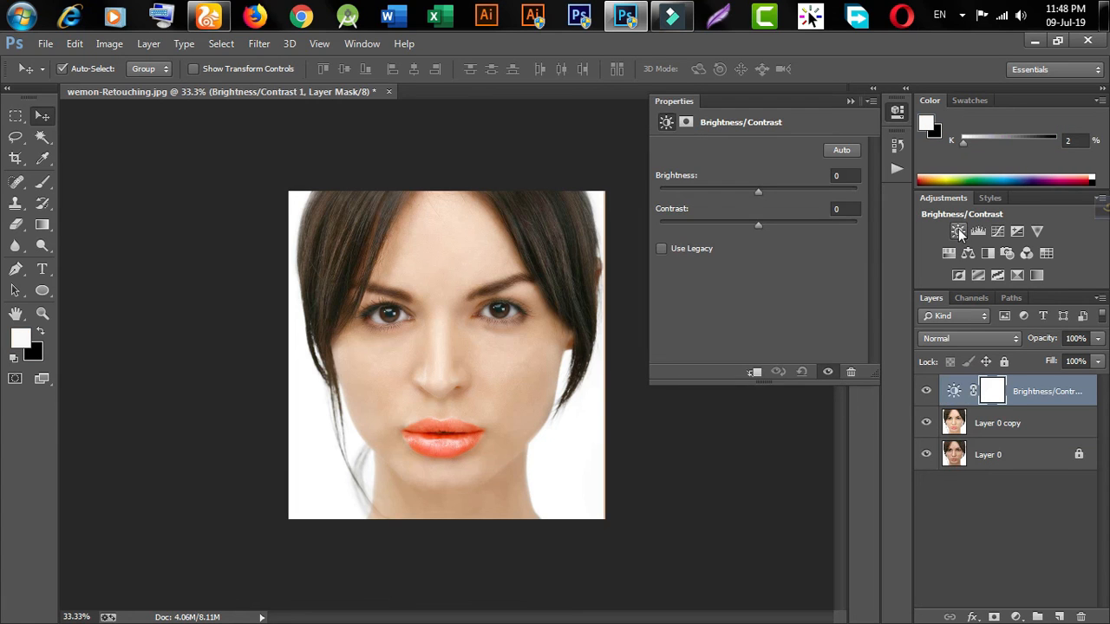
left_click_drag(756, 192, 768, 191)
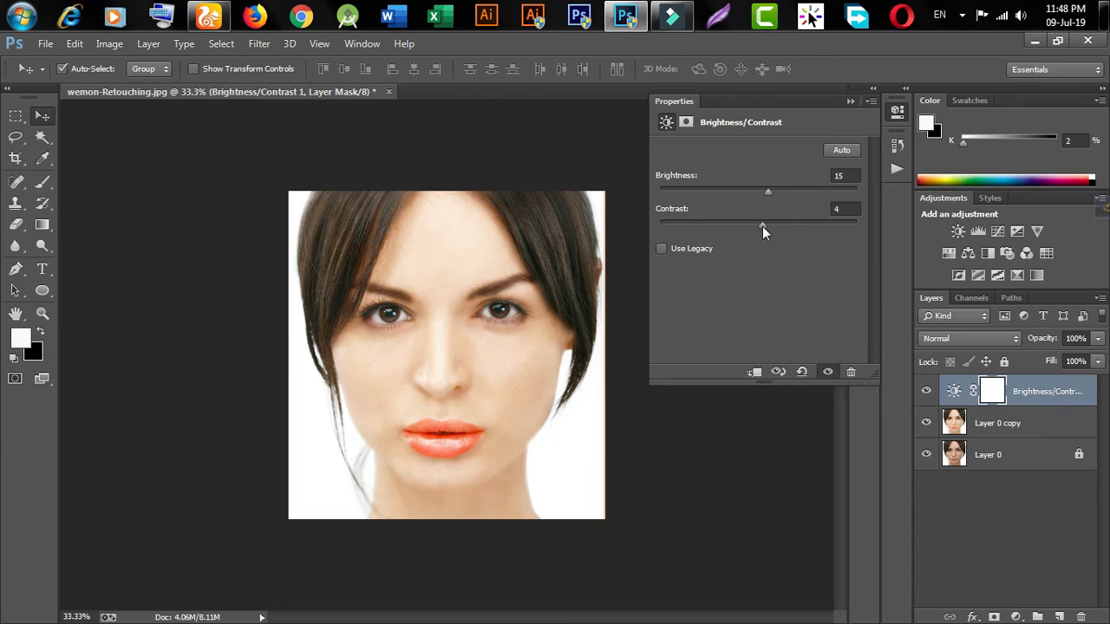
left_click(849, 102)
left_click(1030, 397)
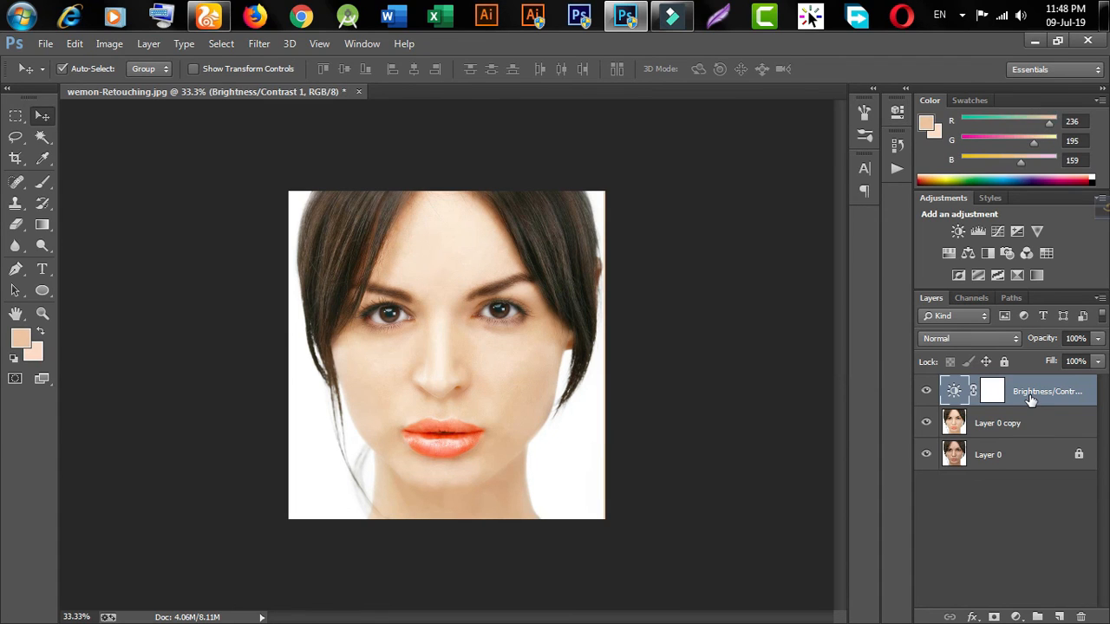
key("Delete")
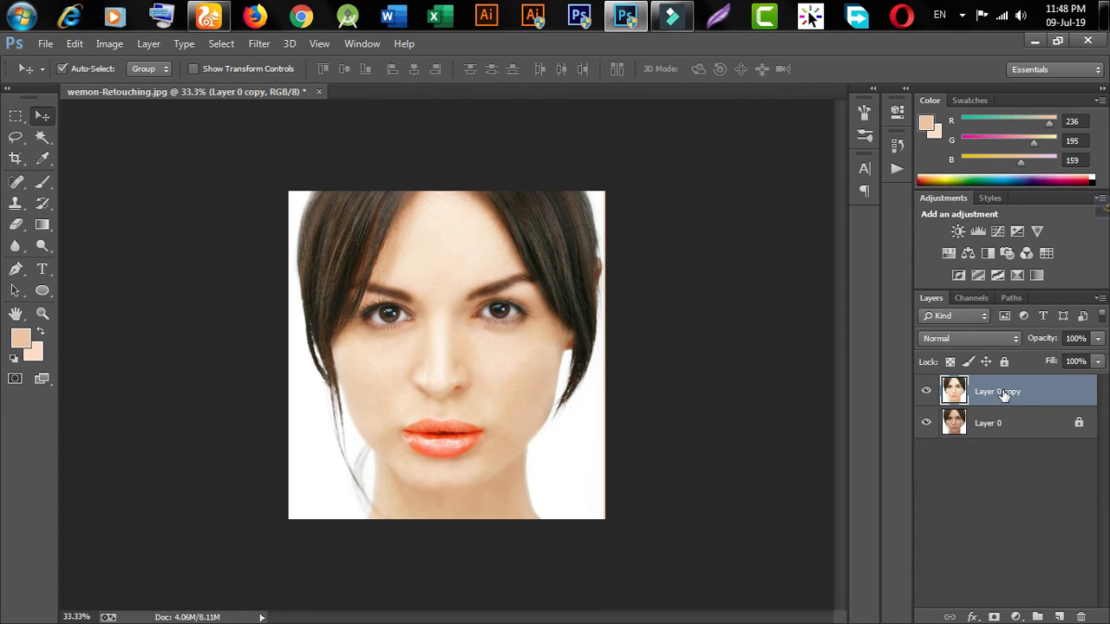
key("ctrl+plus")
key("ctrl+plus")
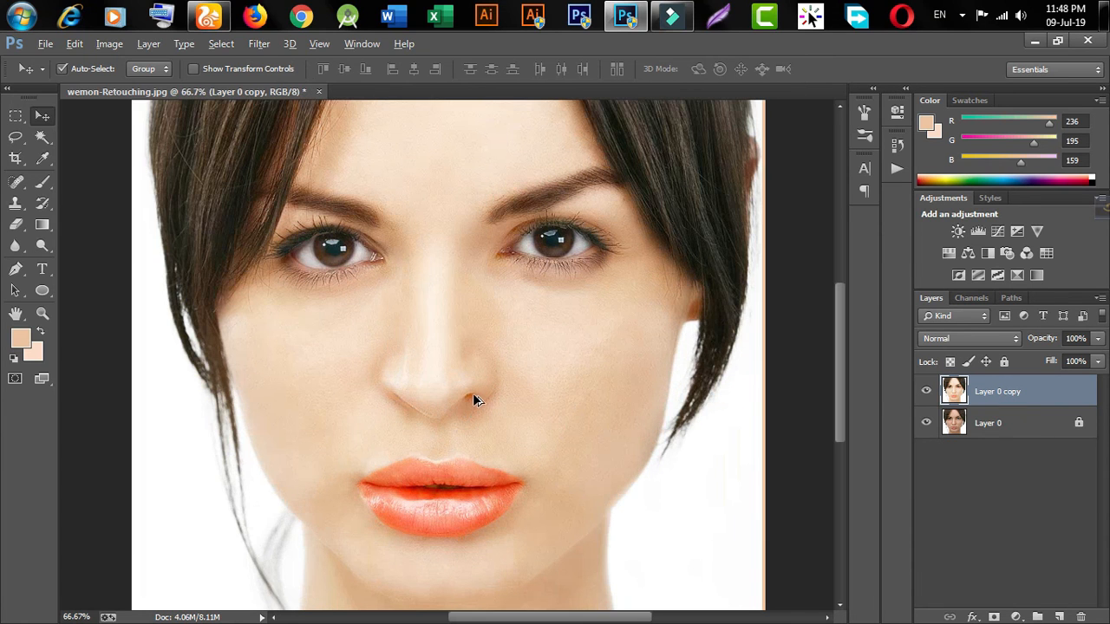
key("ctrl+minus")
key("ctrl+minus")
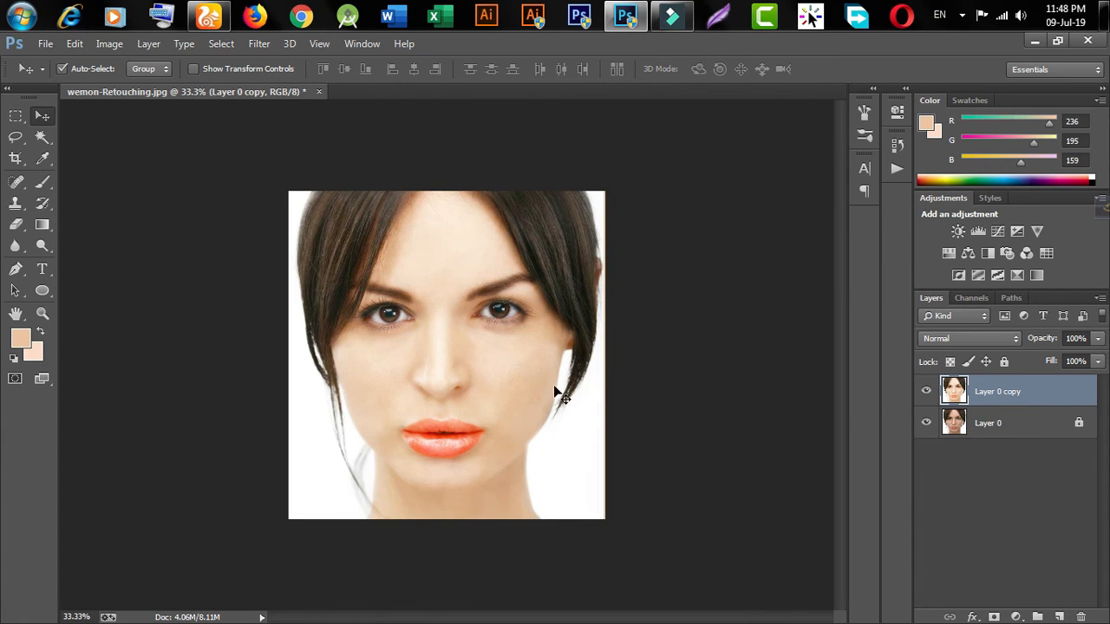